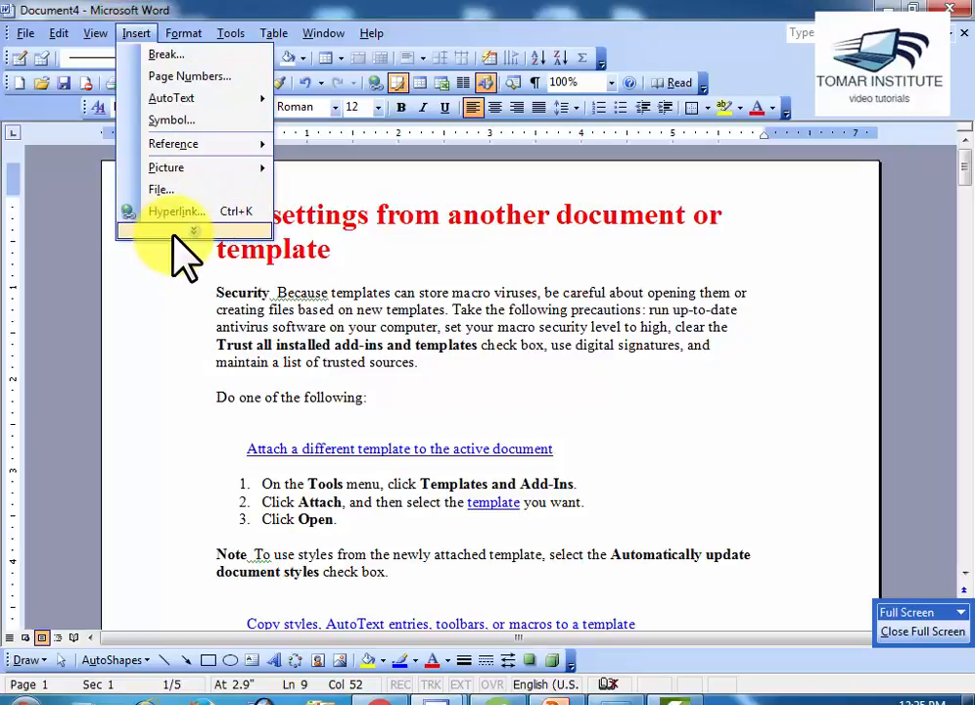
{"action": "left_click", "coordinate": [174, 232]}
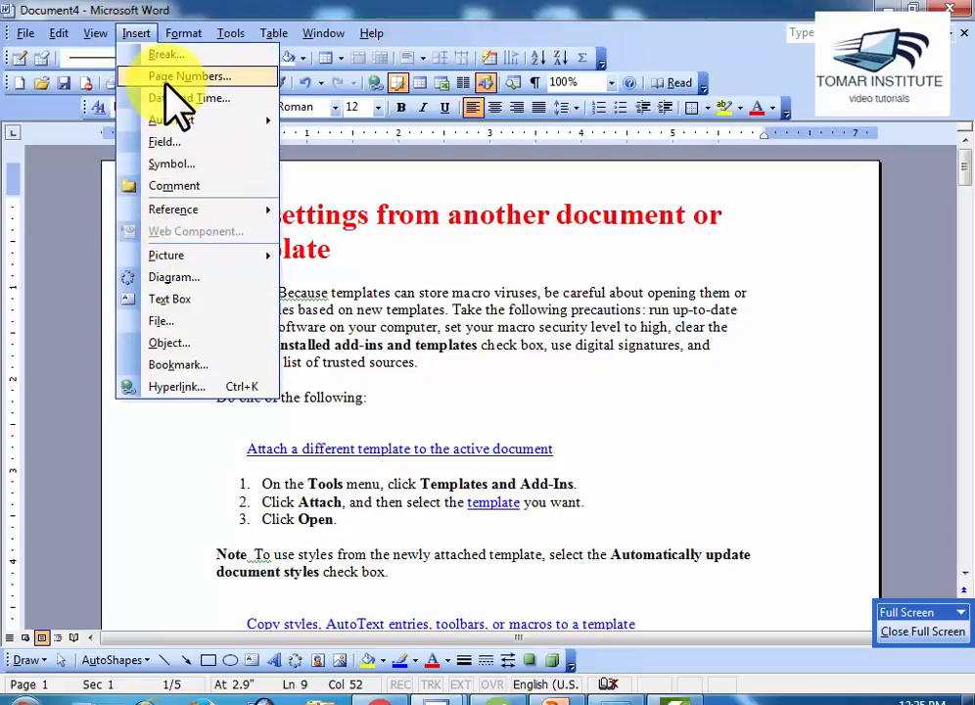
{"action": "mouse_move", "coordinate": [195, 217]}
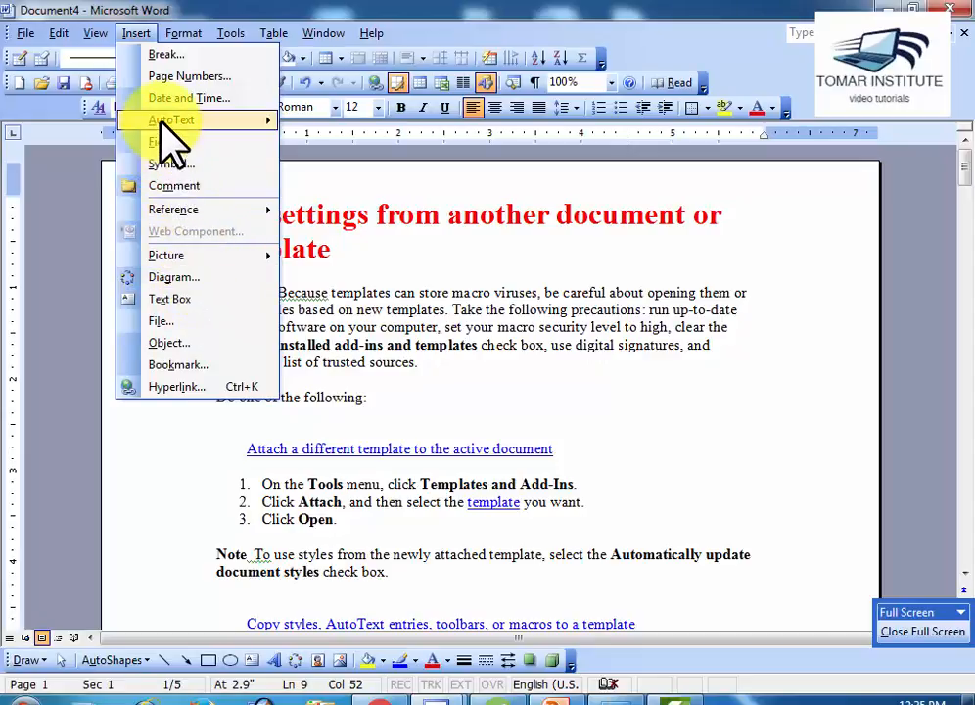
{"action": "mouse_move", "coordinate": [172, 137]}
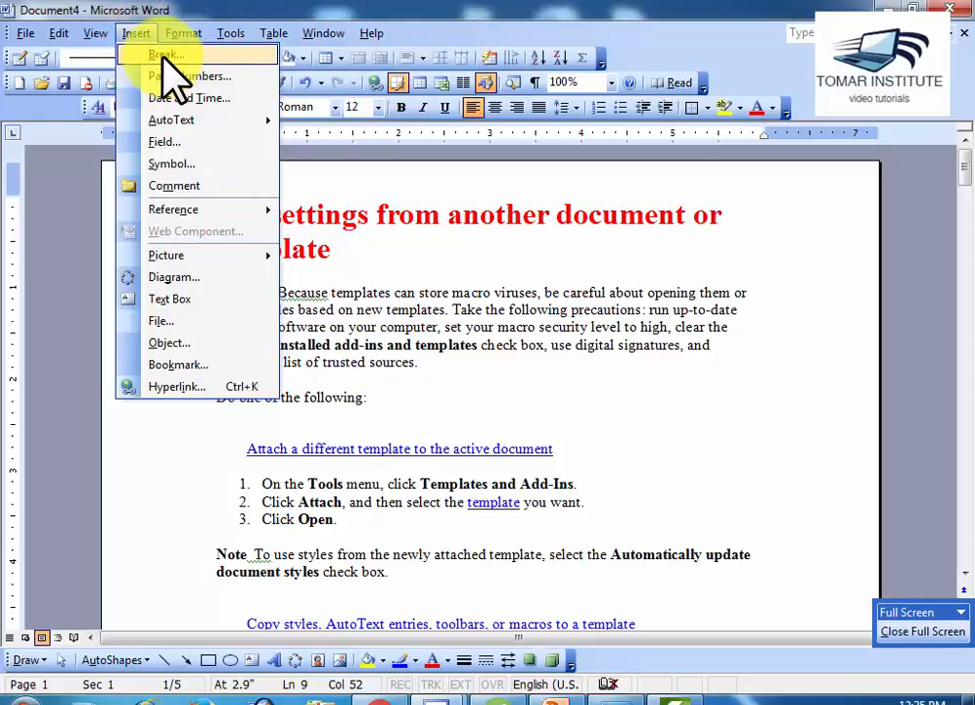
- Insert a page break after the letter "s" of "sources" at the end of the Security paragraph
{"action": "left_click", "coordinate": [389, 362]}
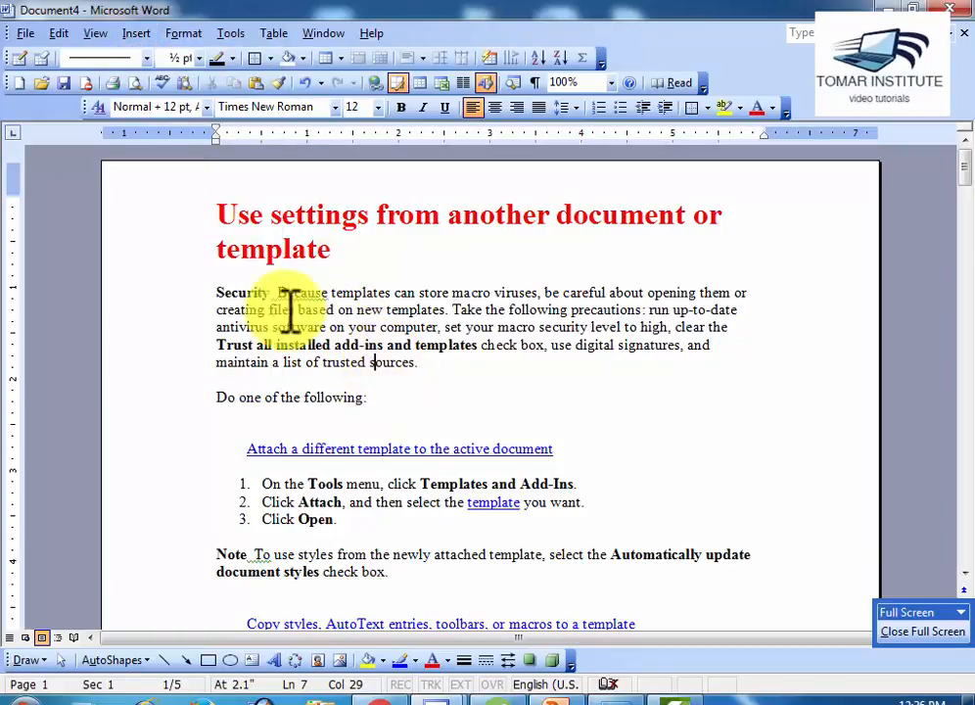
{"action": "left_click", "coordinate": [136, 34]}
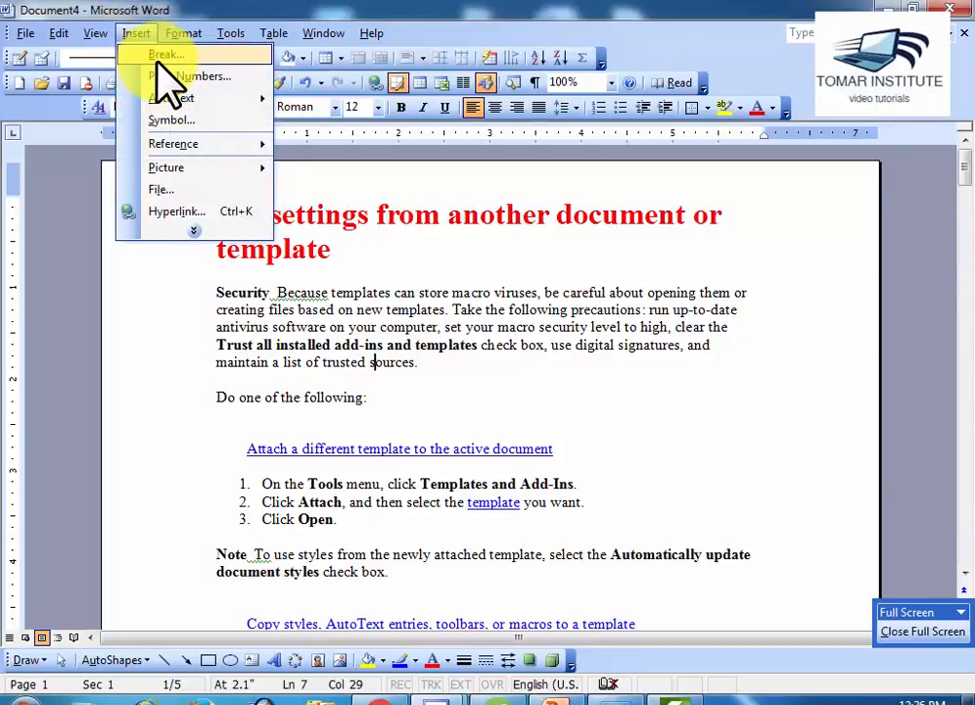
{"action": "left_click", "coordinate": [162, 56]}
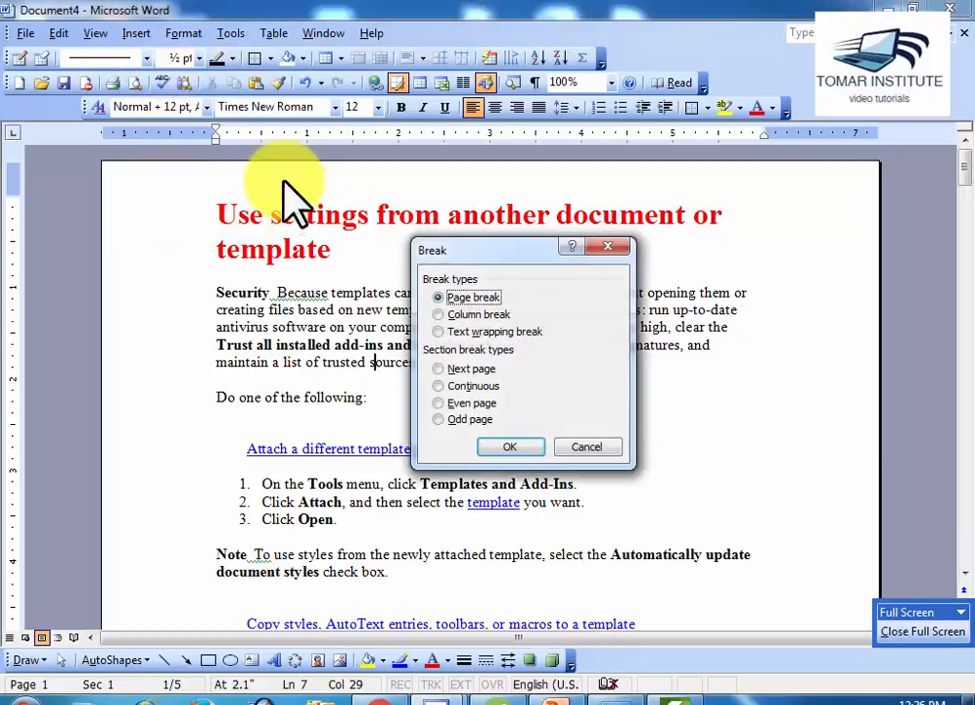
{"action": "left_click_drag", "start_coordinate": [441, 249], "coordinate": [364, 186]}
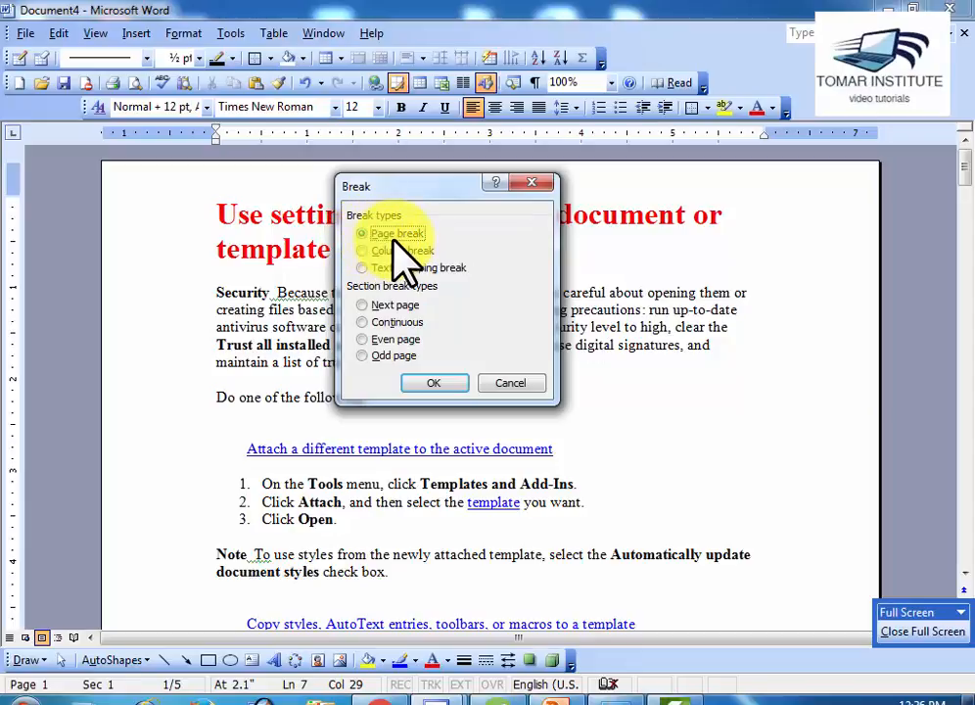
{"action": "left_click", "coordinate": [432, 383]}
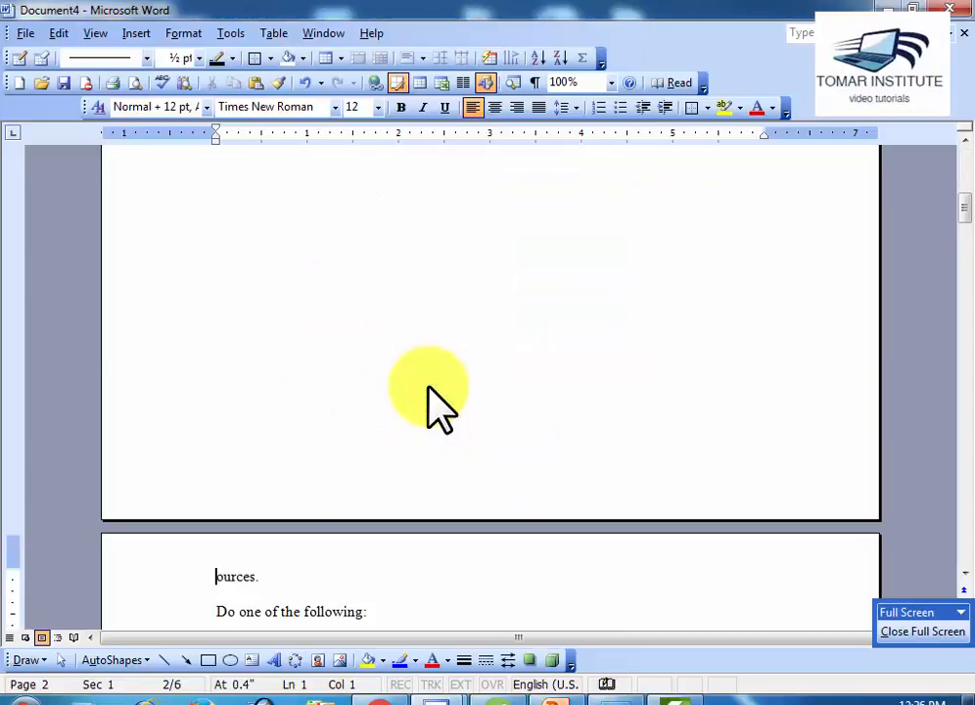
{"action": "scroll", "coordinate": [436, 381], "scroll_direction": "up", "scroll_amount": 1}
{"action": "scroll", "coordinate": [436, 381], "scroll_direction": "down", "scroll_amount": 3}
{"action": "scroll", "coordinate": [445, 378], "scroll_direction": "up", "scroll_amount": 14}
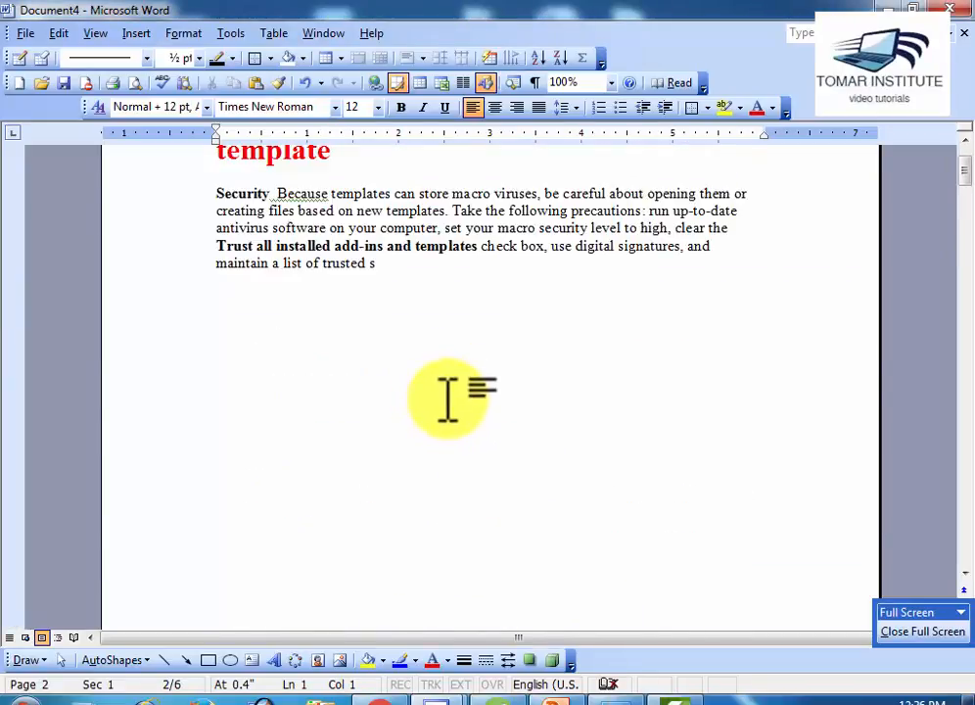
{"action": "scroll", "coordinate": [396, 421], "scroll_direction": "down", "scroll_amount": 17}
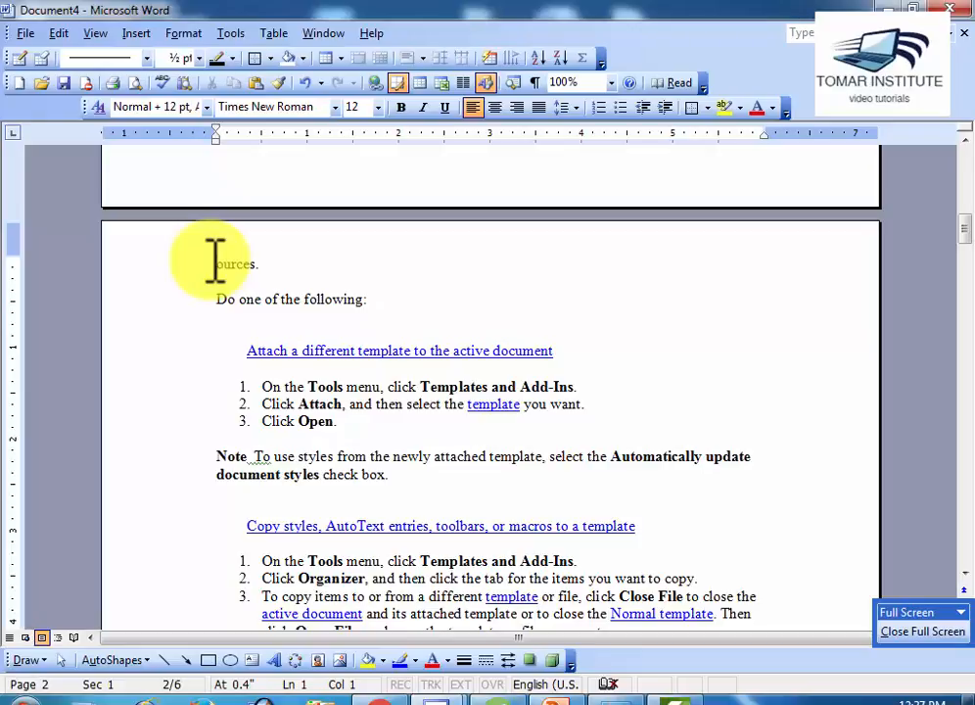
- Insert a page break directly before the heading "Select text and graphics"
{"action": "scroll", "coordinate": [391, 439], "scroll_direction": "down", "scroll_amount": 7}
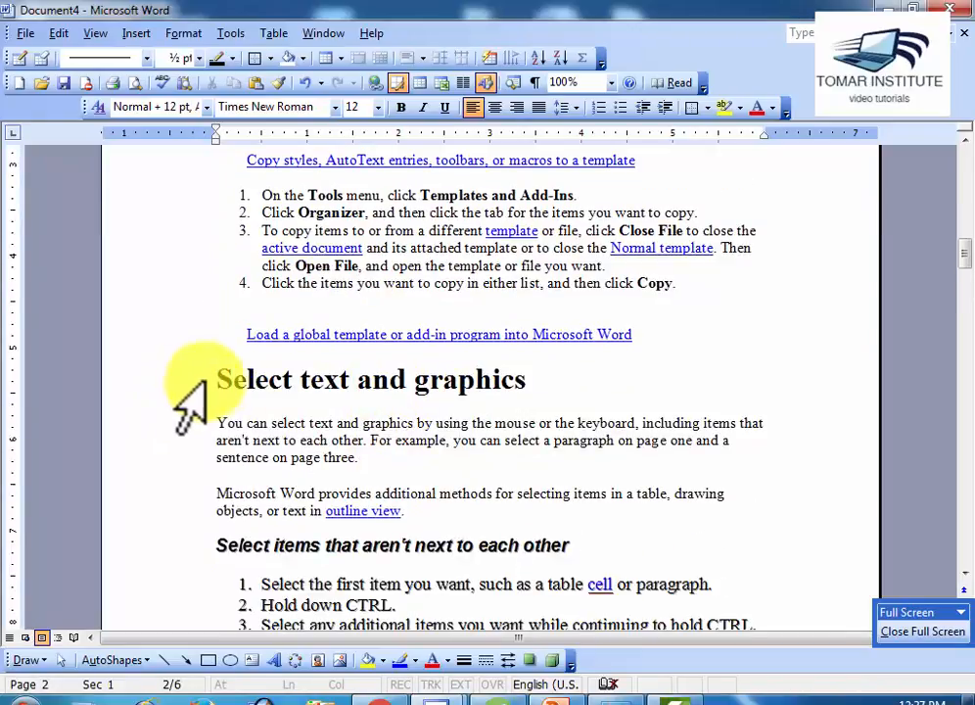
{"action": "left_click", "coordinate": [218, 382]}
{"action": "scroll", "coordinate": [609, 457], "scroll_direction": "up", "scroll_amount": 6}
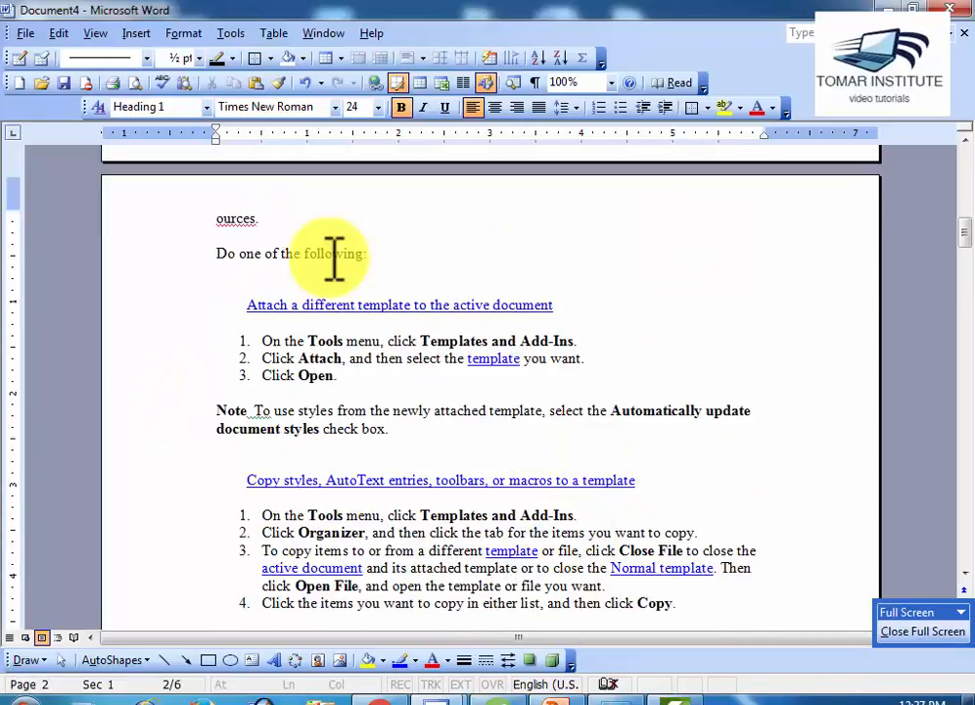
{"action": "scroll", "coordinate": [572, 563], "scroll_direction": "down", "scroll_amount": 15}
{"action": "scroll", "coordinate": [568, 559], "scroll_direction": "down", "scroll_amount": 2, "text": "ctrl"}
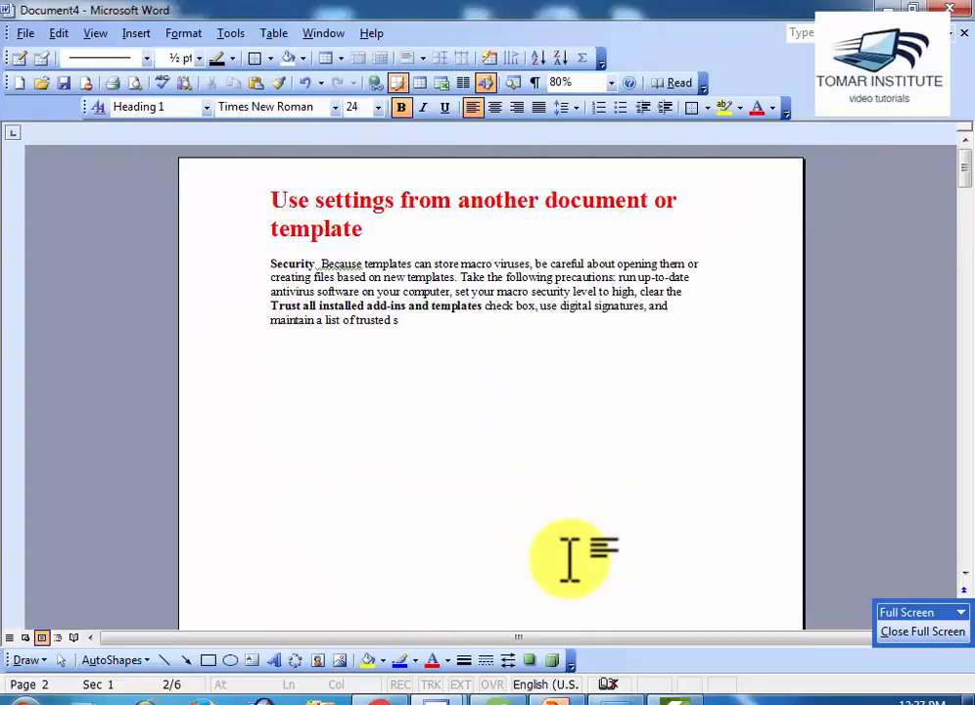
{"action": "scroll", "coordinate": [583, 545], "scroll_direction": "down", "scroll_amount": 1}
{"action": "scroll", "coordinate": [582, 545], "scroll_direction": "down", "scroll_amount": 6}
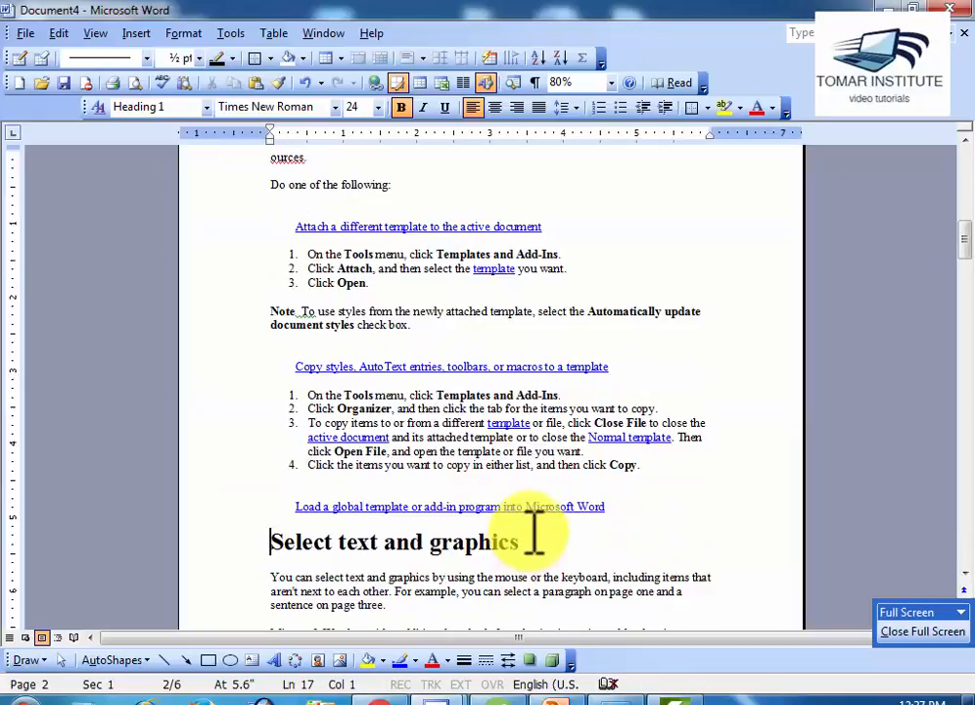
{"action": "scroll", "coordinate": [509, 530], "scroll_direction": "down", "scroll_amount": 2}
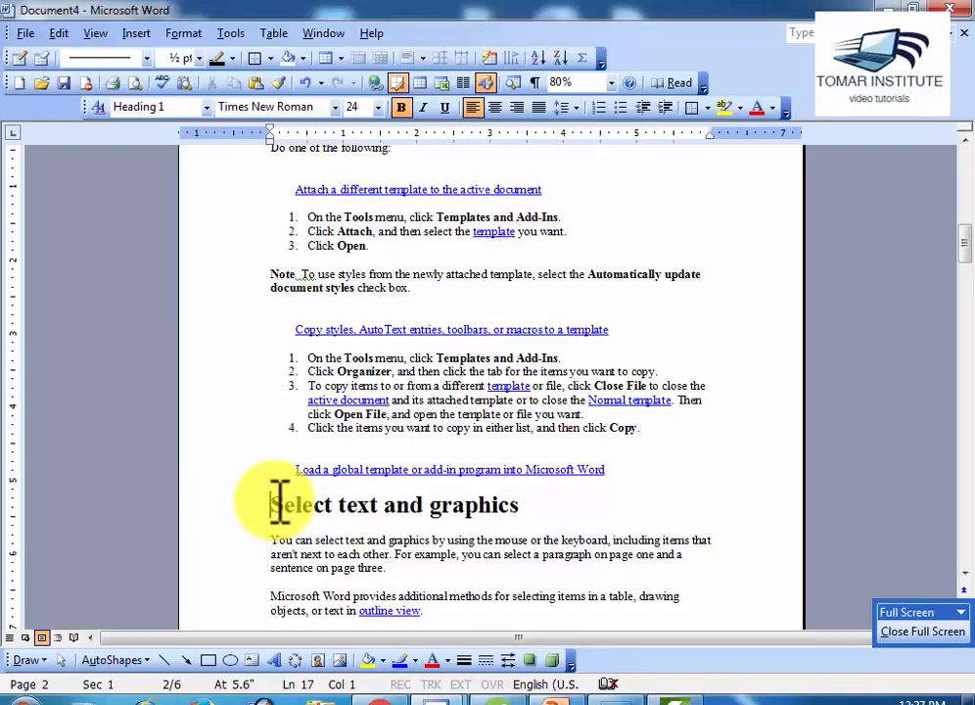
{"action": "left_click", "coordinate": [145, 33]}
{"action": "left_click", "coordinate": [143, 55]}
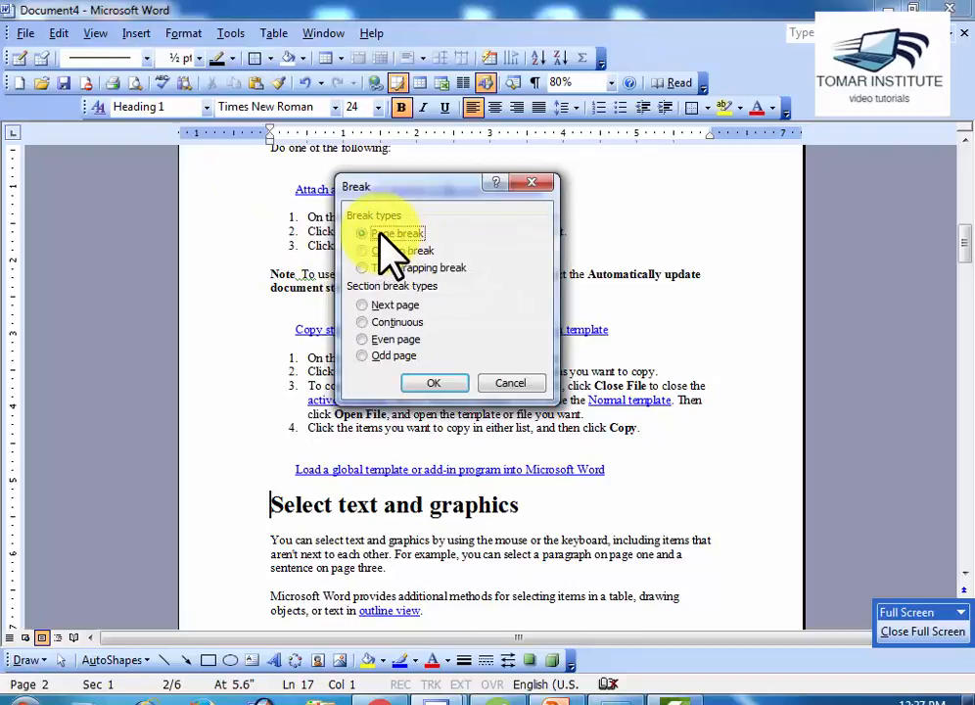
{"action": "left_click", "coordinate": [429, 385]}
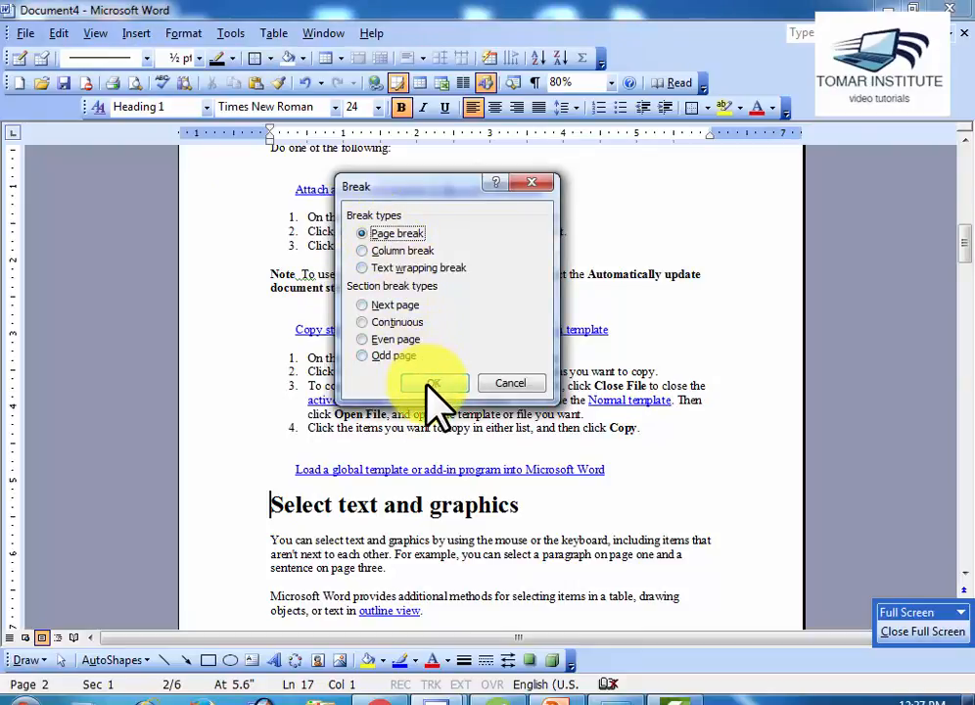
- Compare the page and section numbers on either side of the break before "Select text and graphics"
{"action": "scroll", "coordinate": [406, 420], "scroll_direction": "up", "scroll_amount": 10}
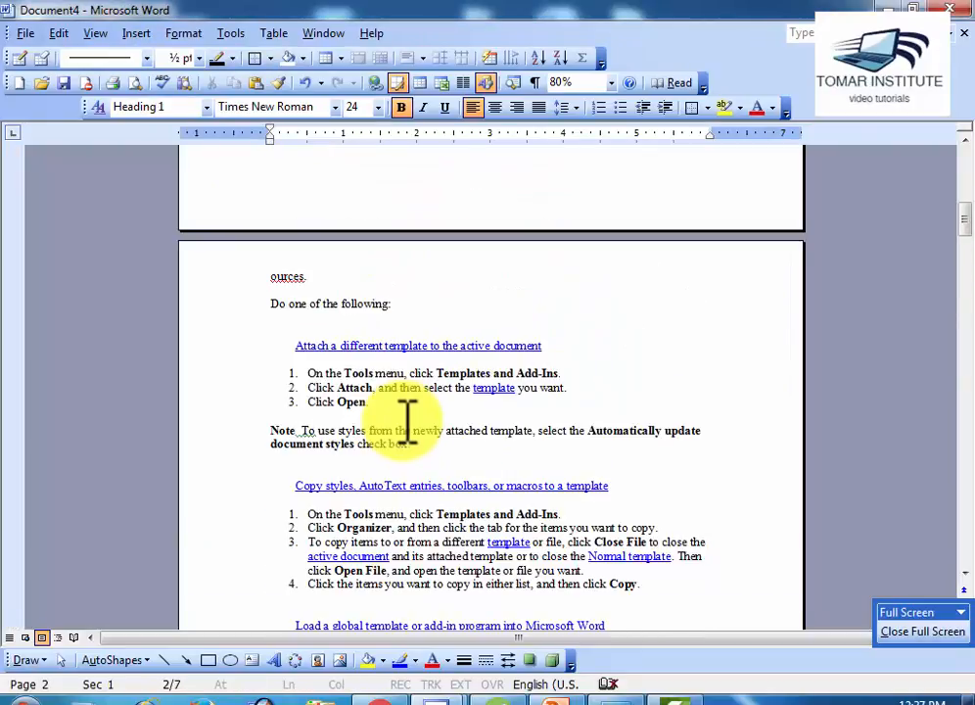
{"action": "scroll", "coordinate": [404, 430], "scroll_direction": "down", "scroll_amount": 12}
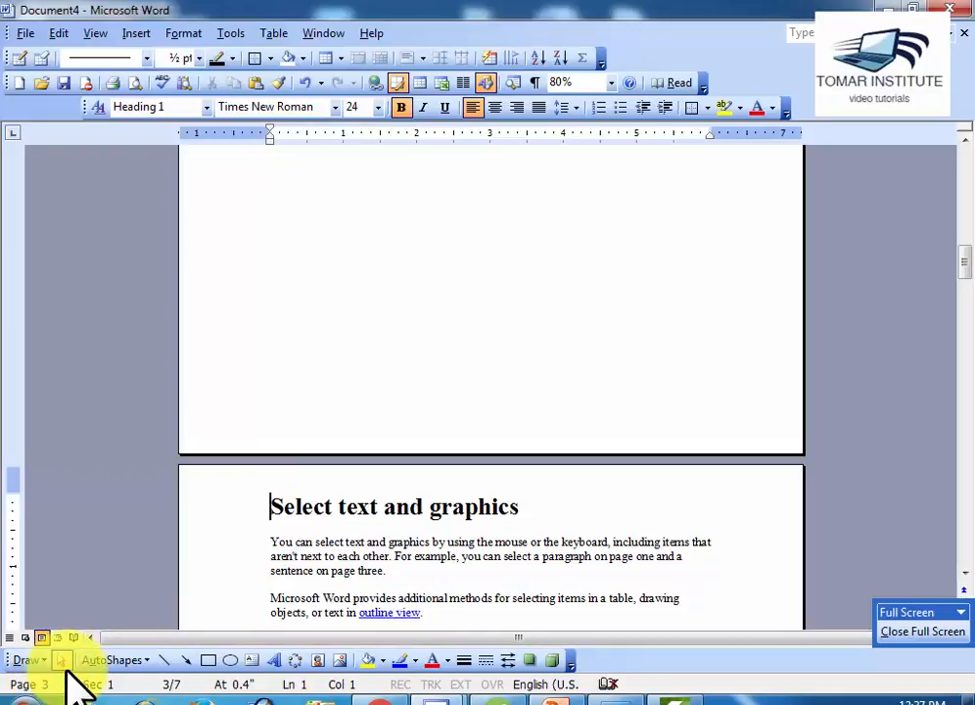
{"action": "scroll", "coordinate": [254, 352], "scroll_direction": "up", "scroll_amount": 10}
{"action": "left_click", "coordinate": [297, 343]}
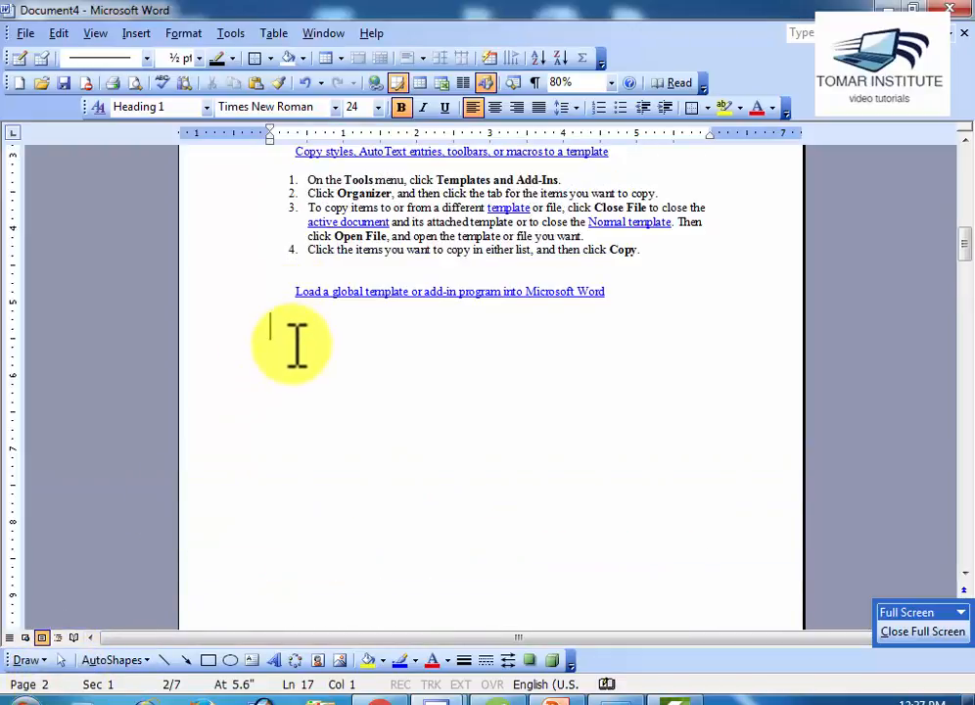
{"action": "scroll", "coordinate": [297, 365], "scroll_direction": "down", "scroll_amount": 1}
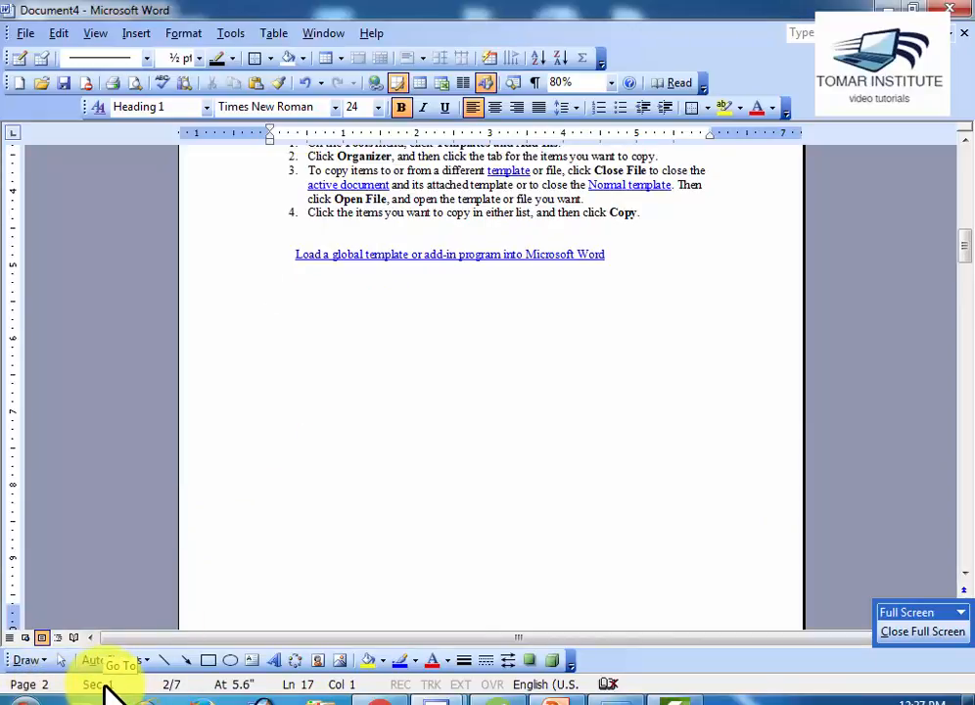
{"action": "scroll", "coordinate": [386, 509], "scroll_direction": "down", "scroll_amount": 10}
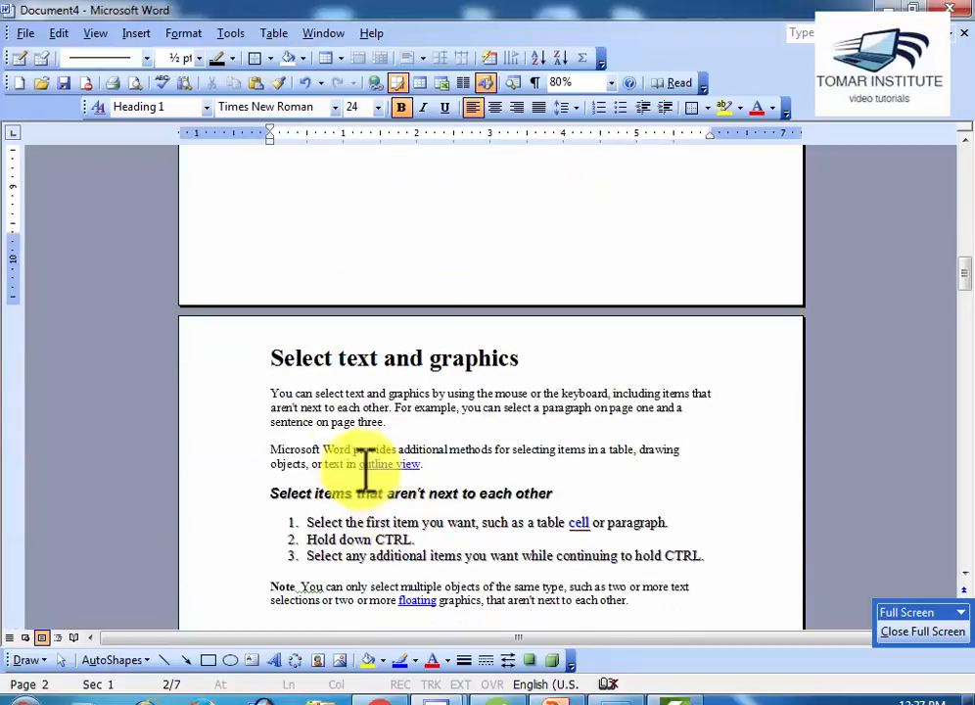
{"action": "left_click", "coordinate": [277, 364]}
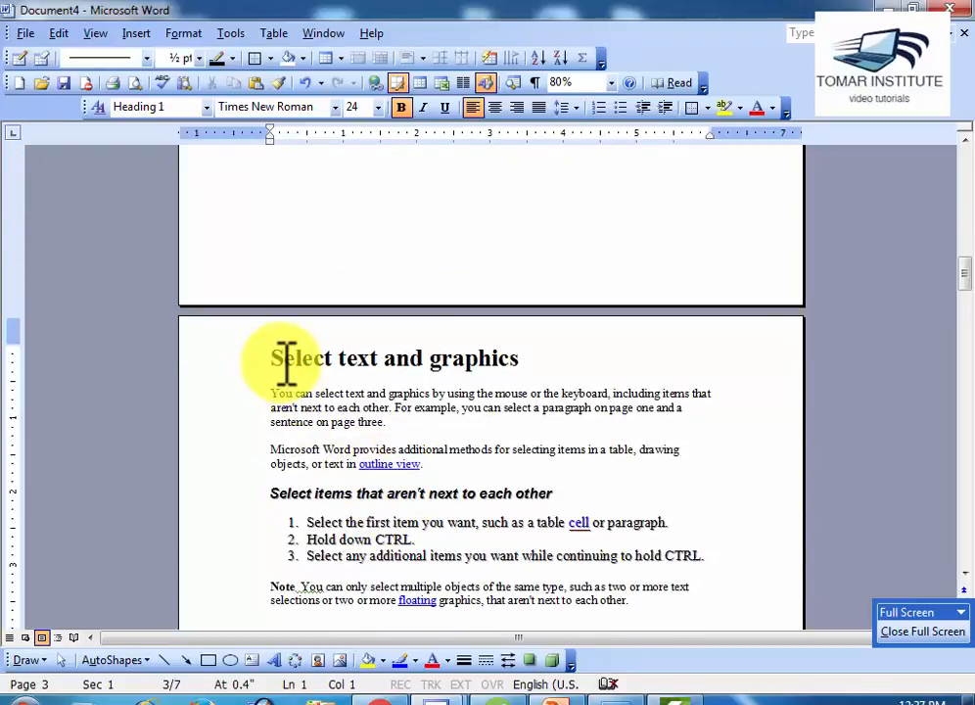
{"action": "left_click_drag", "start_coordinate": [280, 361], "coordinate": [509, 353]}
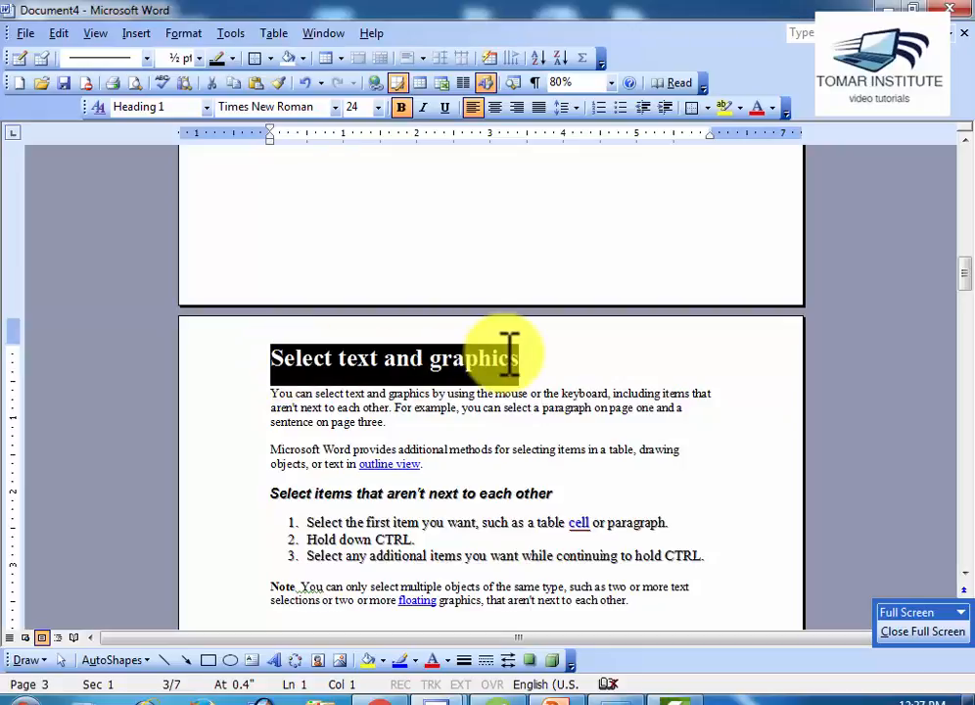
{"action": "left_click", "coordinate": [268, 368]}
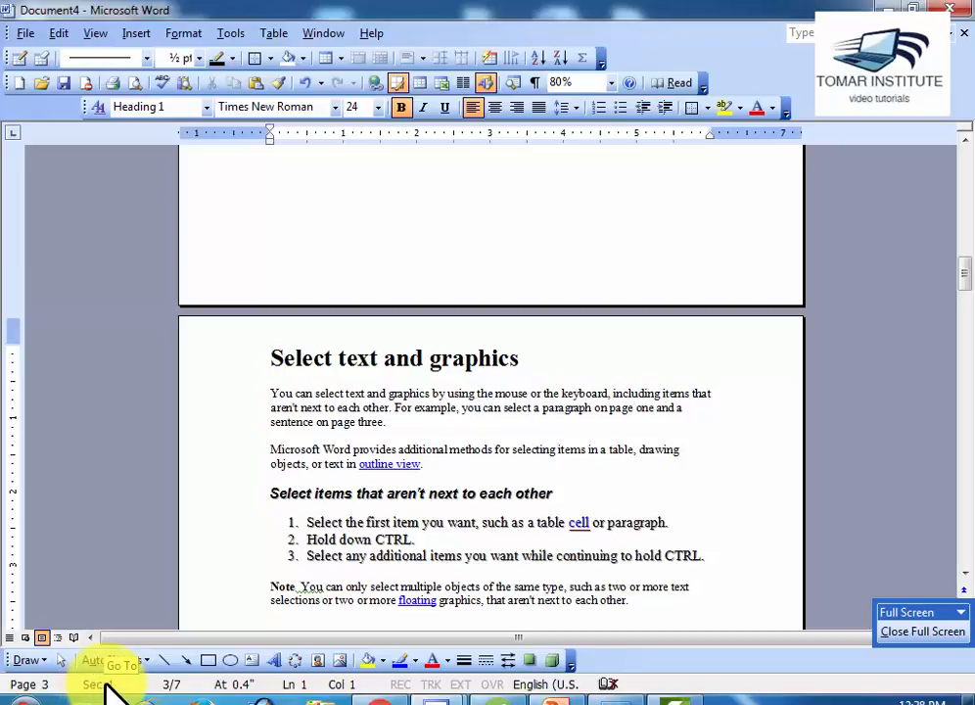
- Go back to page 2 and place the cursor at the start of the "Copy styles, AutoText entries, toolbars, or macros to a template" link
{"action": "scroll", "coordinate": [381, 505], "scroll_direction": "up", "scroll_amount": 10}
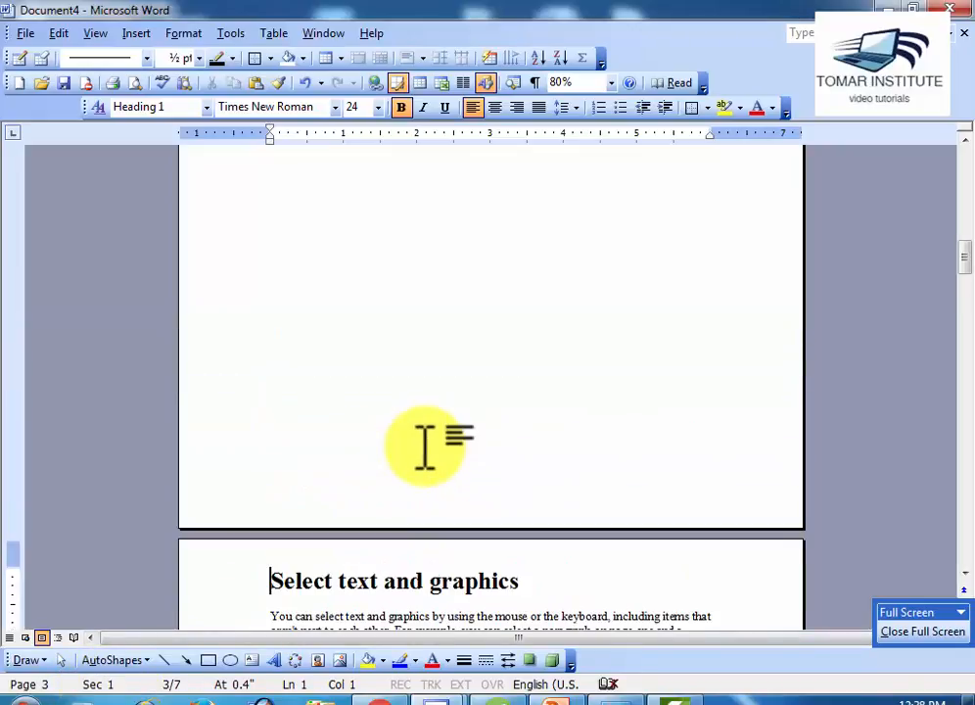
{"action": "scroll", "coordinate": [426, 446], "scroll_direction": "up", "scroll_amount": 8}
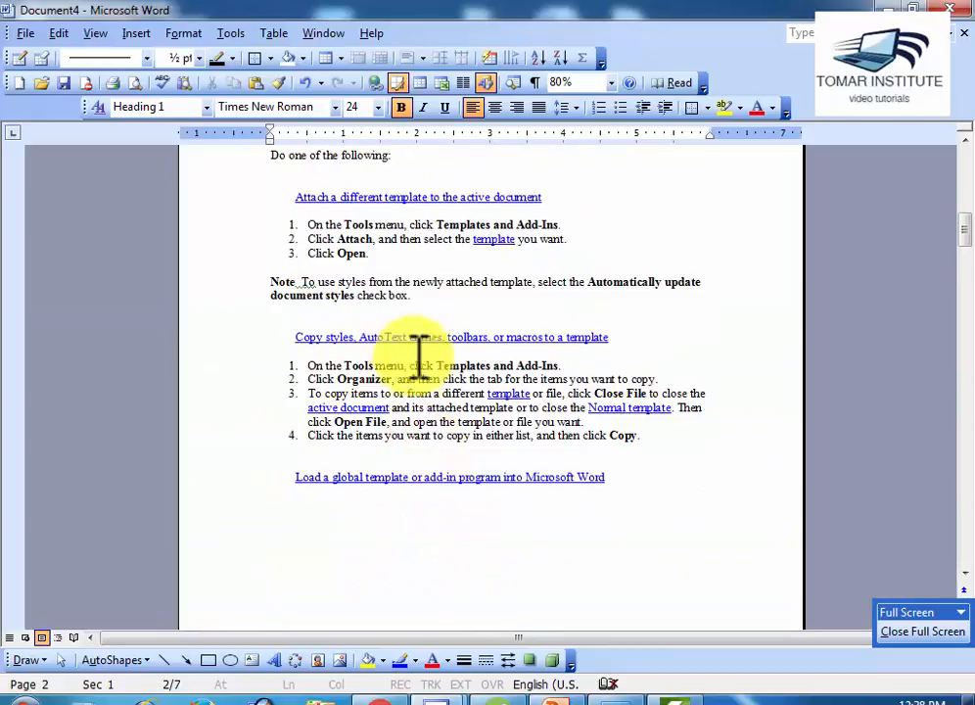
{"action": "scroll", "coordinate": [442, 452], "scroll_direction": "down", "scroll_amount": 5}
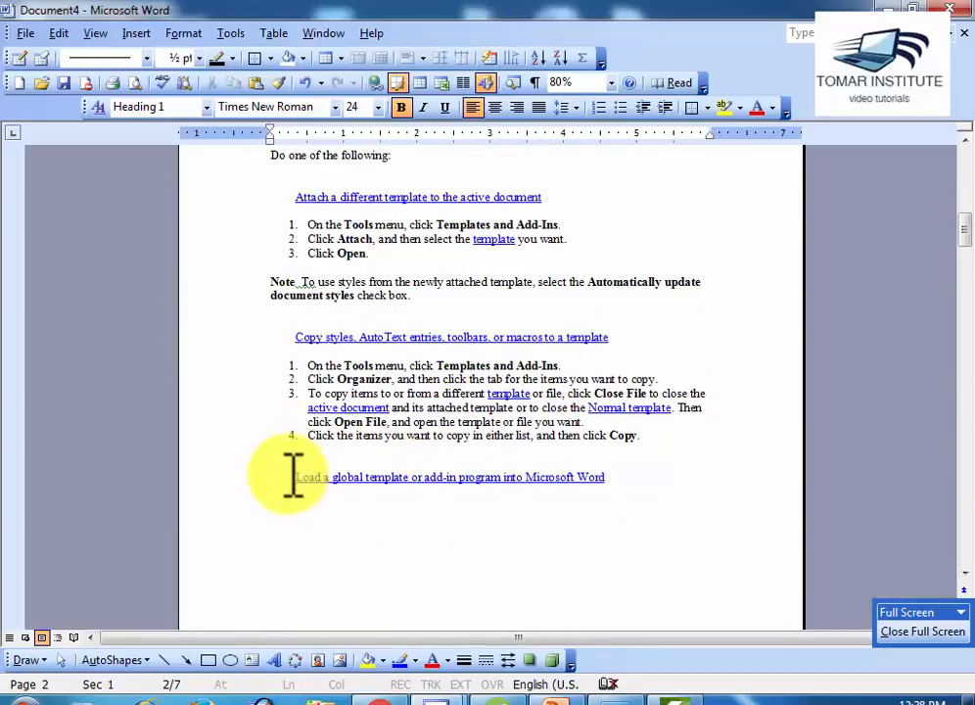
{"action": "scroll", "coordinate": [308, 517], "scroll_direction": "down", "scroll_amount": 1}
{"action": "left_click", "coordinate": [293, 270]}
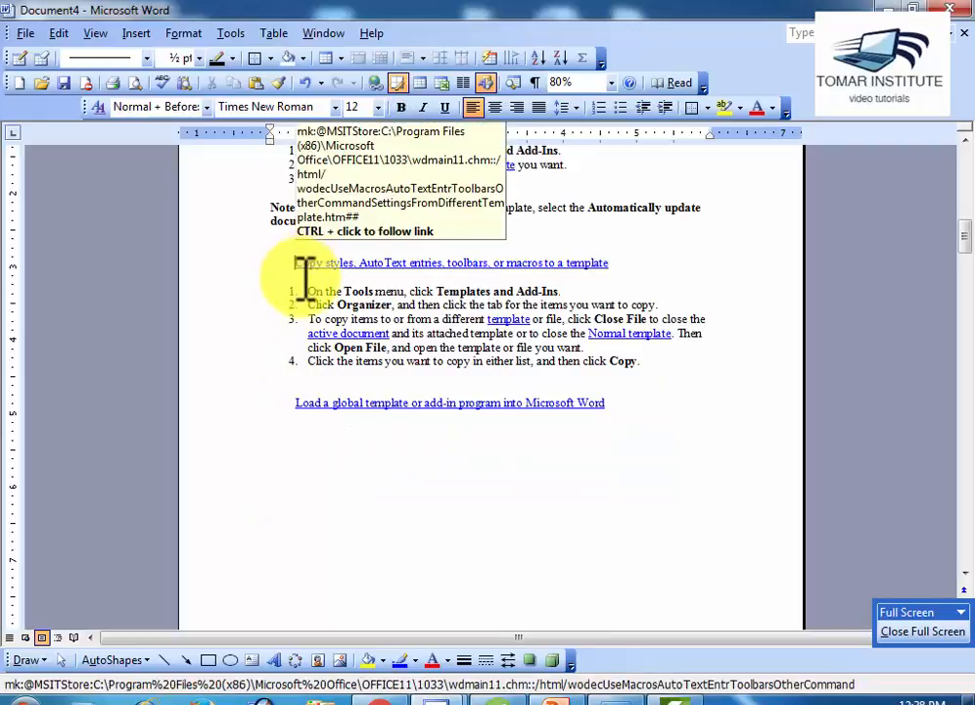
{"action": "scroll", "coordinate": [305, 279], "scroll_direction": "up", "scroll_amount": 2}
{"action": "scroll", "coordinate": [305, 284], "scroll_direction": "up", "scroll_amount": 2}
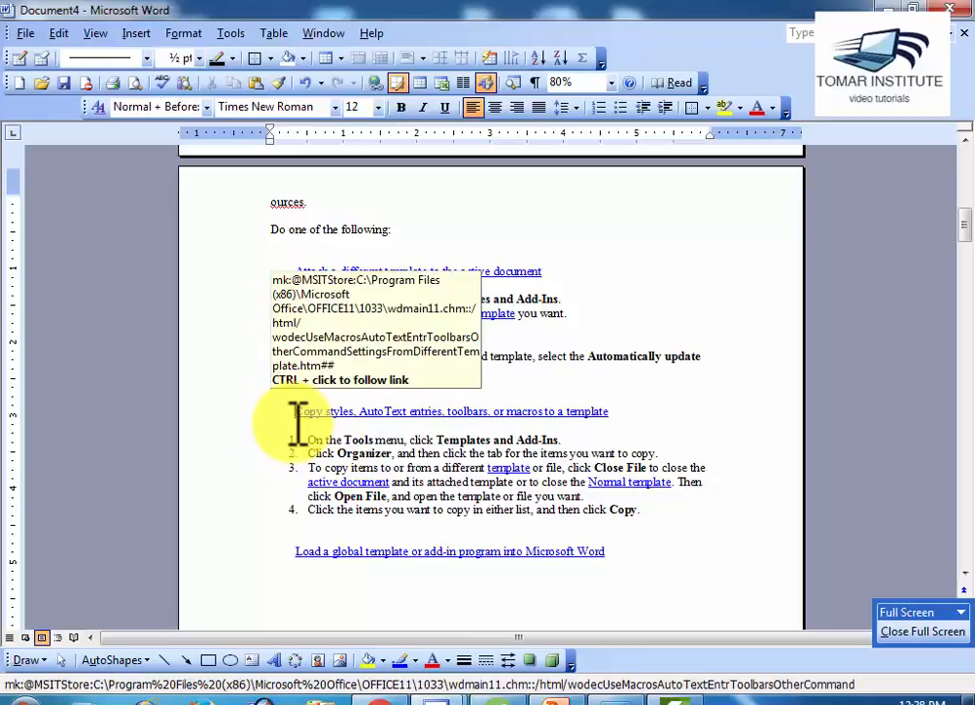
{"action": "left_click", "coordinate": [296, 416]}
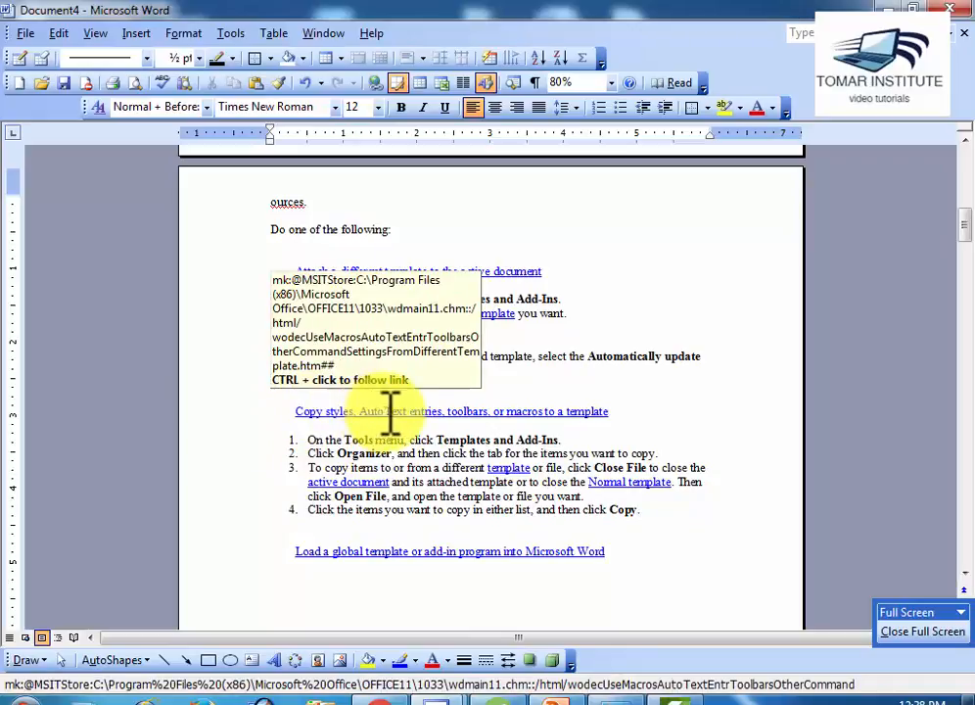
- Switch the document to Normal view and examine the page break marker above "Select text and graphics"
{"action": "left_click", "coordinate": [95, 35]}
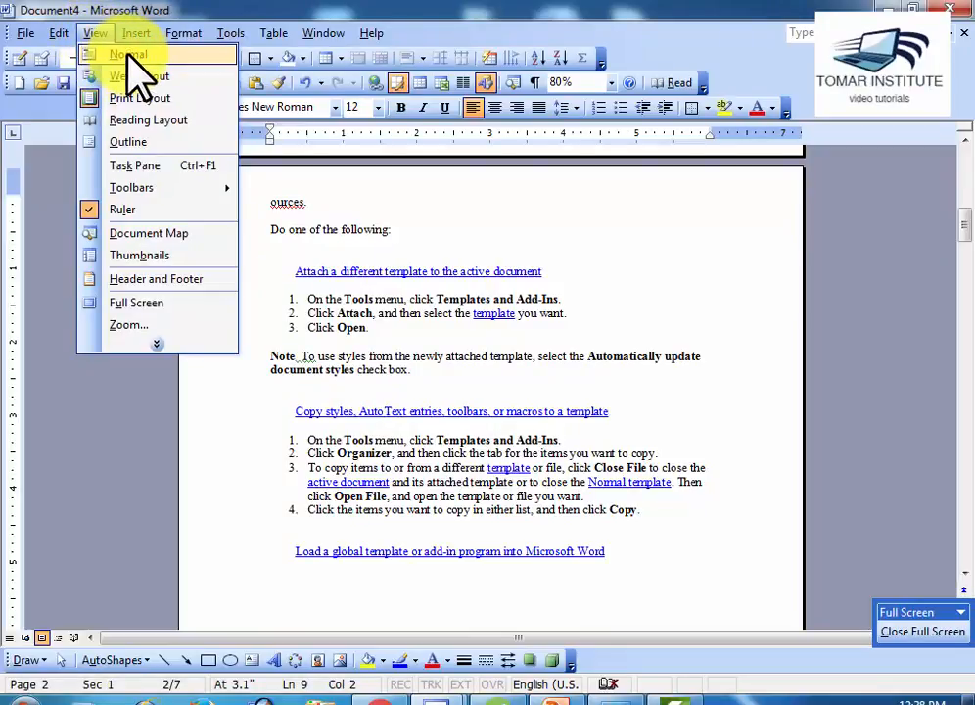
{"action": "left_click", "coordinate": [129, 56]}
{"action": "scroll", "coordinate": [406, 475], "scroll_direction": "down", "scroll_amount": 4}
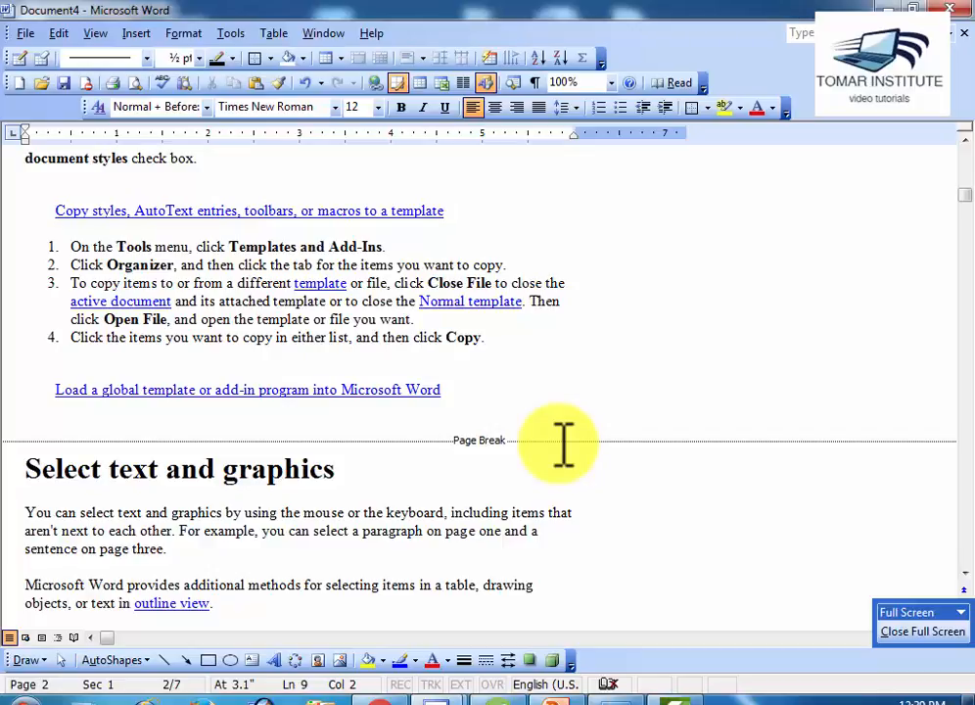
- Return the document to Print Layout view and look over the end of page 2
{"action": "left_click", "coordinate": [82, 36]}
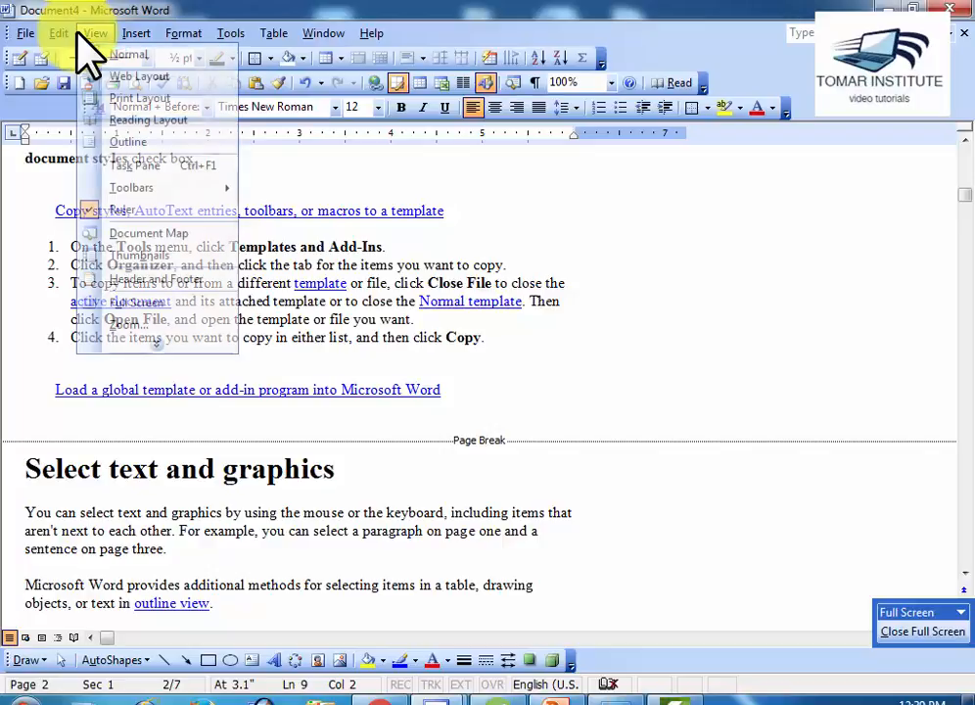
{"action": "left_click", "coordinate": [115, 98]}
{"action": "scroll", "coordinate": [702, 520], "scroll_direction": "down", "scroll_amount": 10}
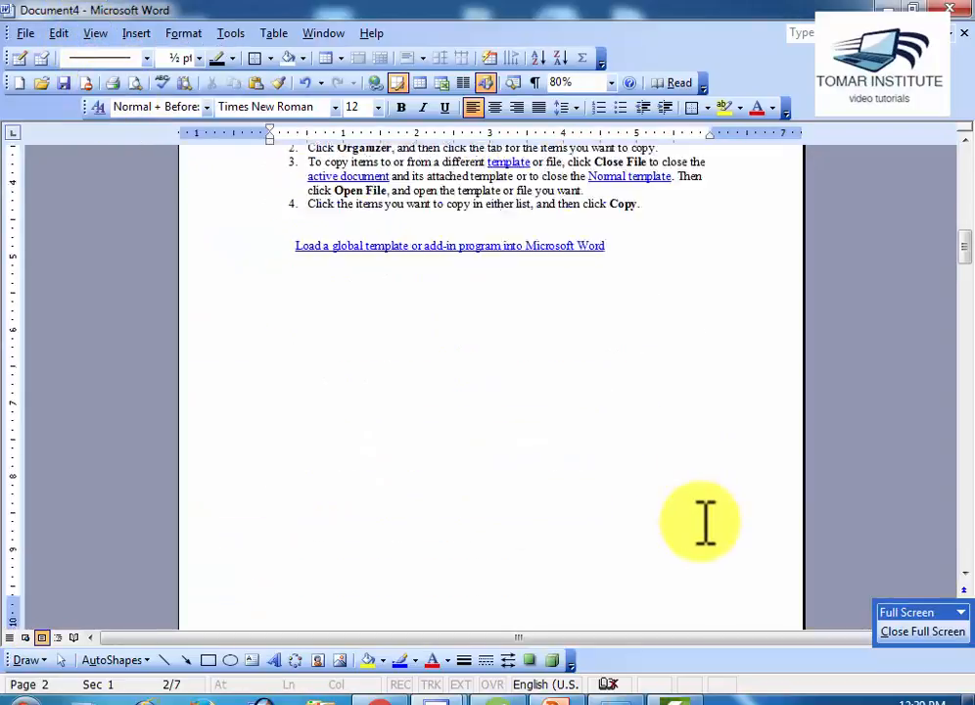
- Look over the page transitions from page 2 to page 5 and review the break types offered by the Break command
{"action": "scroll", "coordinate": [704, 518], "scroll_direction": "down", "scroll_amount": 8}
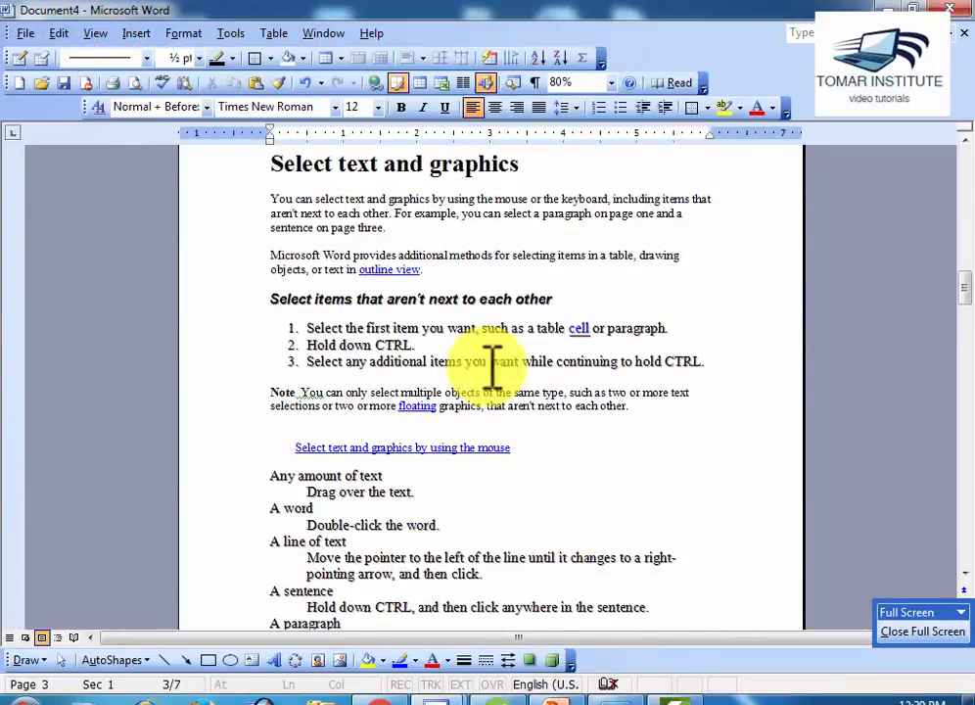
{"action": "scroll", "coordinate": [590, 515], "scroll_direction": "down", "scroll_amount": 20}
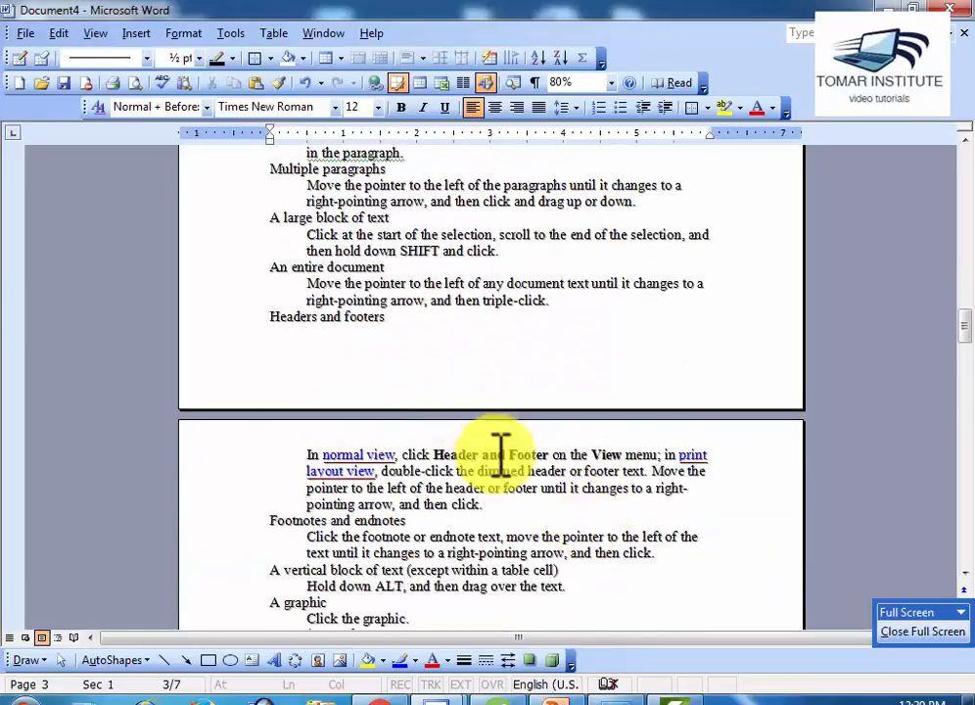
{"action": "scroll", "coordinate": [532, 510], "scroll_direction": "down", "scroll_amount": 9}
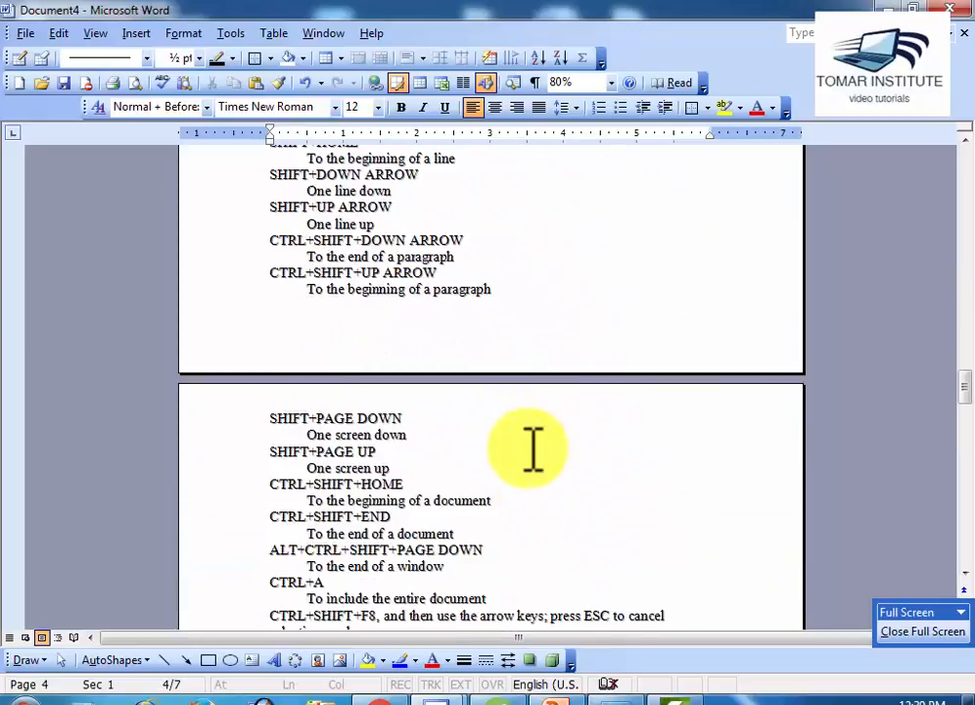
{"action": "scroll", "coordinate": [531, 450], "scroll_direction": "up", "scroll_amount": 20}
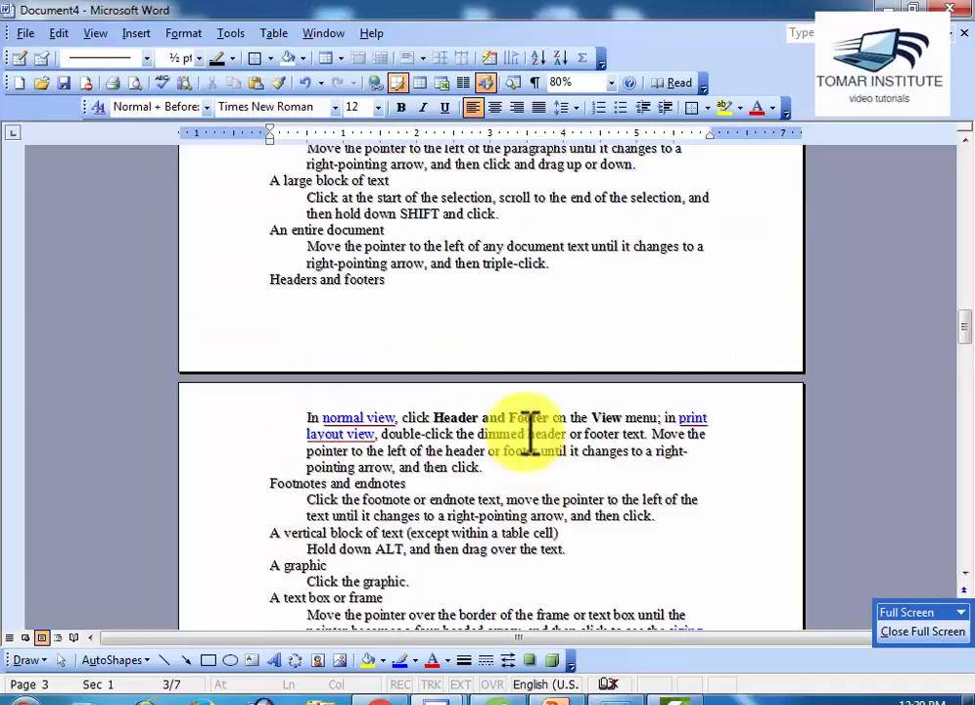
{"action": "left_click", "coordinate": [137, 32]}
{"action": "left_click", "coordinate": [148, 57]}
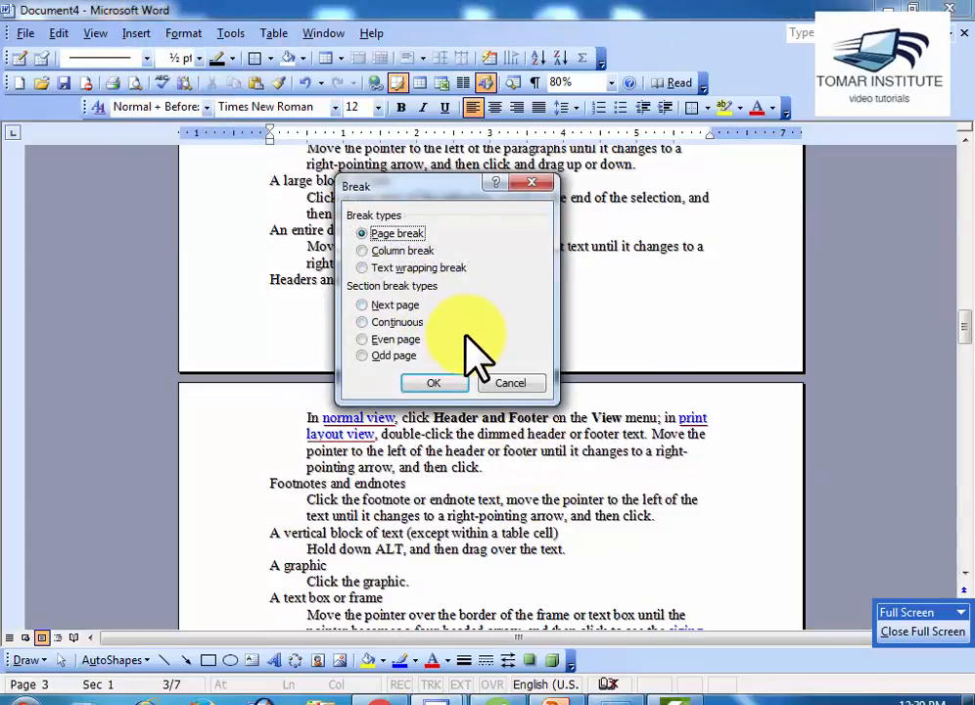
{"action": "left_click", "coordinate": [510, 384]}
- Hide the white space between pages 3 and 4, and show it again
{"action": "scroll", "coordinate": [424, 305], "scroll_direction": "up", "scroll_amount": 4}
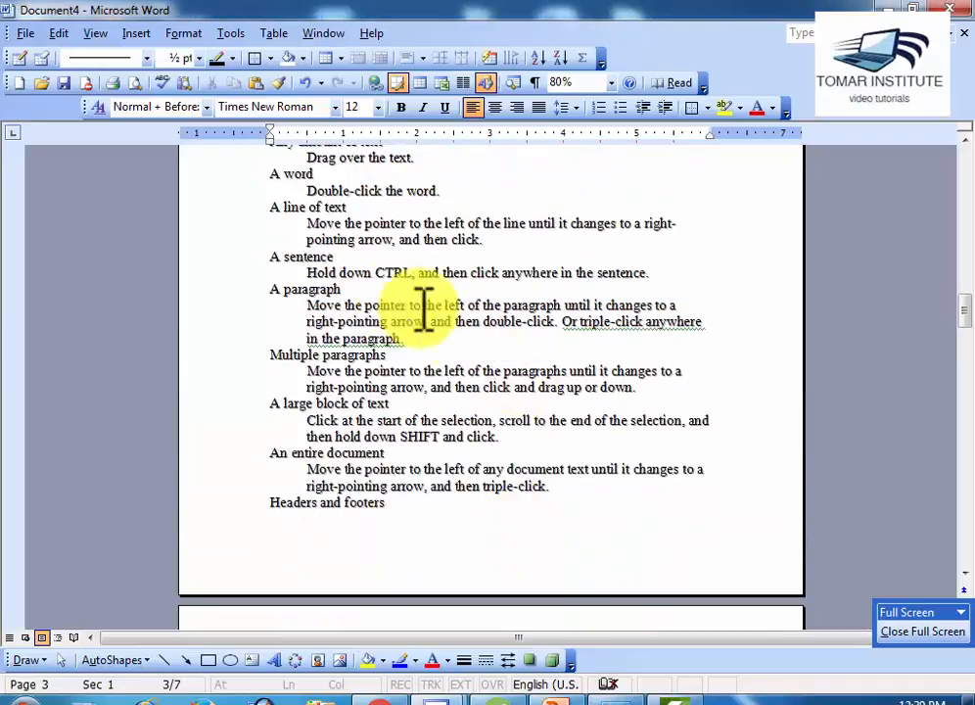
{"action": "scroll", "coordinate": [539, 381], "scroll_direction": "down", "scroll_amount": 4}
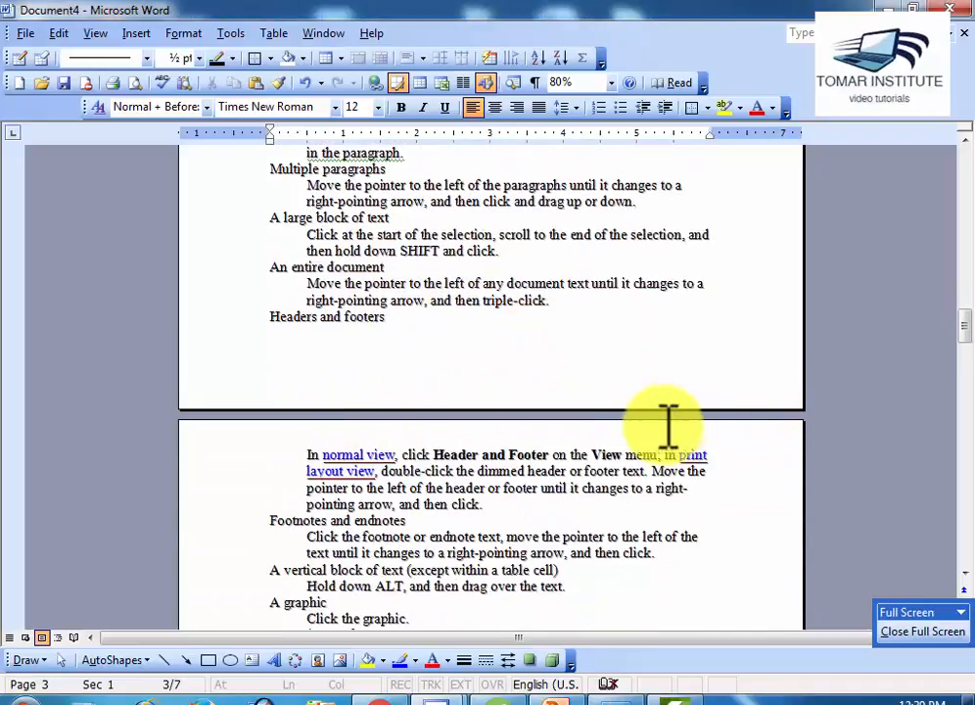
{"action": "double_click", "coordinate": [526, 409]}
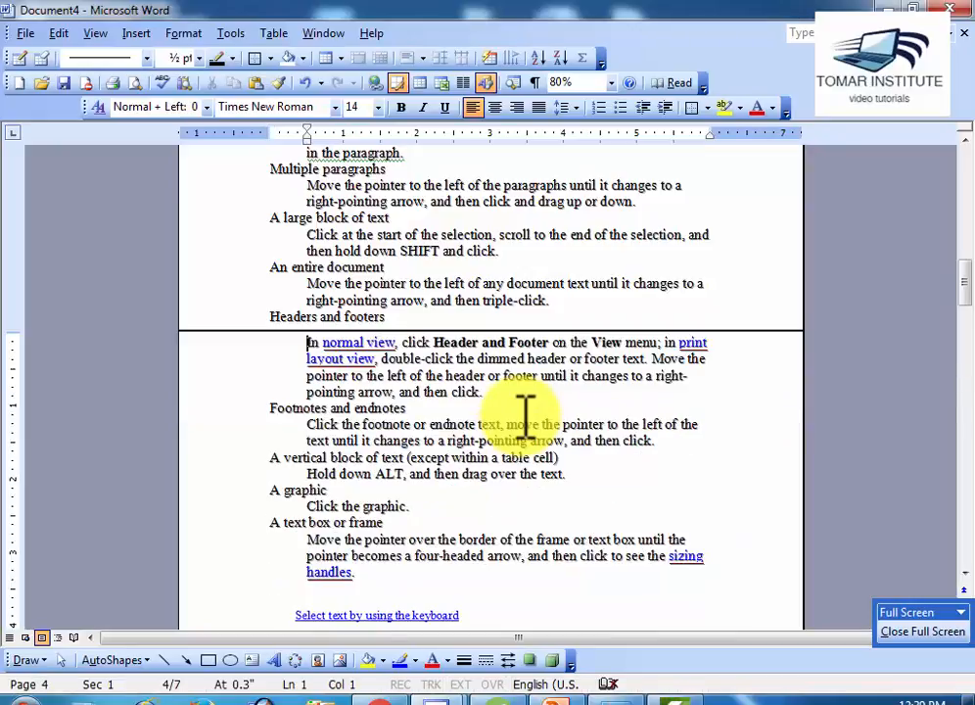
{"action": "double_click", "coordinate": [568, 331]}
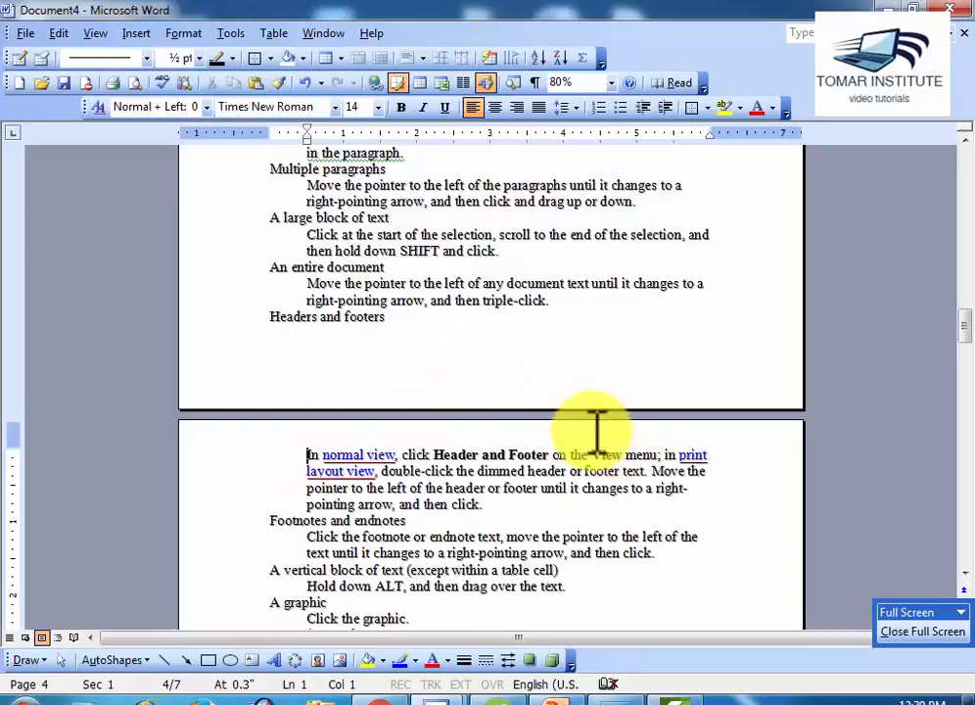
- Switch to Normal view and compare the page boundary line below "Headers and footers" with the Page Break marker above "Select text and graphics"
{"action": "left_click", "coordinate": [97, 32]}
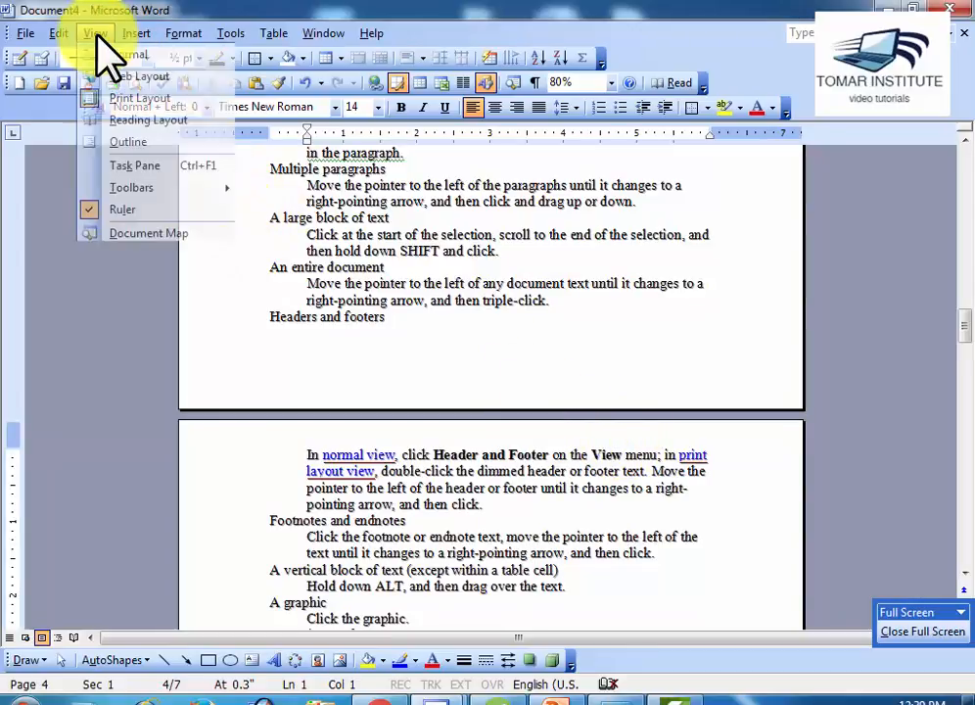
{"action": "left_click", "coordinate": [108, 55]}
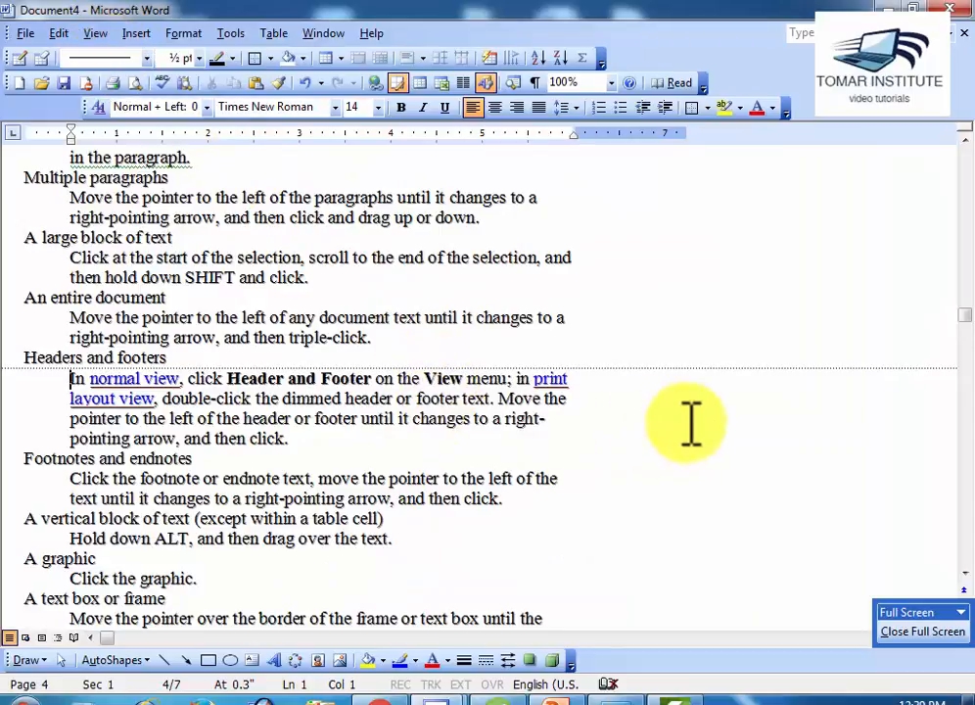
{"action": "scroll", "coordinate": [688, 424], "scroll_direction": "down", "scroll_amount": 12}
{"action": "scroll", "coordinate": [692, 430], "scroll_direction": "up", "scroll_amount": 11}
{"action": "scroll", "coordinate": [692, 435], "scroll_direction": "up", "scroll_amount": 15}
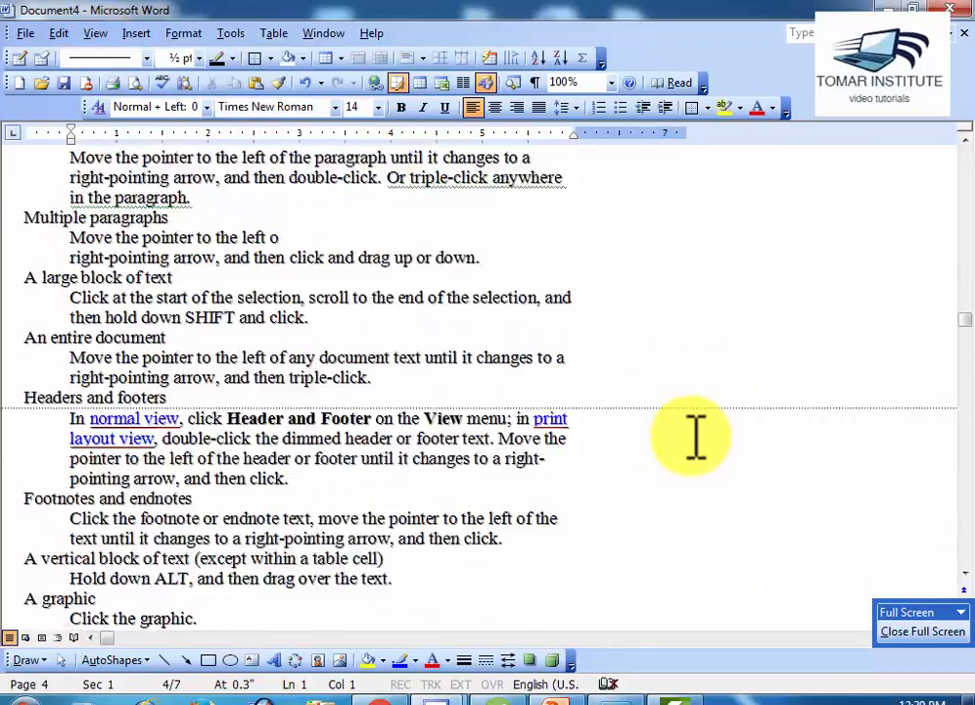
{"action": "scroll", "coordinate": [534, 499], "scroll_direction": "down", "scroll_amount": 4}
{"action": "scroll", "coordinate": [536, 494], "scroll_direction": "down", "scroll_amount": 7}
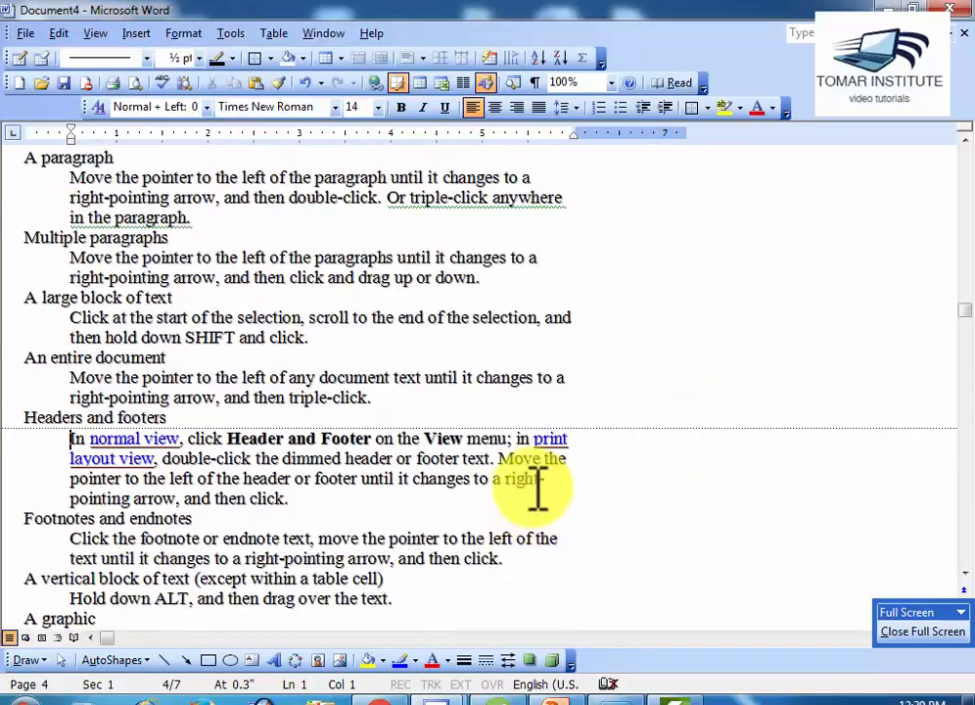
{"action": "scroll", "coordinate": [511, 479], "scroll_direction": "up", "scroll_amount": 12}
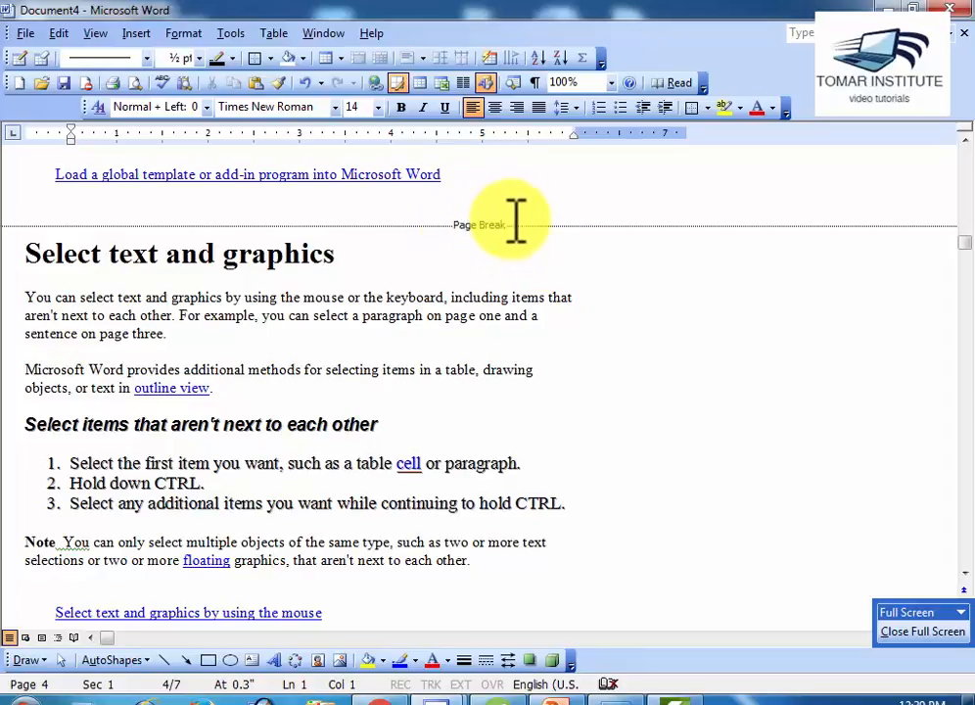
- Return the document to Print Layout view and review the Column break option of the Break command without inserting a break
{"action": "left_click", "coordinate": [95, 33]}
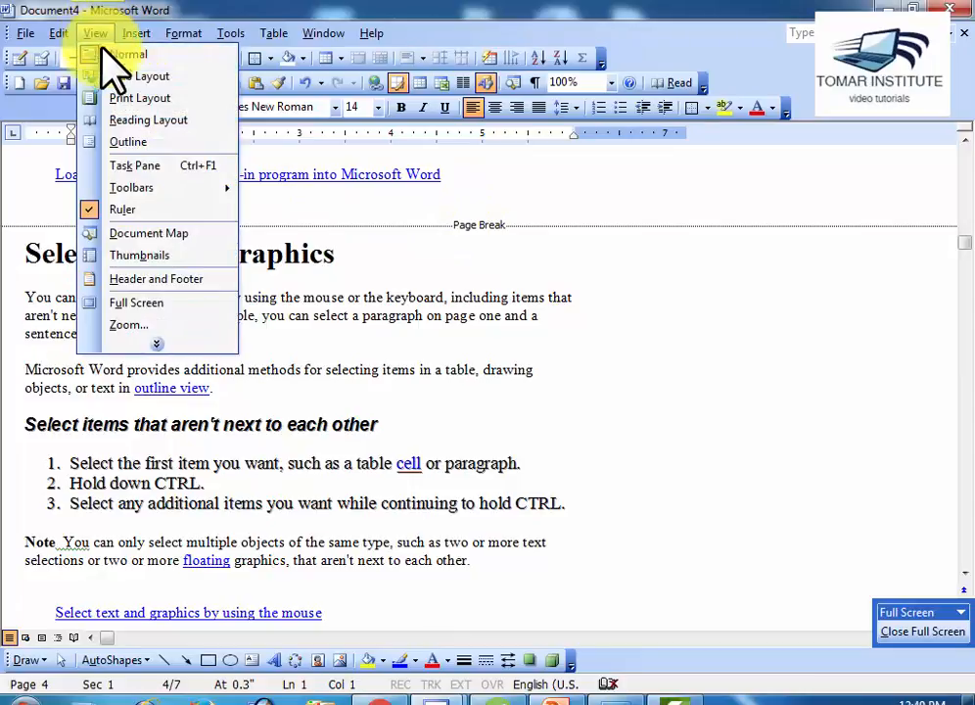
{"action": "left_click", "coordinate": [113, 98]}
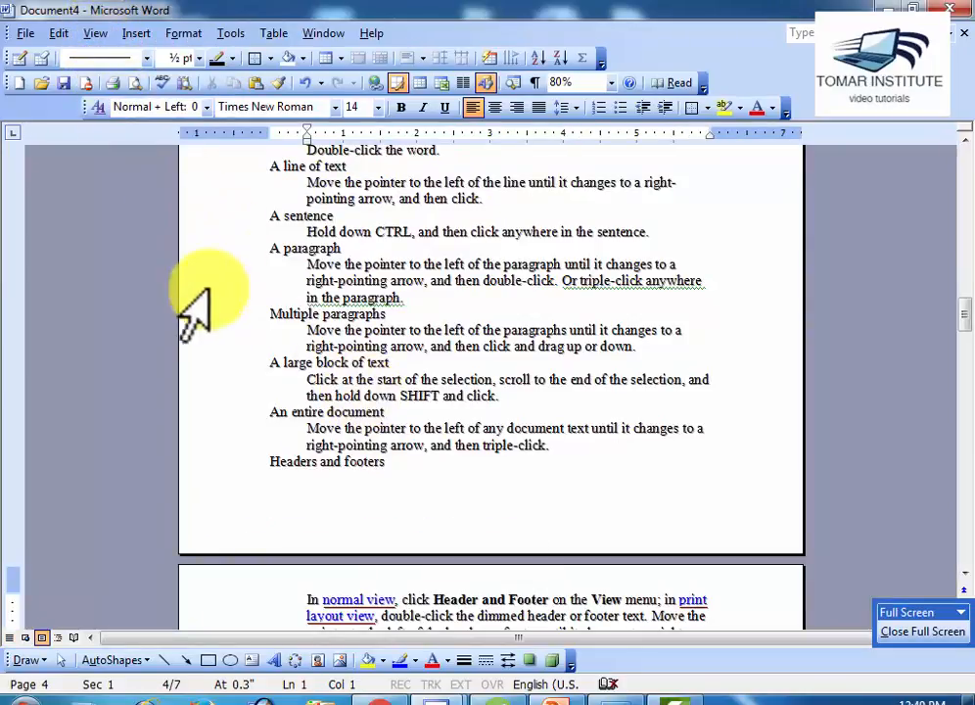
{"action": "scroll", "coordinate": [359, 476], "scroll_direction": "down", "scroll_amount": 4}
{"action": "left_click", "coordinate": [136, 33]}
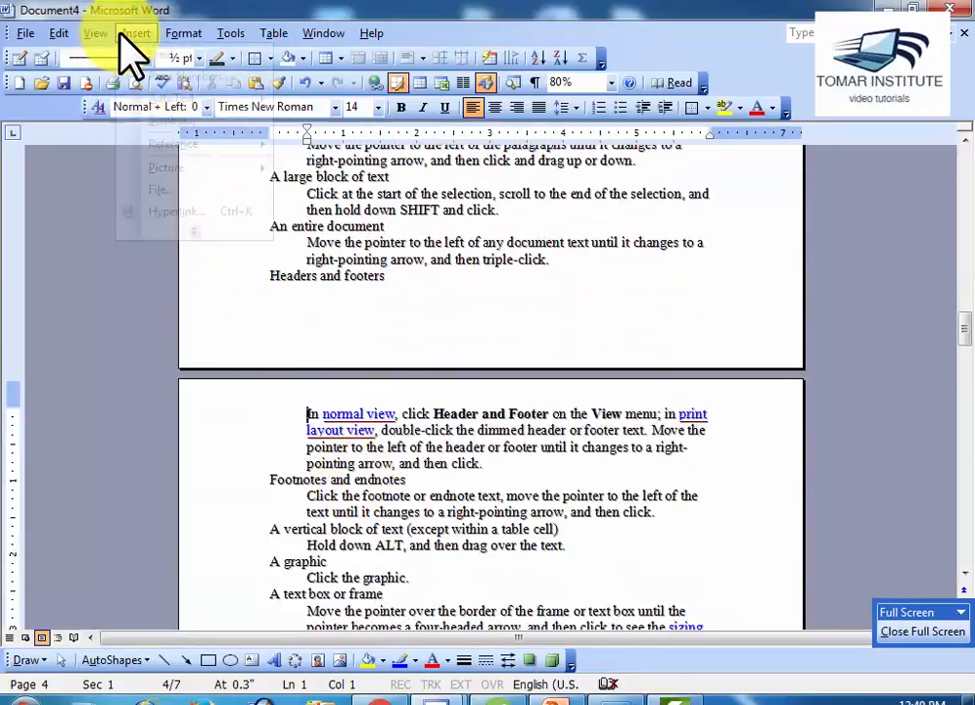
{"action": "left_click", "coordinate": [142, 53]}
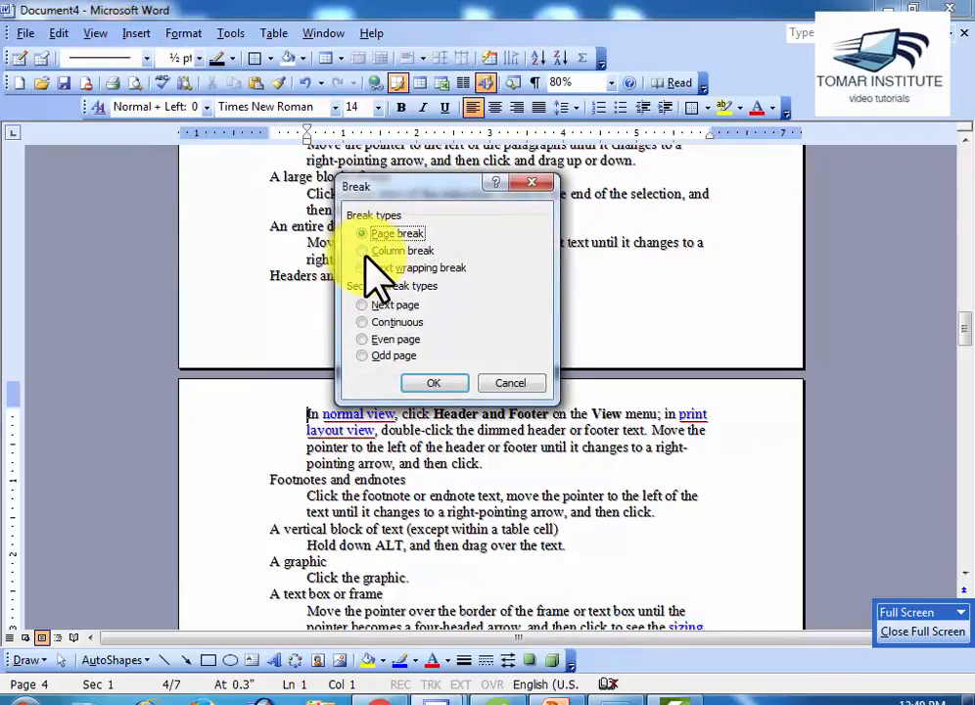
{"action": "left_click", "coordinate": [517, 387]}
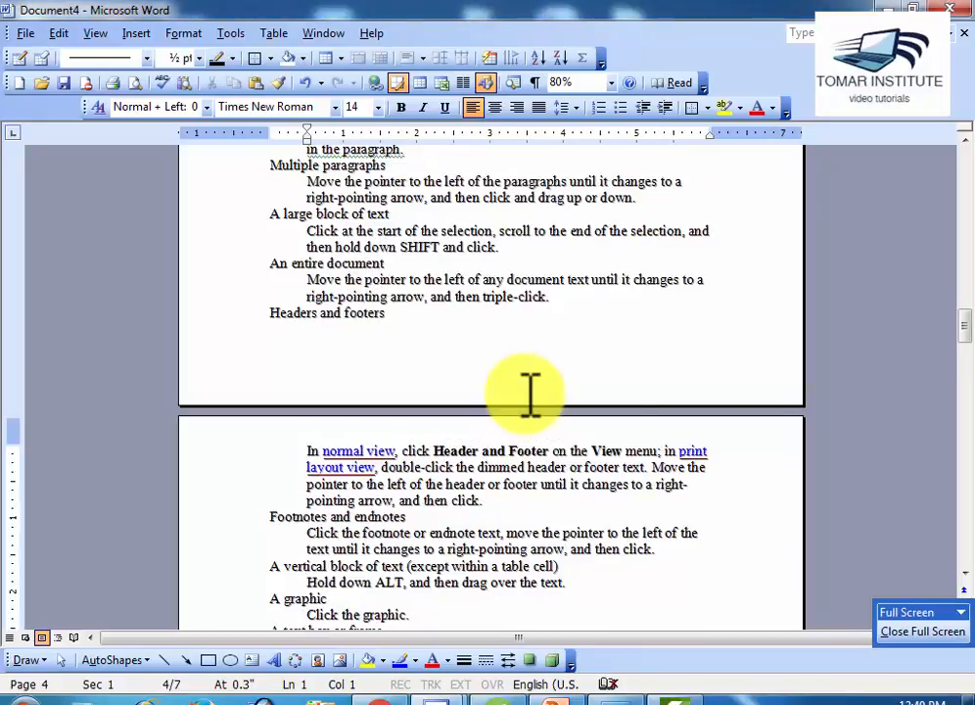
- Place the cursor in the first paragraph under "Select text and graphics" and format the whole document in three columns
{"action": "left_click_drag", "start_coordinate": [959, 337], "coordinate": [964, 282]}
{"action": "left_click", "coordinate": [272, 313]}
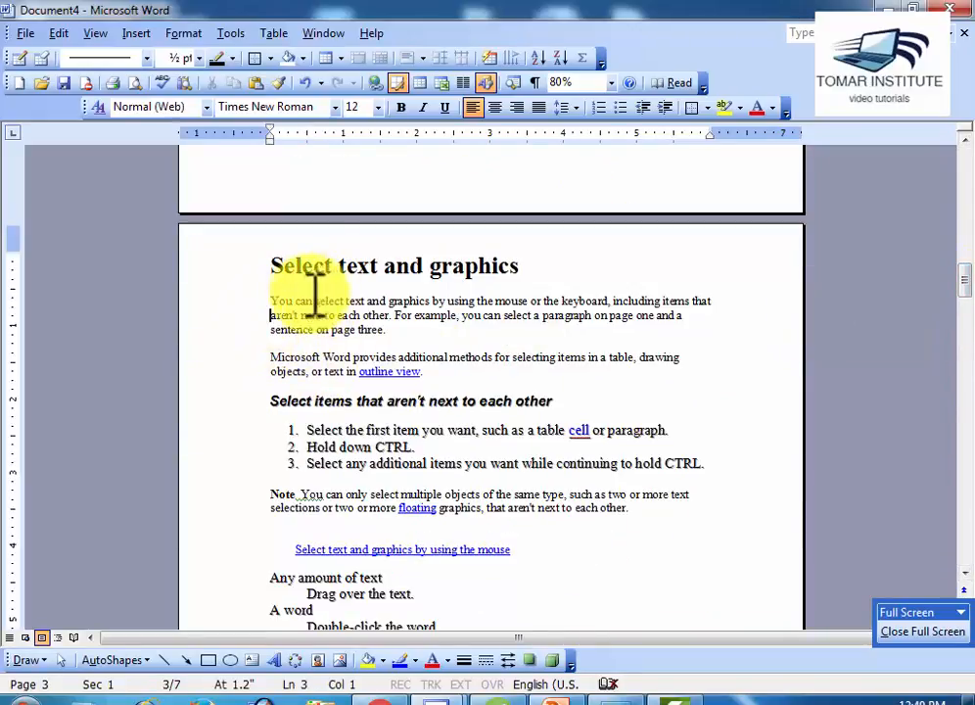
{"action": "left_click", "coordinate": [183, 34]}
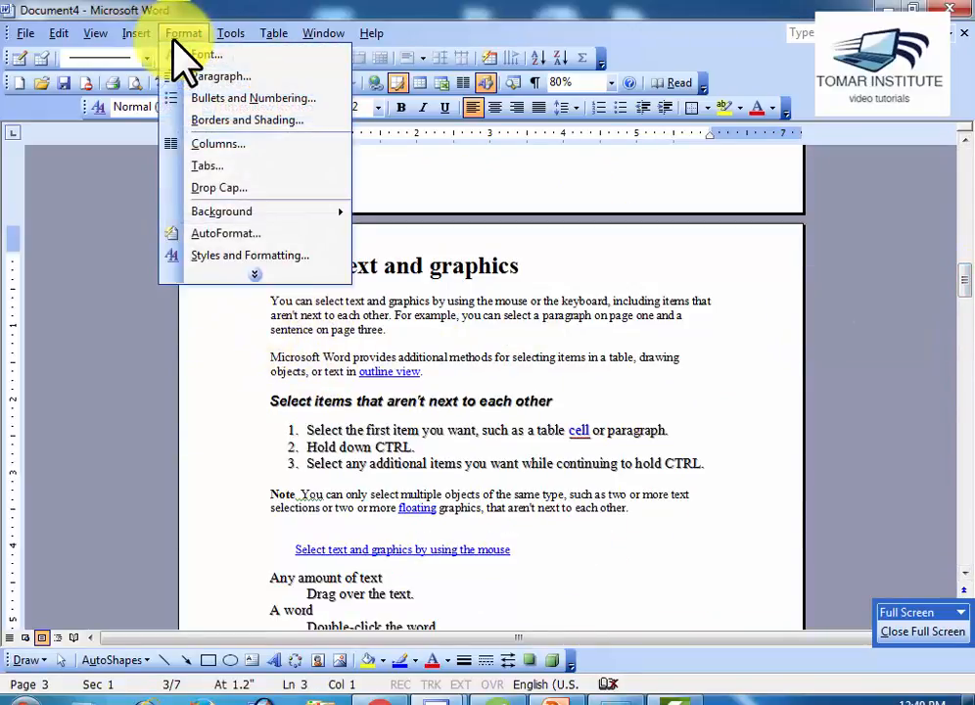
{"action": "left_click", "coordinate": [217, 145]}
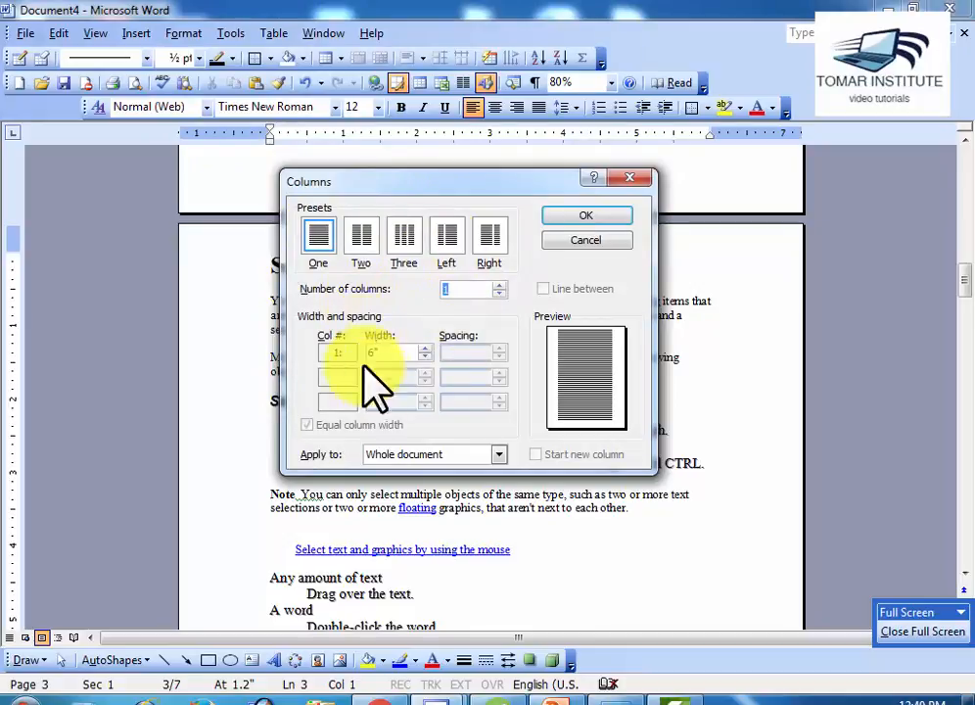
{"action": "left_click", "coordinate": [397, 245]}
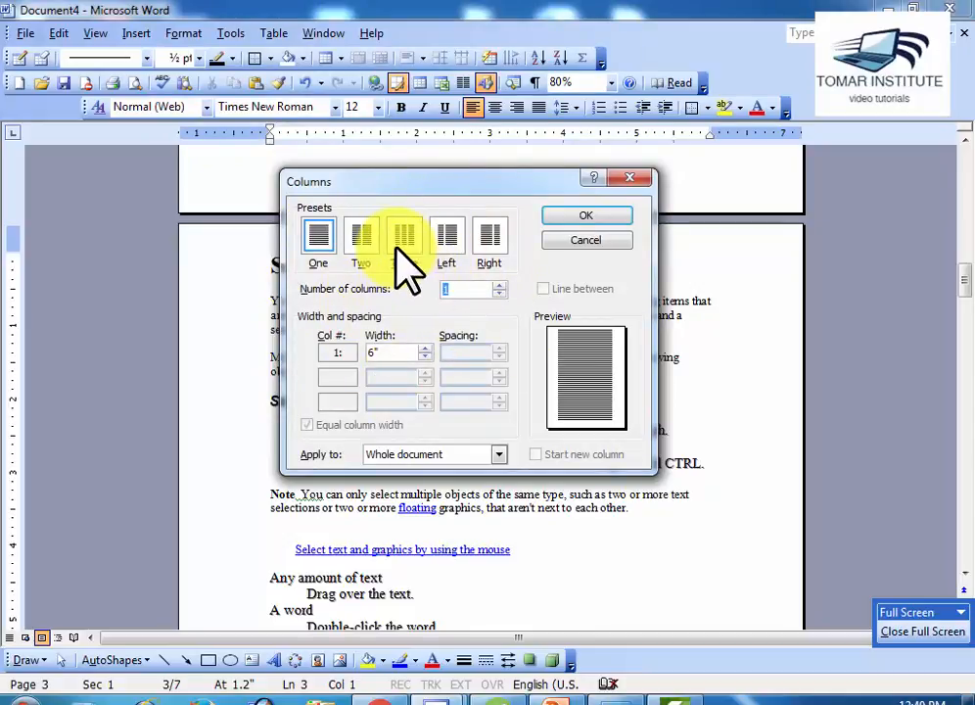
{"action": "left_click", "coordinate": [576, 215]}
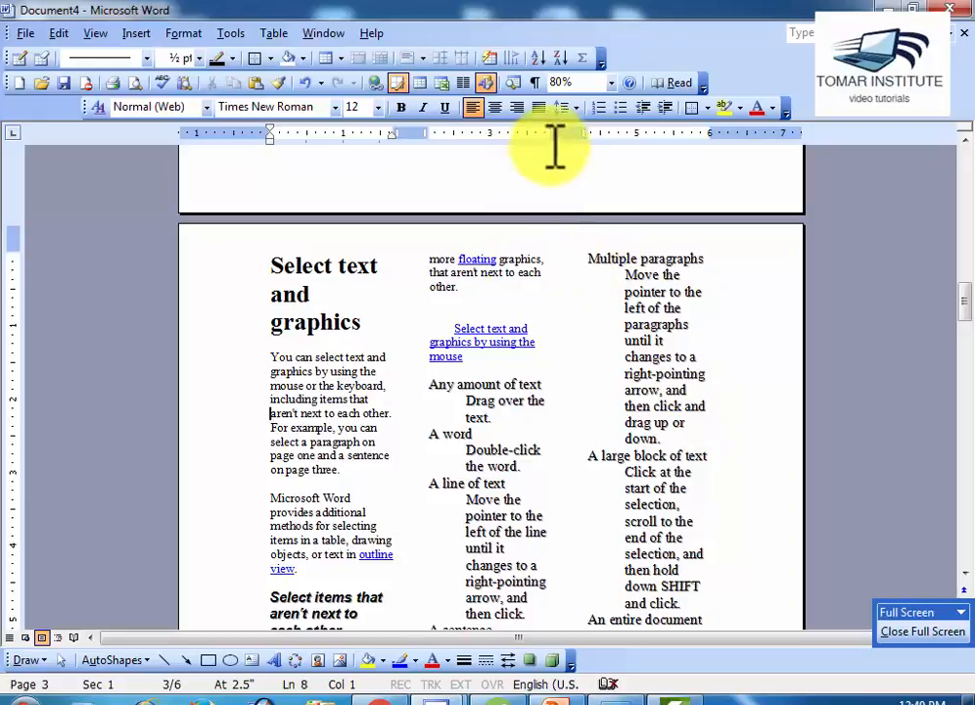
- Narrow the spacing between the three text columns to about 0.38"
{"action": "left_click_drag", "start_coordinate": [570, 131], "coordinate": [566, 130]}
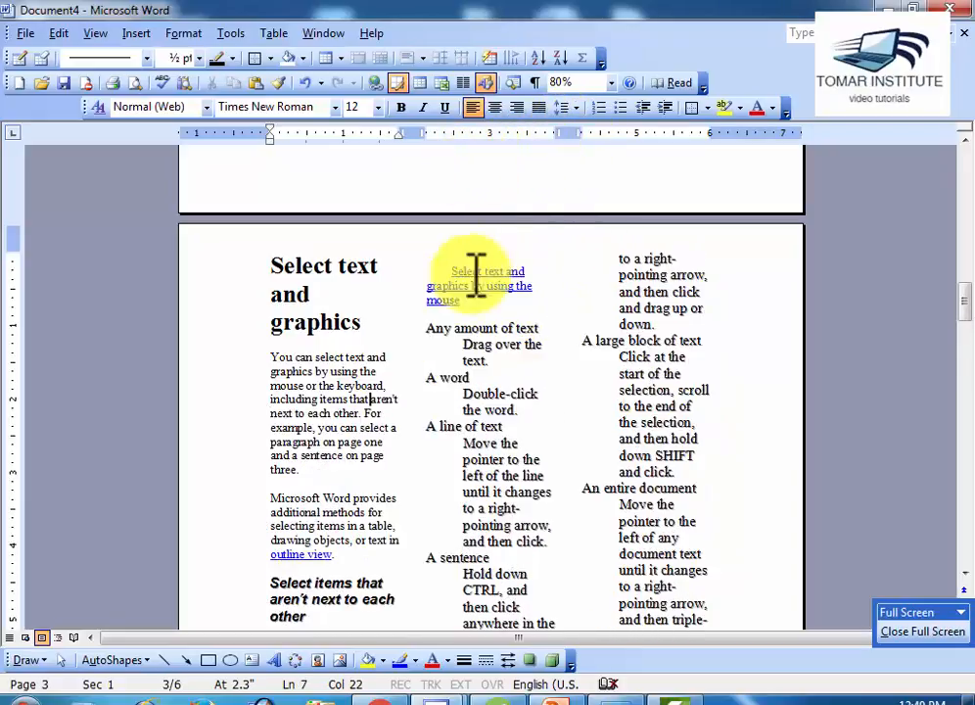
{"action": "scroll", "coordinate": [480, 419], "scroll_direction": "down", "scroll_amount": 3}
{"action": "scroll", "coordinate": [483, 423], "scroll_direction": "up", "scroll_amount": 2}
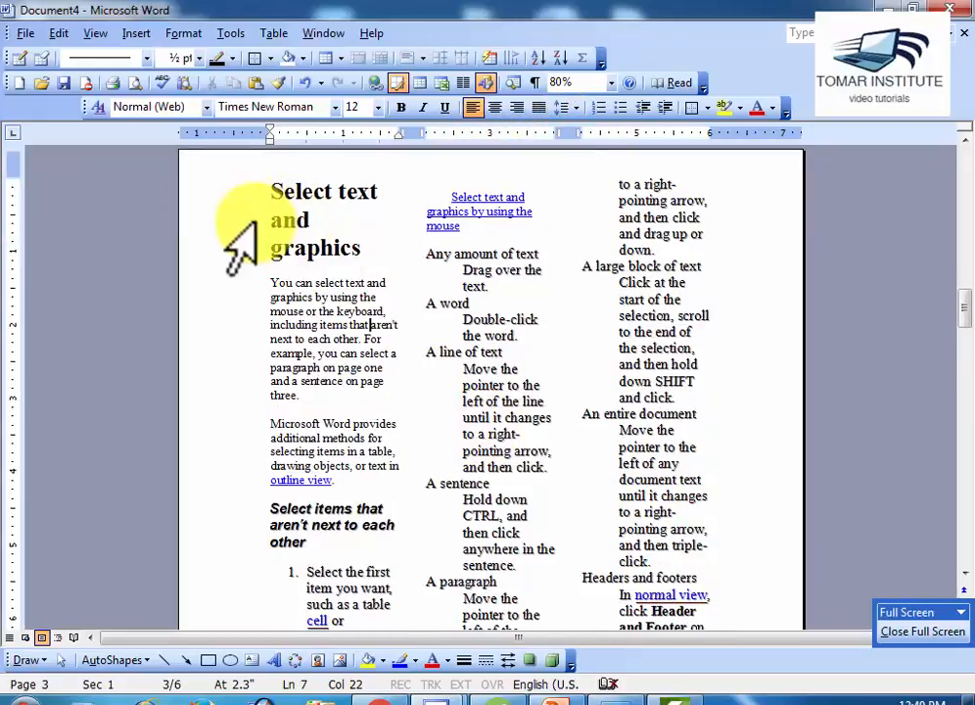
- Highlight text in the first, second and third columns of page 3 in turn to examine how the text flows
{"action": "left_click_drag", "start_coordinate": [273, 192], "coordinate": [362, 514]}
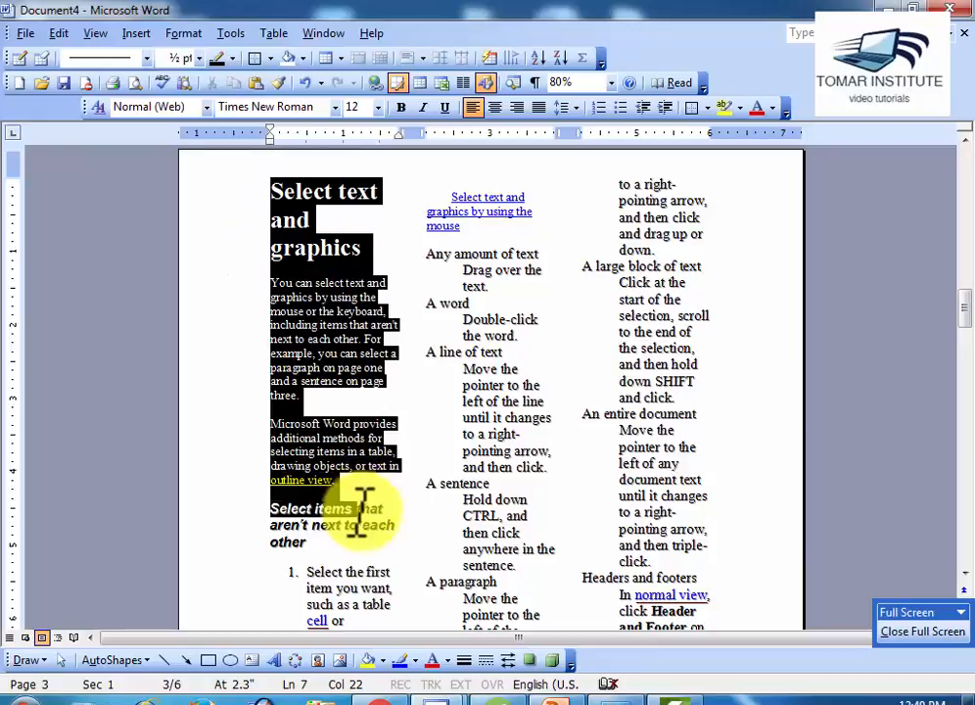
{"action": "left_click", "coordinate": [438, 196]}
{"action": "left_click_drag", "start_coordinate": [438, 196], "coordinate": [529, 516]}
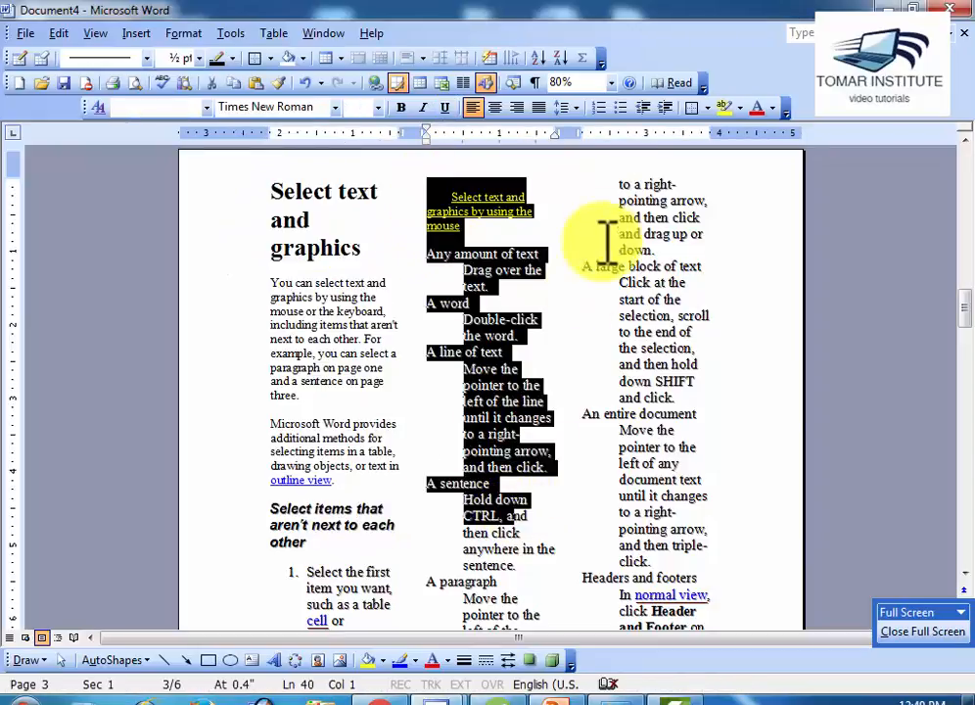
{"action": "left_click_drag", "start_coordinate": [619, 185], "coordinate": [696, 573]}
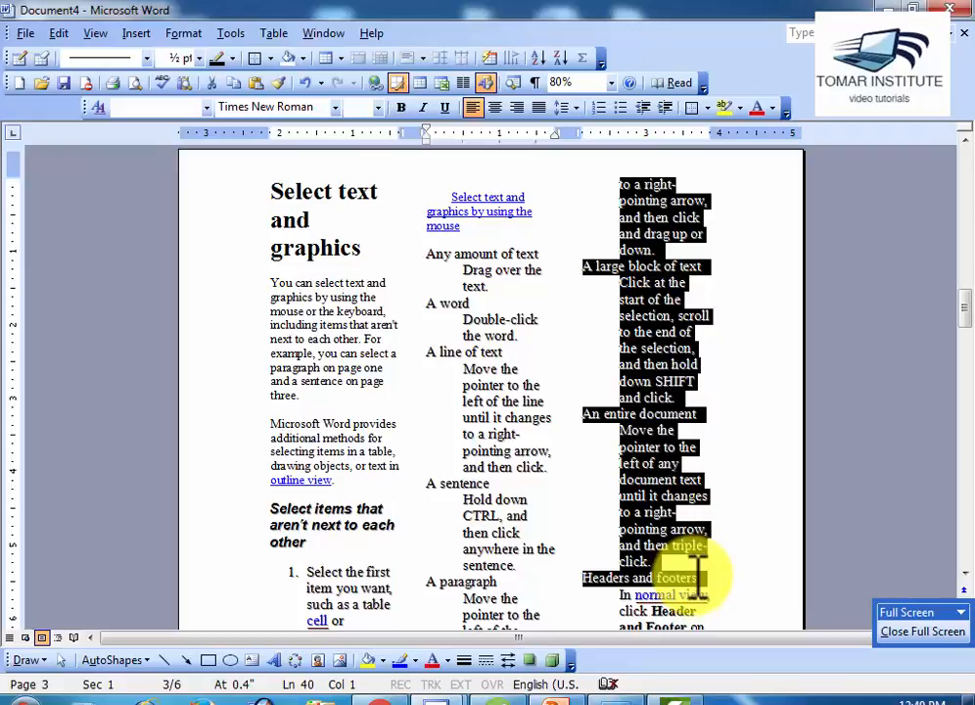
{"action": "left_click_drag", "start_coordinate": [697, 573], "coordinate": [698, 579]}
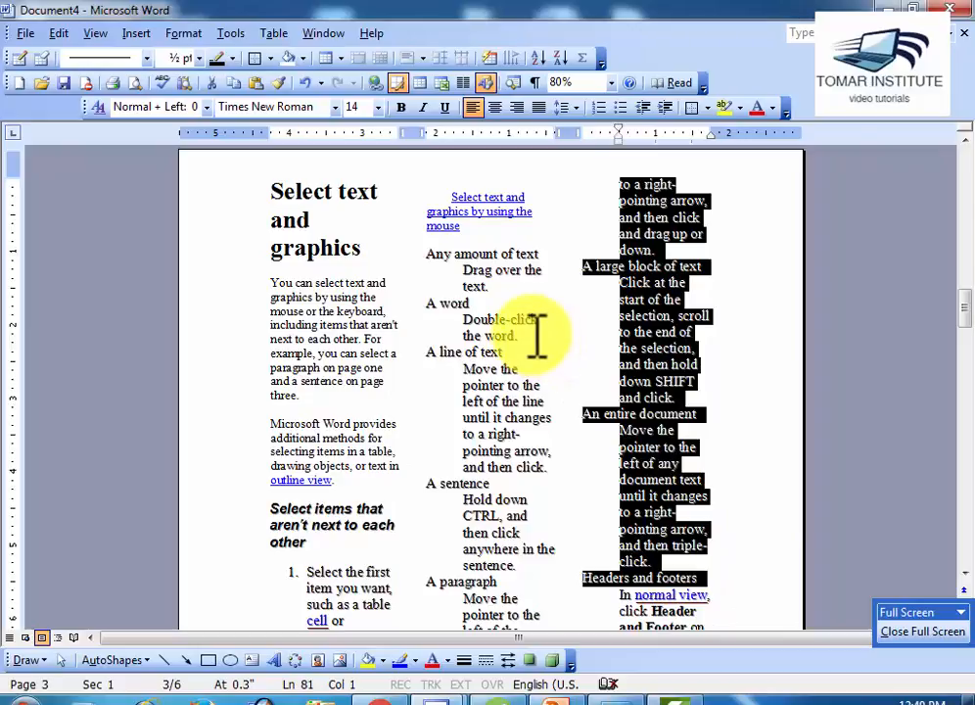
- Review the number, width and spacing of the columns for the selected text and accept the settings
{"action": "left_click", "coordinate": [176, 37]}
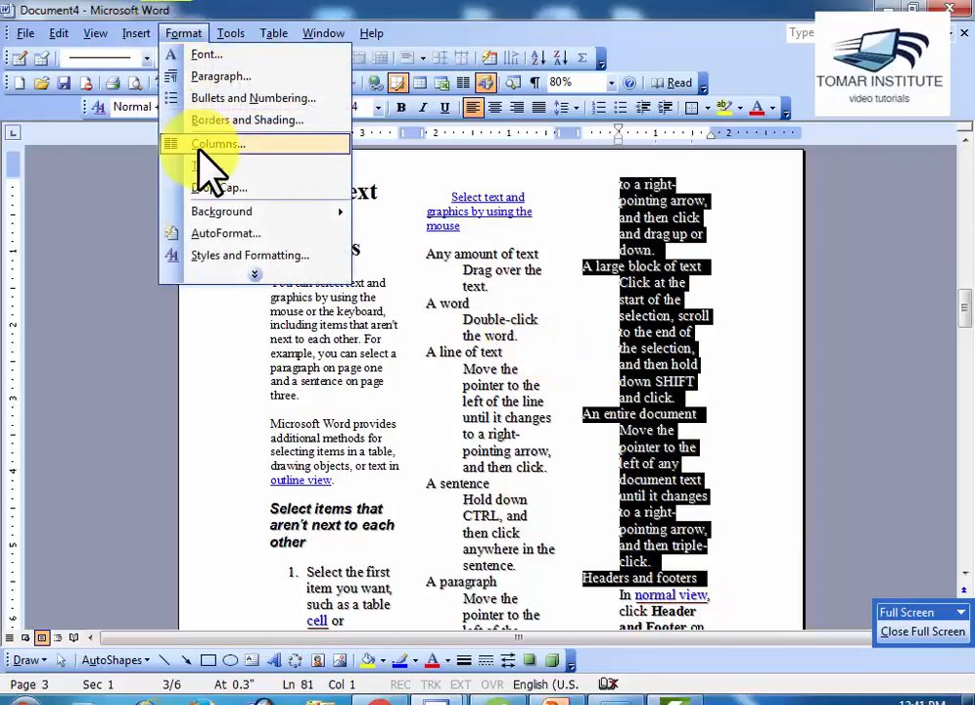
{"action": "left_click", "coordinate": [207, 144]}
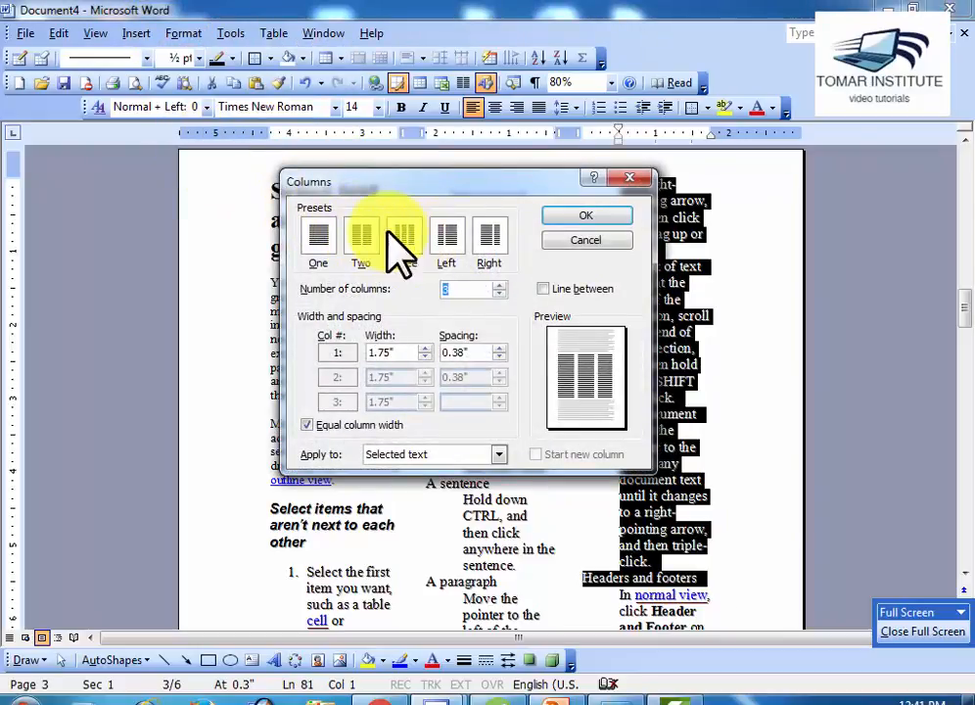
{"action": "left_click", "coordinate": [587, 221]}
- Go to the end of the text on page 6 and place the cursor after the "Select a drawing object by using the" link
{"action": "scroll", "coordinate": [632, 435], "scroll_direction": "down", "scroll_amount": 20}
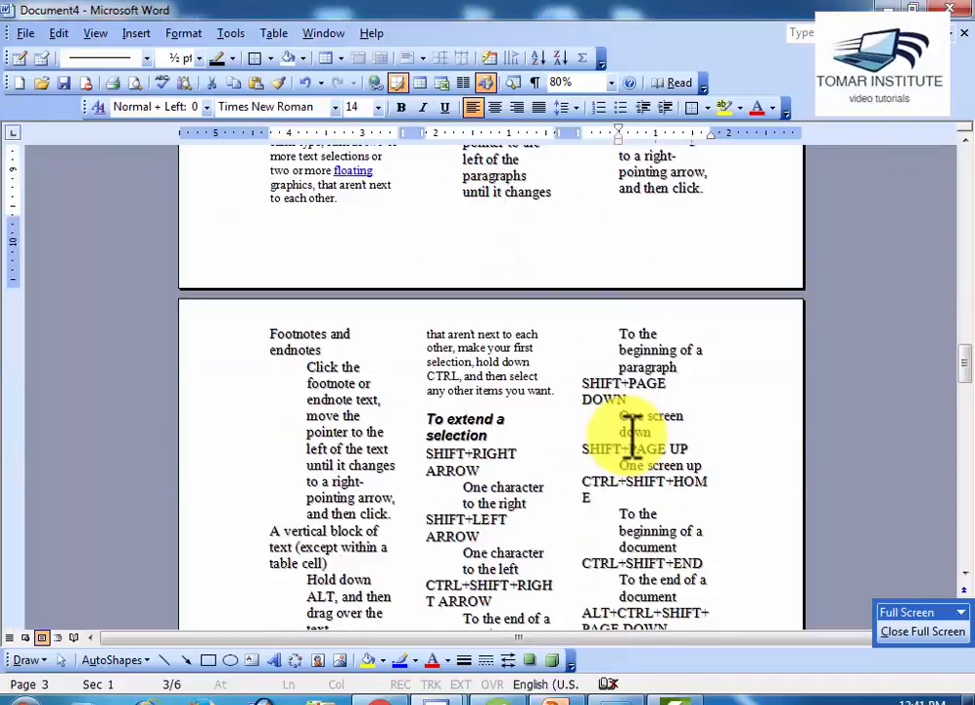
{"action": "scroll", "coordinate": [632, 448], "scroll_direction": "down", "scroll_amount": 12}
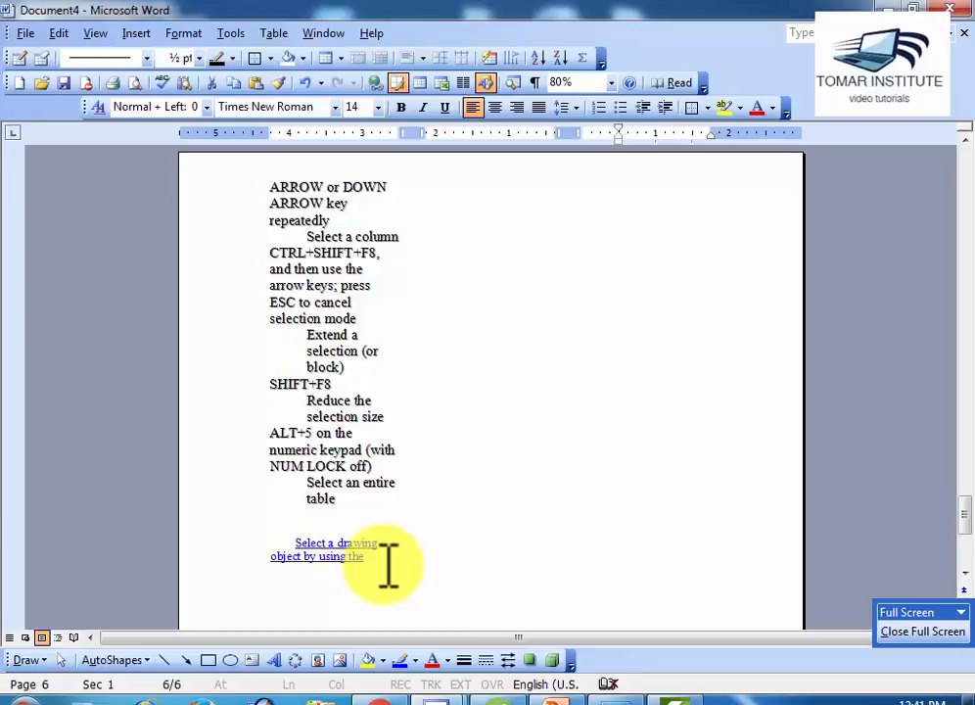
{"action": "left_click", "coordinate": [388, 565]}
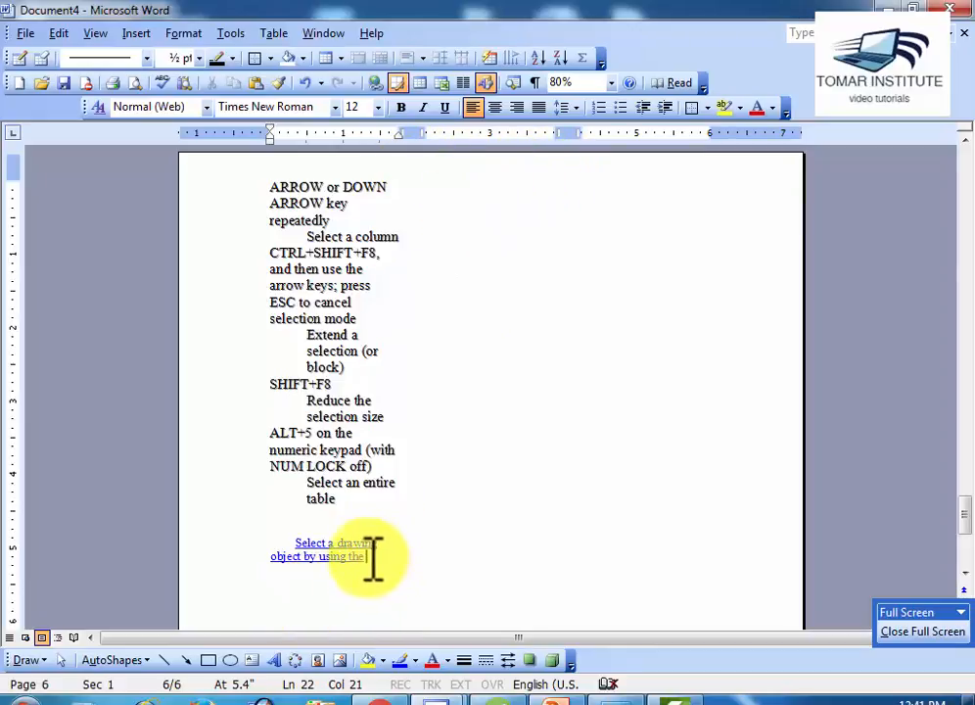
- Insert a column break after the "Select a drawing object by using the" link and fill the start of the second column with random filler text
{"action": "left_click", "coordinate": [136, 32]}
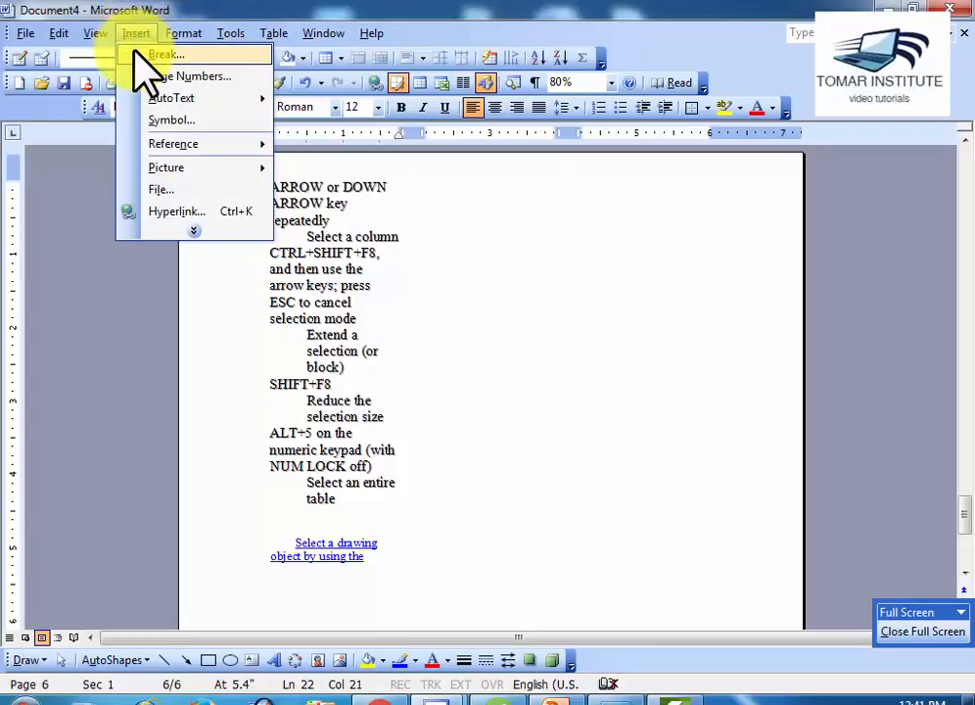
{"action": "left_click", "coordinate": [156, 55]}
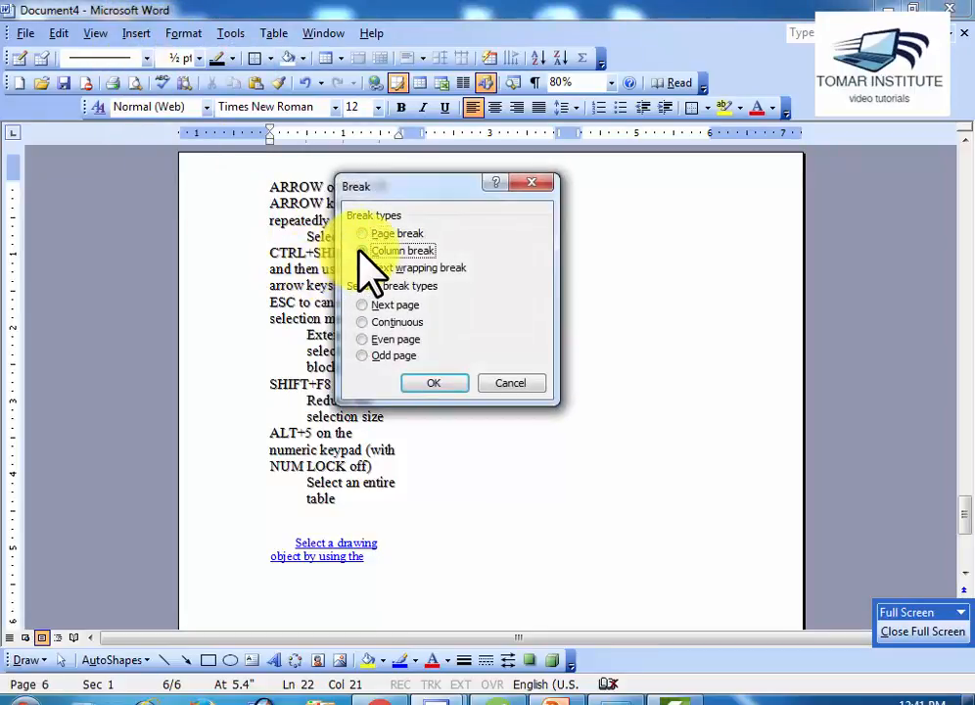
{"action": "left_click", "coordinate": [438, 385]}
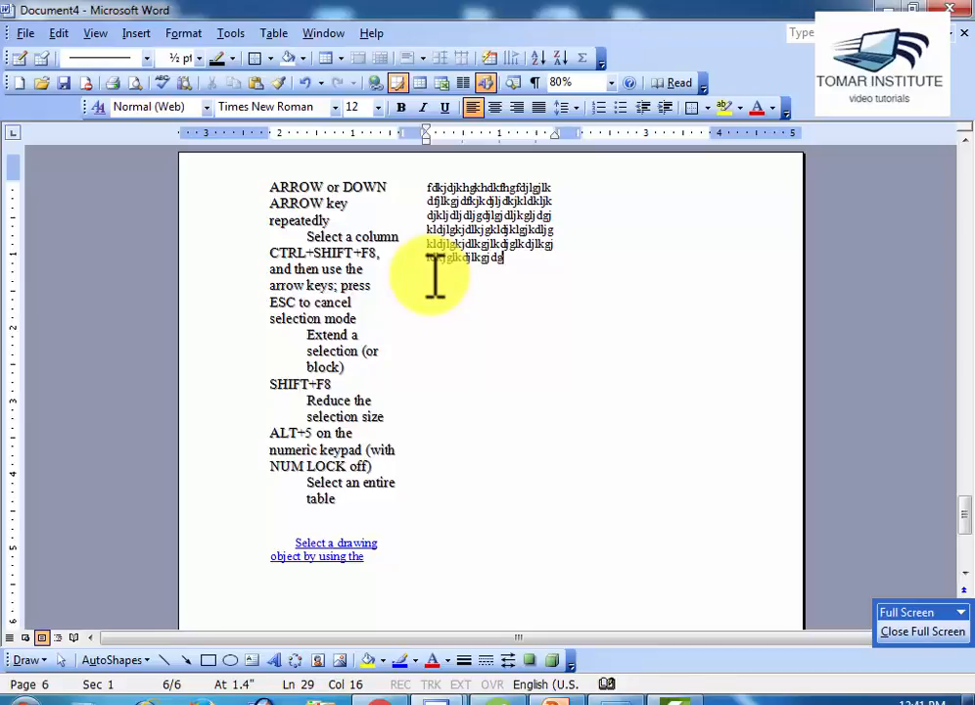
{"action": "type", "text": "dgdgdg"}
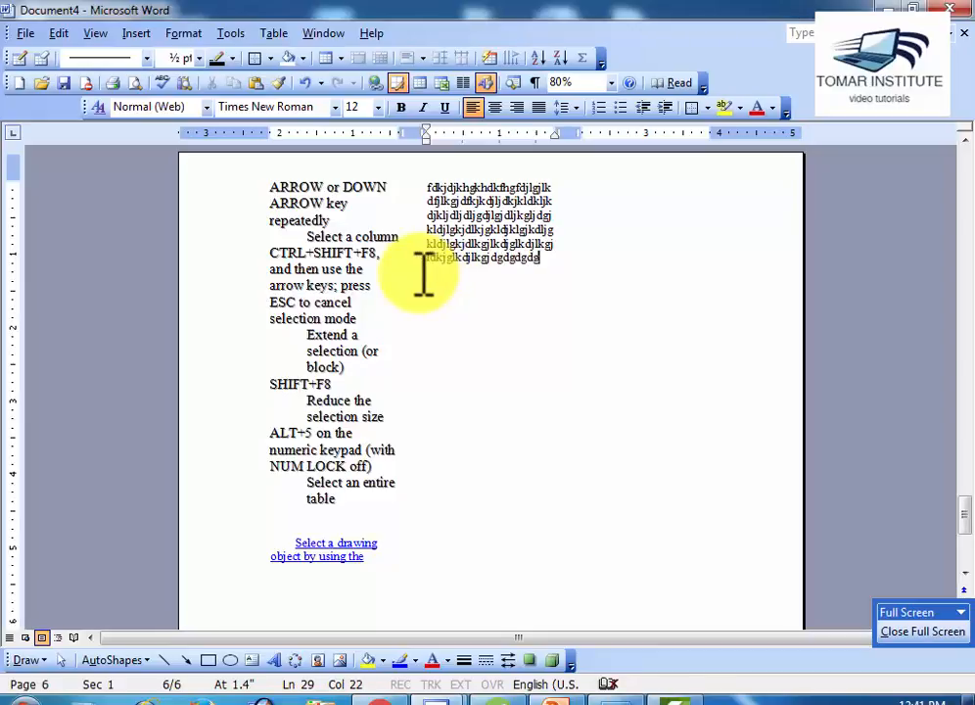
- Add random filler text after "Select an entire table" in the first column and at the end of the second column's text
{"action": "left_click", "coordinate": [359, 499]}
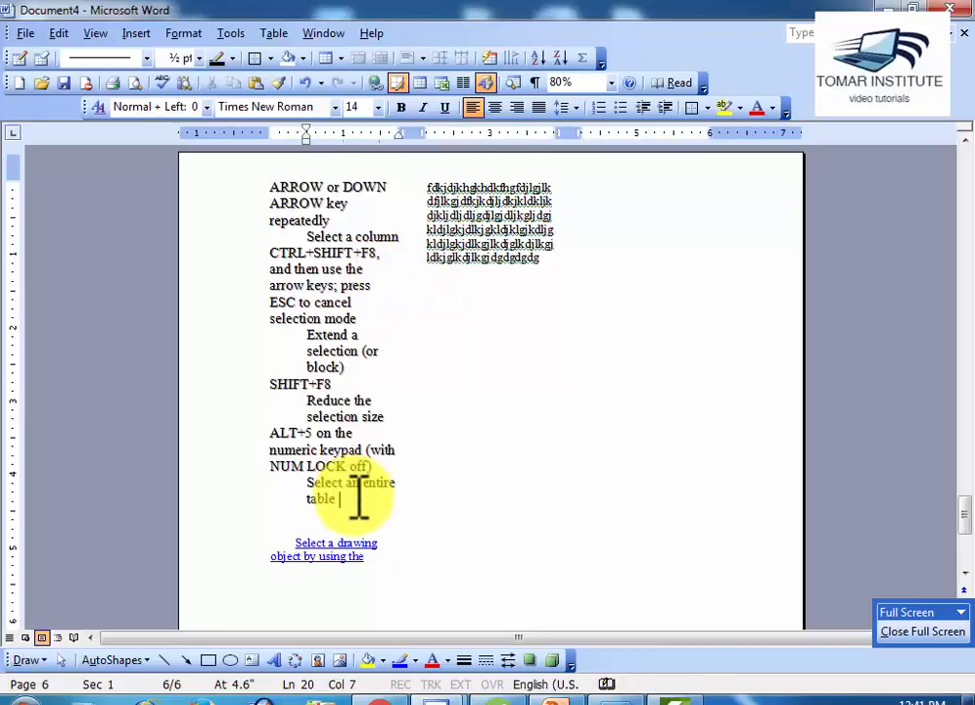
{"action": "type", "text": "fglkdjlkf"}
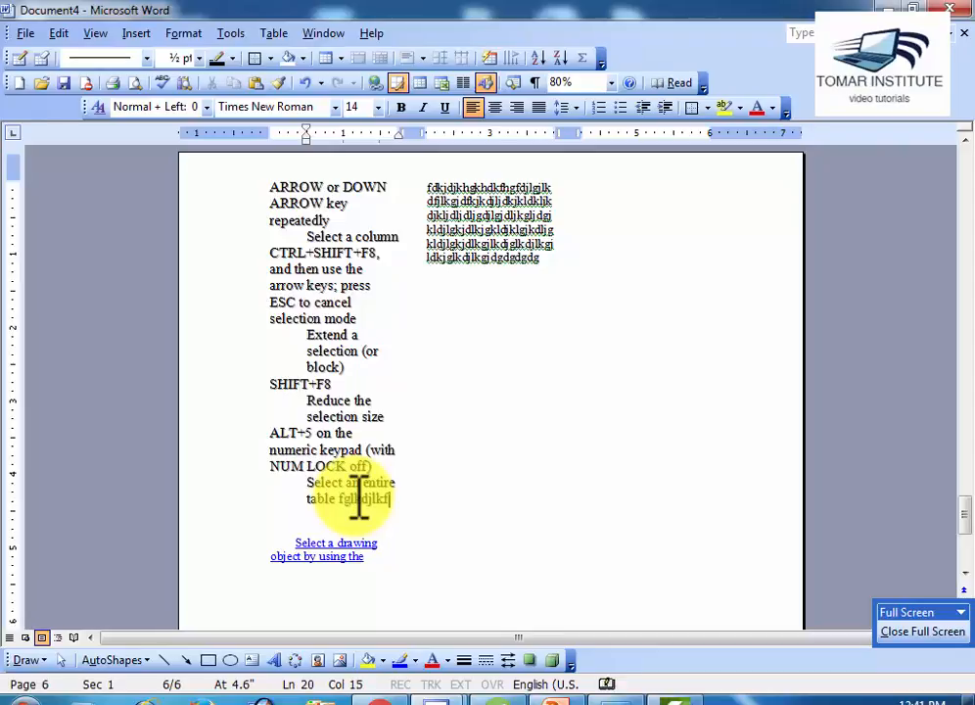
{"action": "type", "text": "dl"}
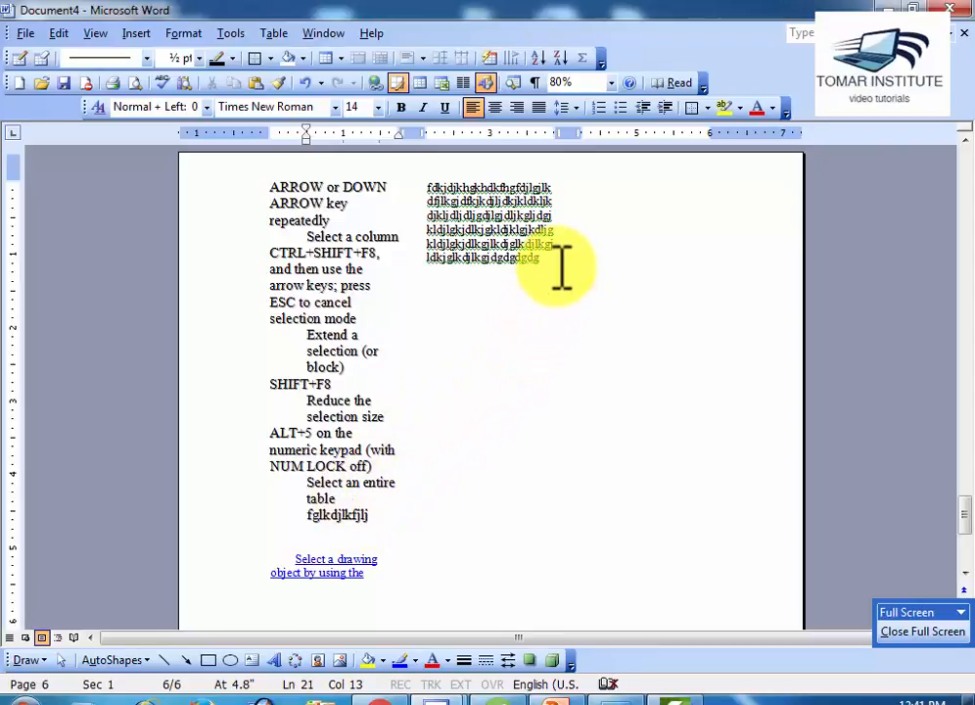
{"action": "left_click", "coordinate": [562, 259]}
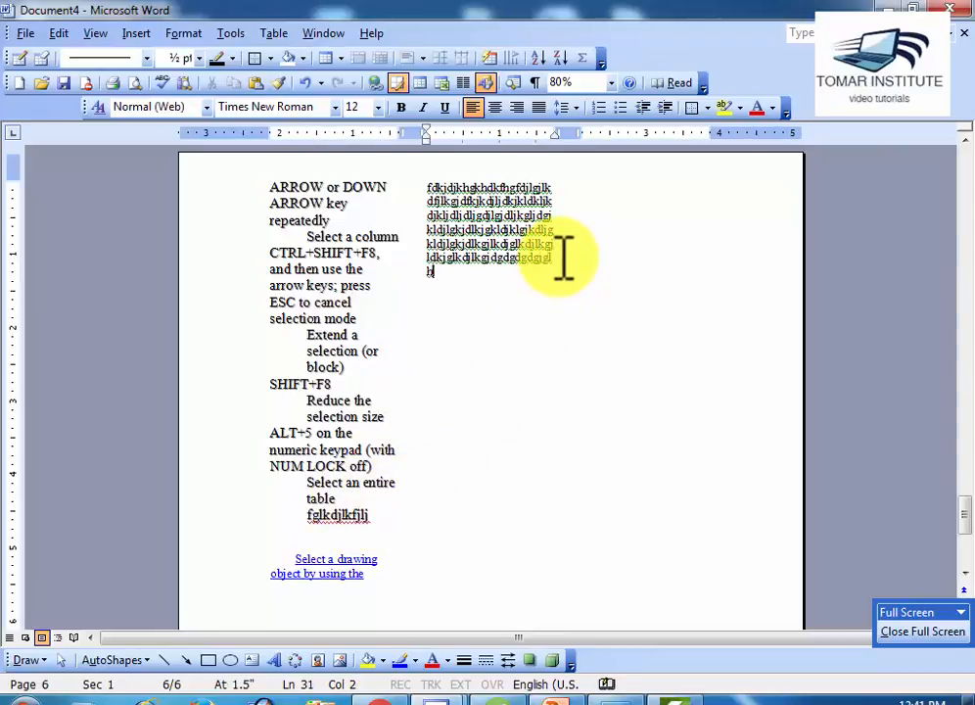
{"action": "type", "text": "hjljhf;kh;fk;hgkfghk;fk;g"}
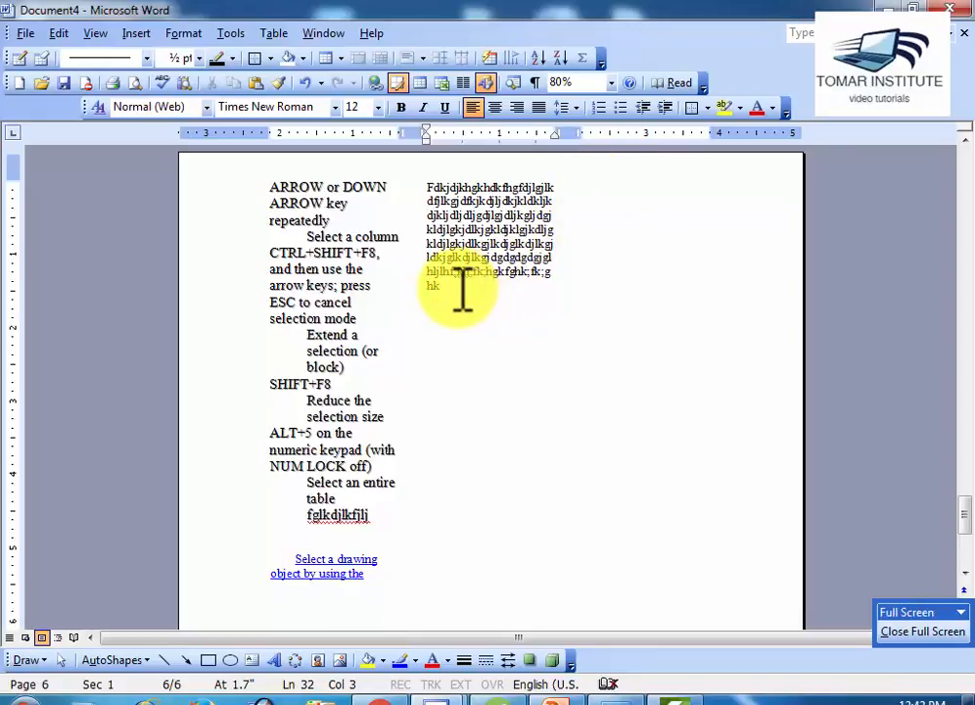
- Insert a column break after the second column's text and enter random filler text in the third column
{"action": "left_click", "coordinate": [142, 37]}
{"action": "left_click", "coordinate": [165, 55]}
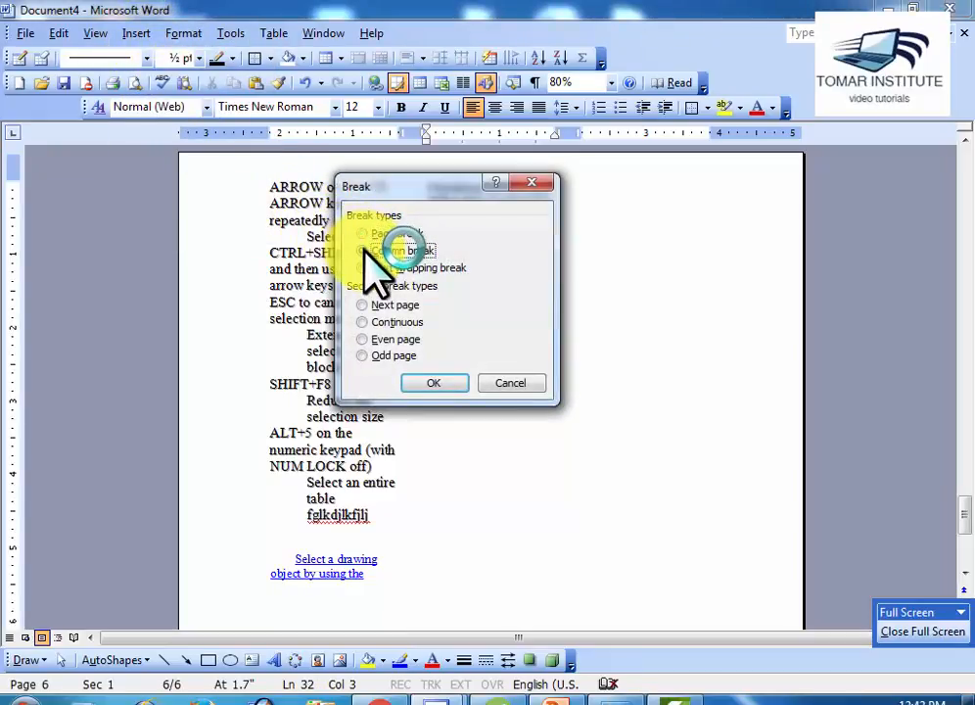
{"action": "left_click", "coordinate": [430, 385]}
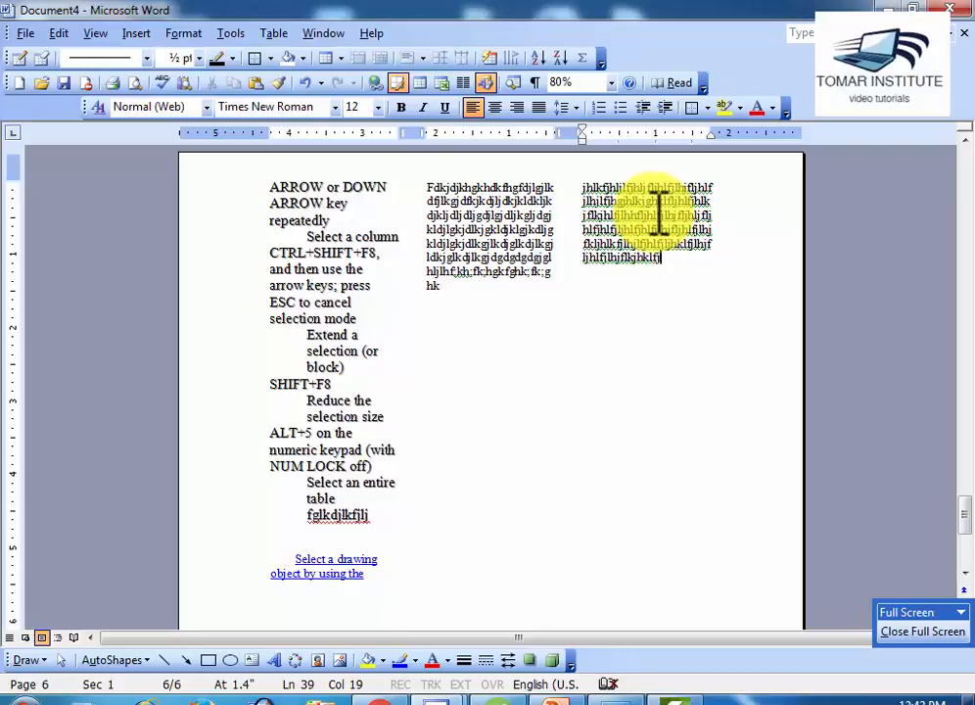
- Review the available break types from the end of the first column's link, cancel without inserting one, and look back over the three-column pages
{"action": "left_click", "coordinate": [407, 577]}
{"action": "left_click", "coordinate": [136, 32]}
{"action": "left_click", "coordinate": [147, 55]}
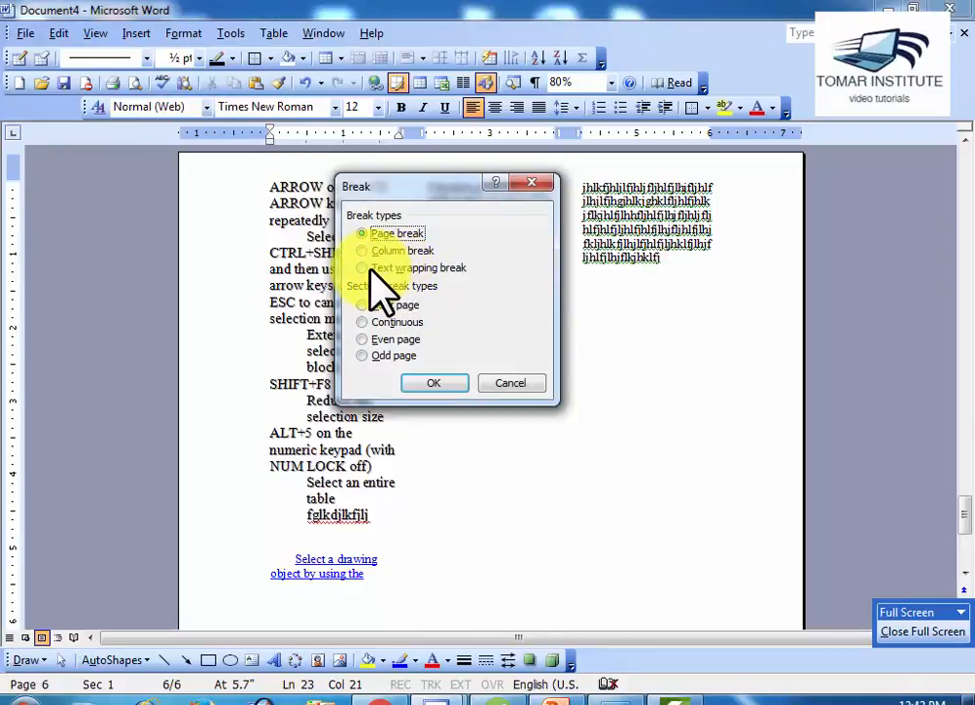
{"action": "left_click", "coordinate": [510, 384]}
{"action": "scroll", "coordinate": [502, 382], "scroll_direction": "down", "scroll_amount": 3}
{"action": "scroll", "coordinate": [502, 382], "scroll_direction": "up", "scroll_amount": 20}
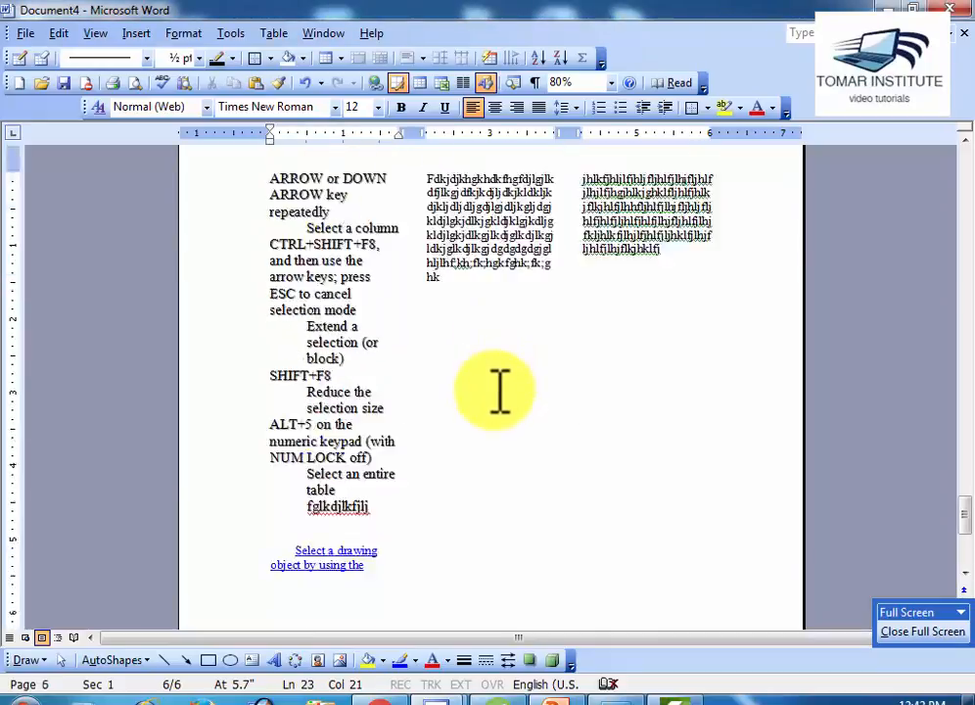
{"action": "scroll", "coordinate": [499, 386], "scroll_direction": "up", "scroll_amount": 3}
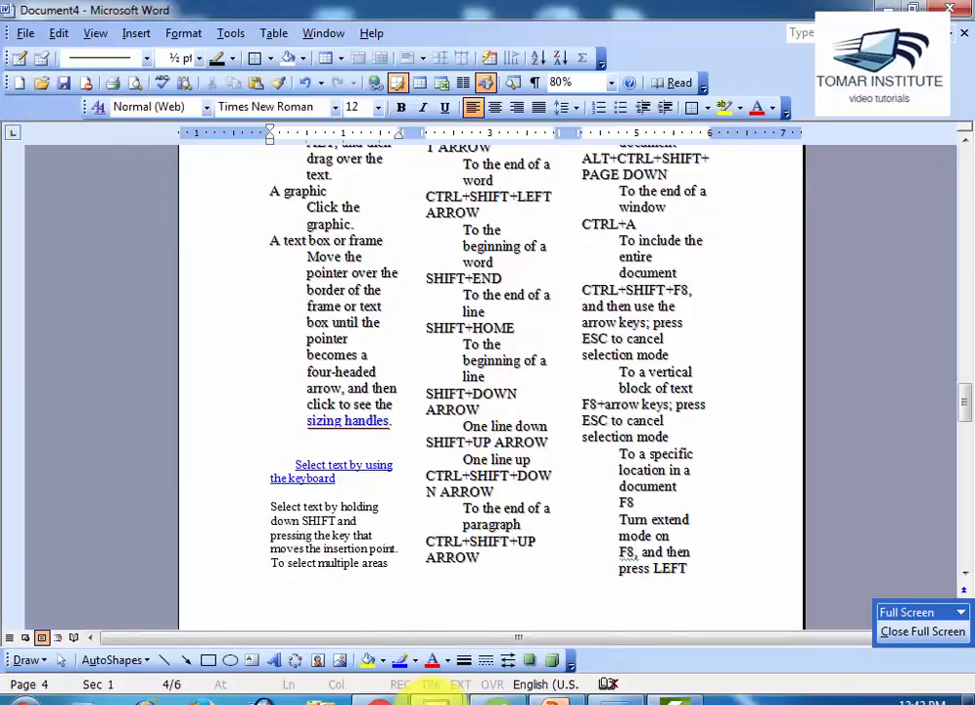
- Switch to Document3 and enlarge the view of its first page to 93%
{"action": "mouse_move", "coordinate": [433, 693]}
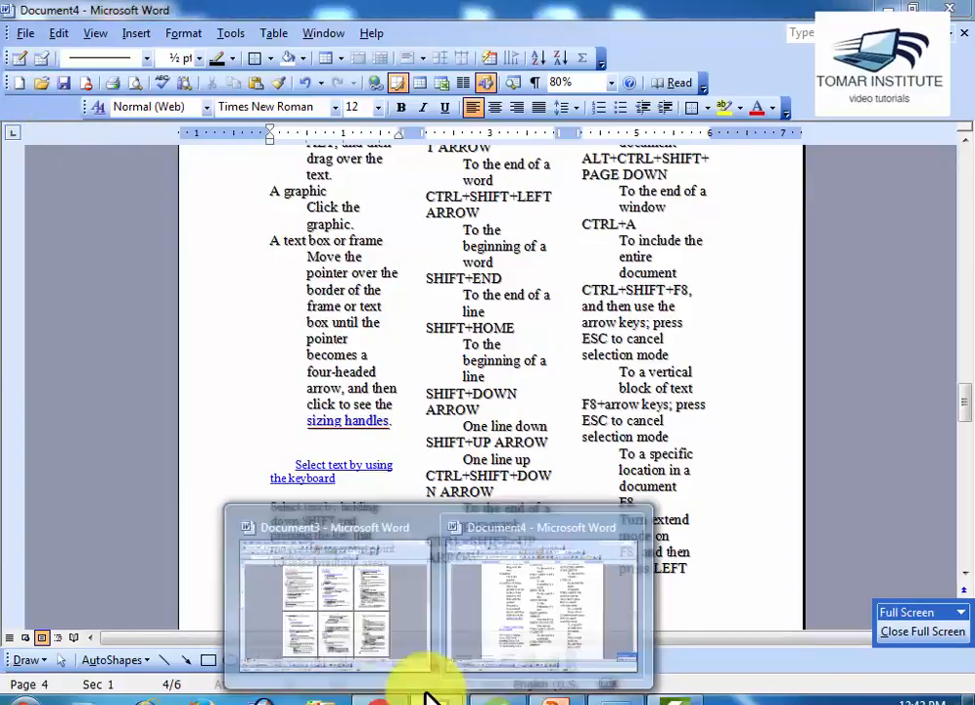
{"action": "left_click", "coordinate": [359, 598]}
{"action": "scroll", "coordinate": [486, 456], "scroll_direction": "up", "scroll_amount": 7}
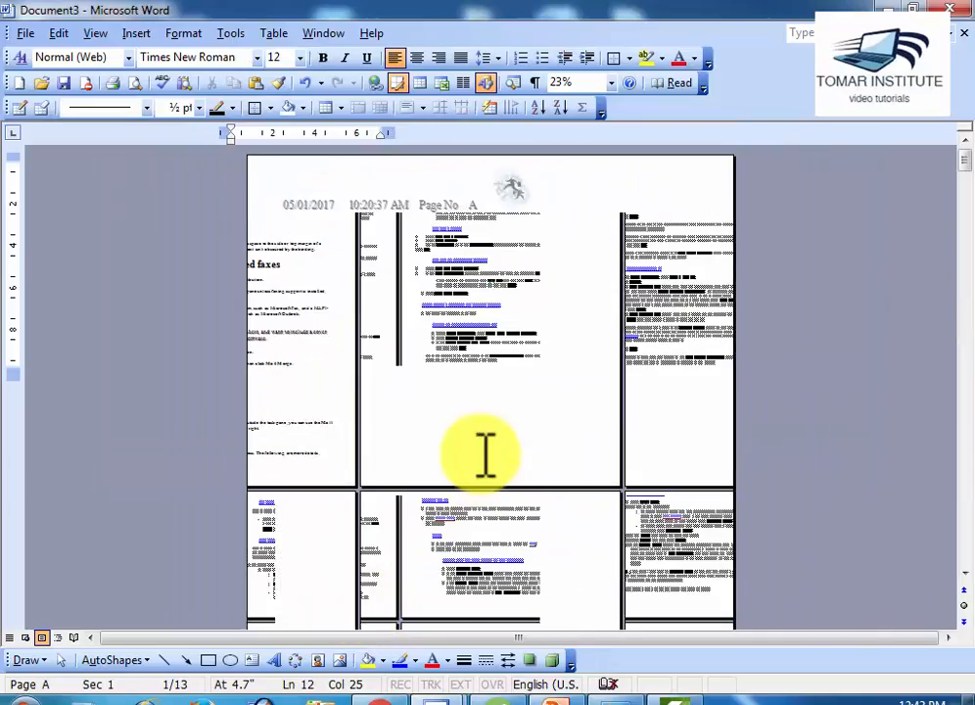
{"action": "scroll", "coordinate": [486, 452], "scroll_direction": "down", "scroll_amount": 1}
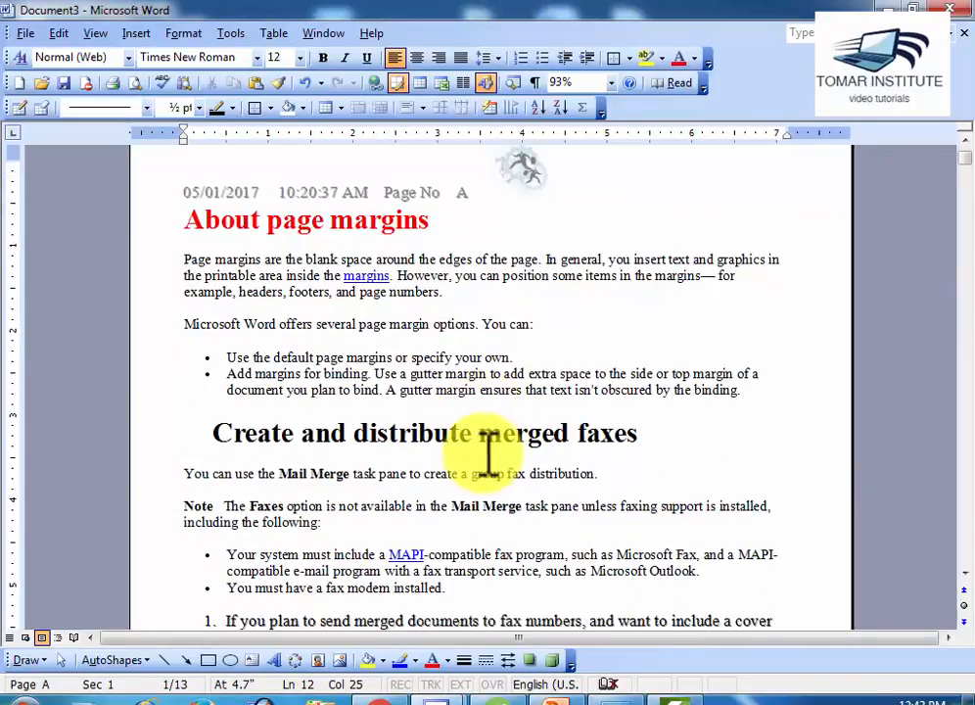
- Highlight the "Page margins are" paragraph, the margin options bullets and the "Note" paragraph in turn to examine how their lines wrap
{"action": "left_click_drag", "start_coordinate": [444, 294], "coordinate": [186, 260]}
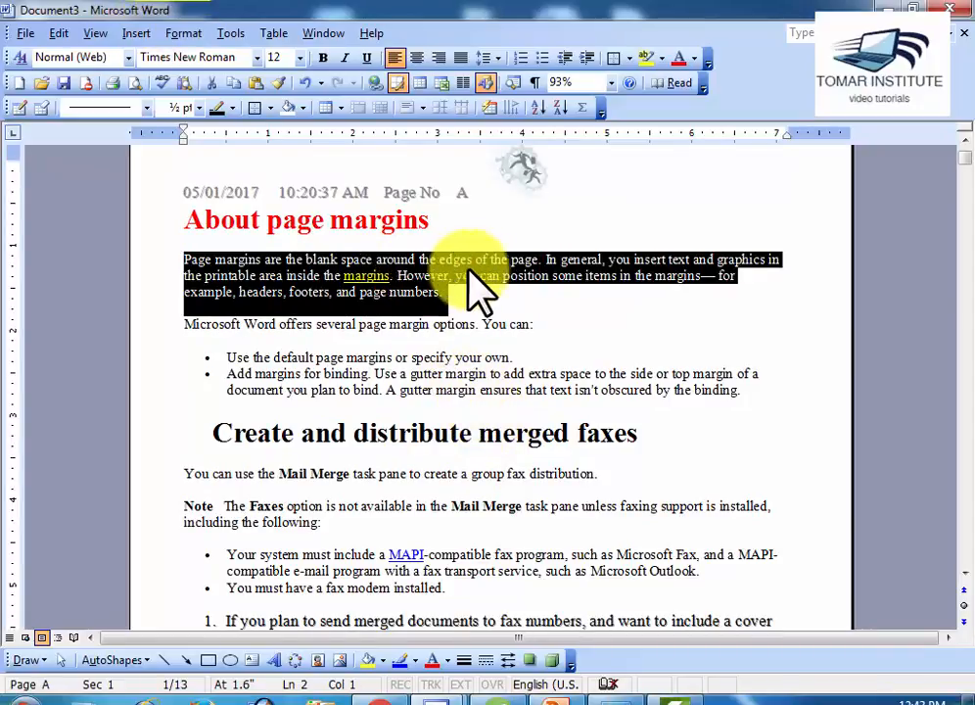
{"action": "scroll", "coordinate": [538, 402], "scroll_direction": "down", "scroll_amount": 2}
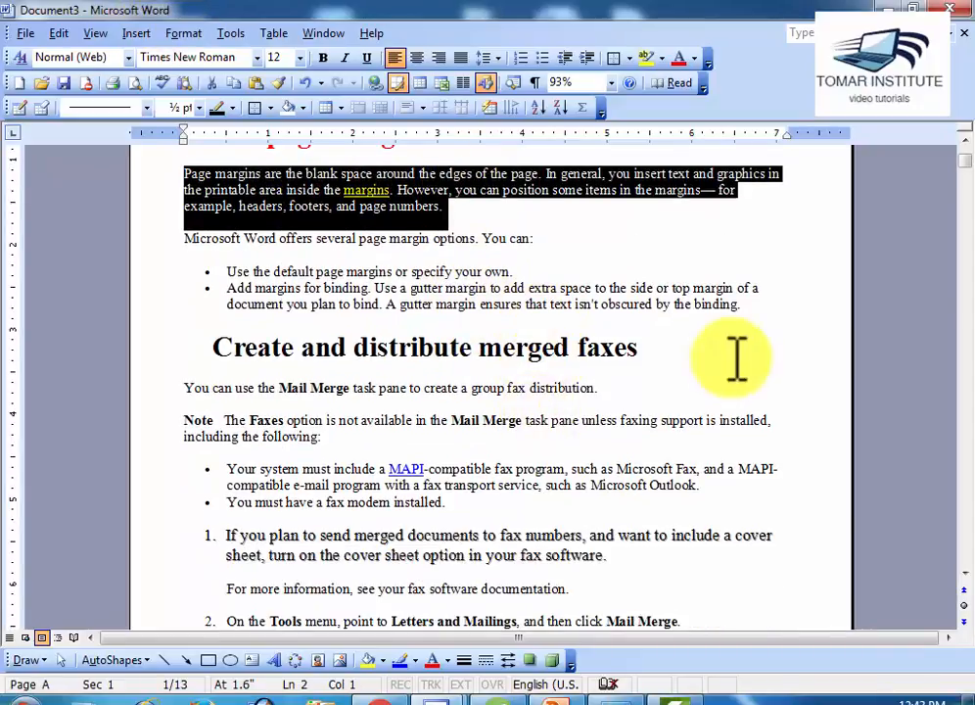
{"action": "left_click_drag", "start_coordinate": [745, 304], "coordinate": [238, 266]}
{"action": "scroll", "coordinate": [427, 426], "scroll_direction": "down", "scroll_amount": 3}
{"action": "left_click", "coordinate": [322, 310]}
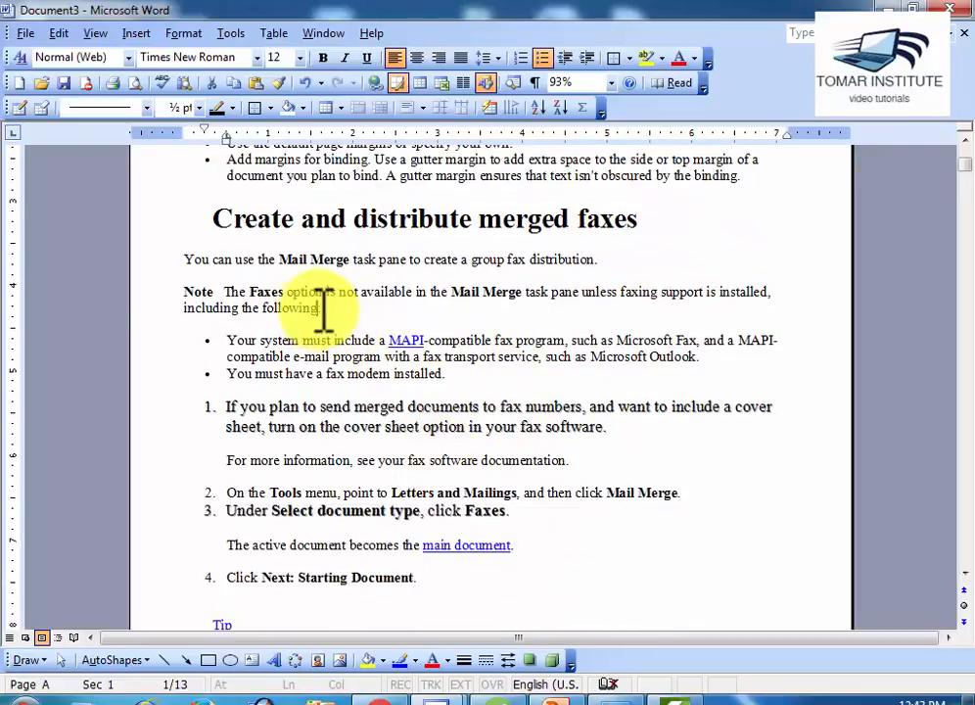
{"action": "triple_click", "coordinate": [276, 313]}
{"action": "scroll", "coordinate": [495, 331], "scroll_direction": "up", "scroll_amount": 6}
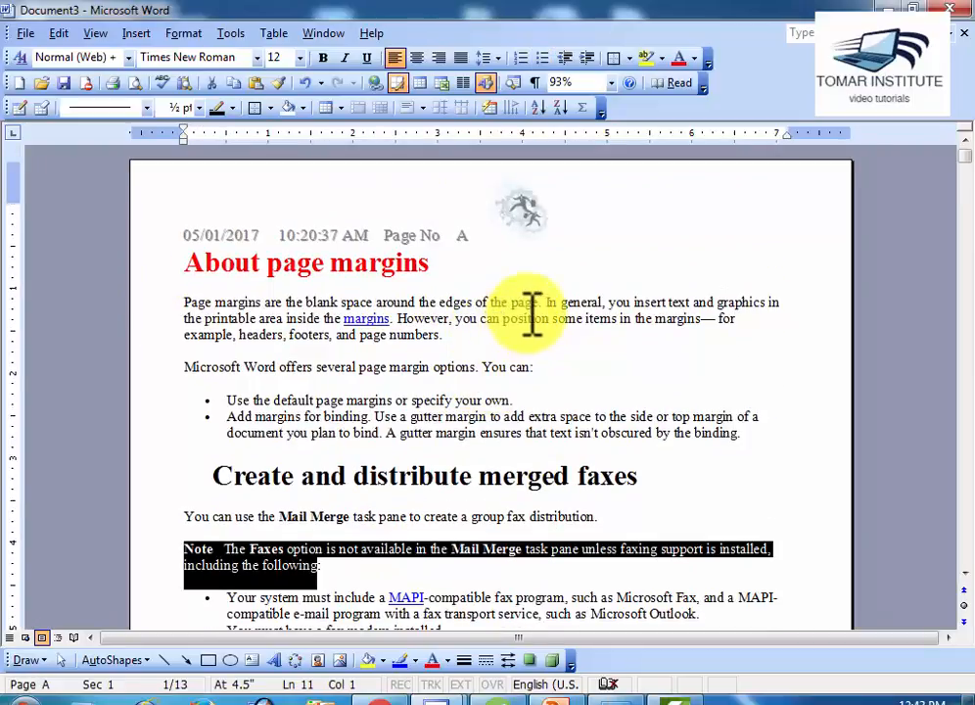
- Insert a text wrapping break after "edges of the page." in the first paragraph and highlight the text that follows it
{"action": "left_click", "coordinate": [543, 302]}
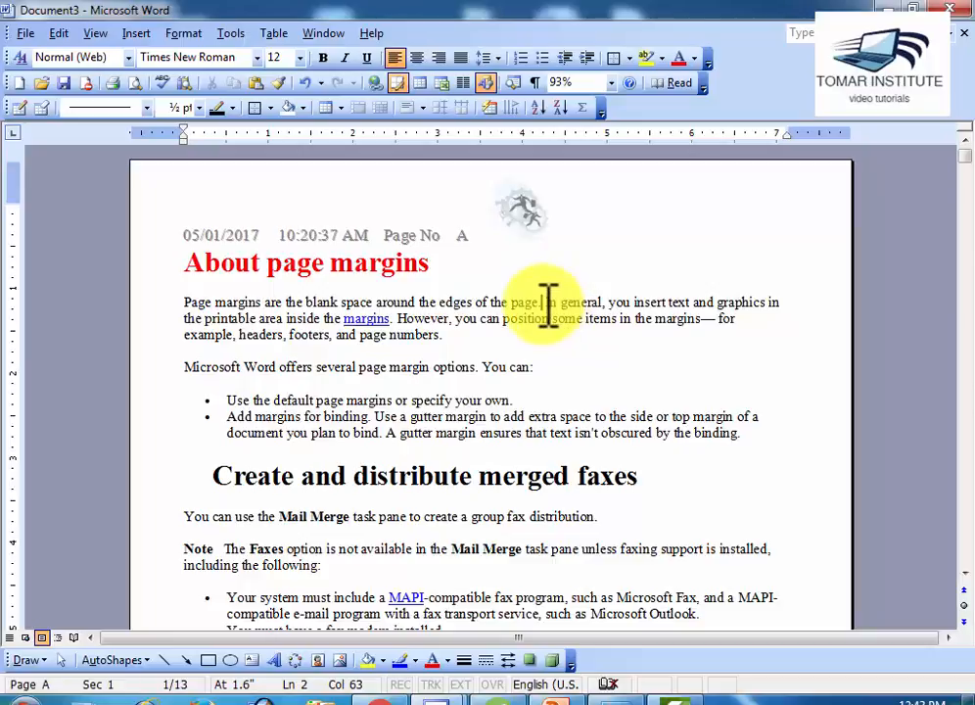
{"action": "left_click", "coordinate": [136, 35]}
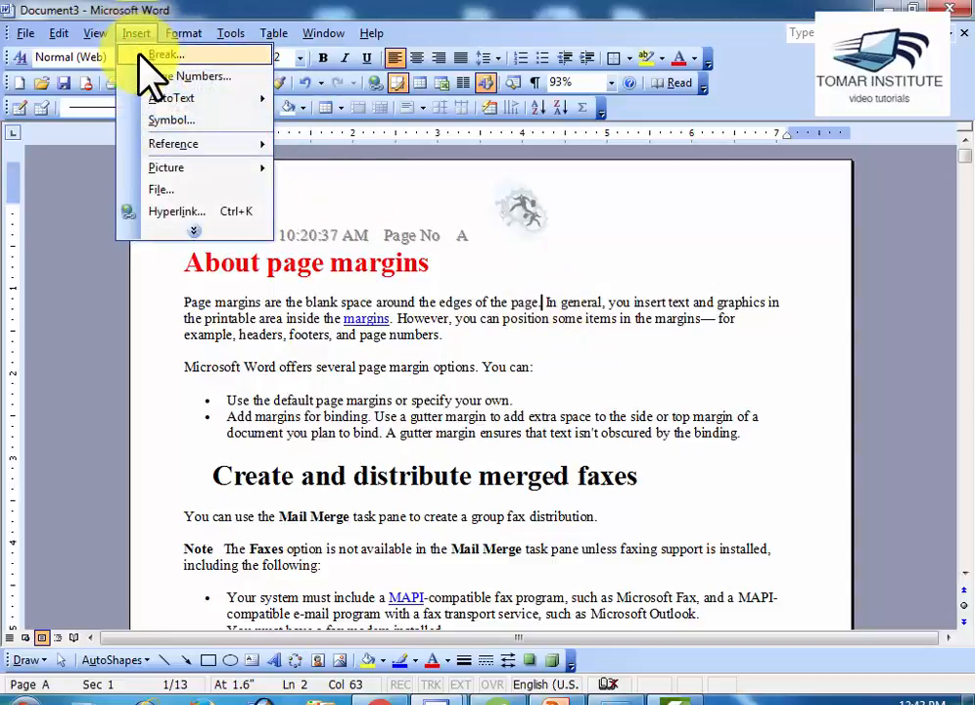
{"action": "left_click", "coordinate": [161, 55]}
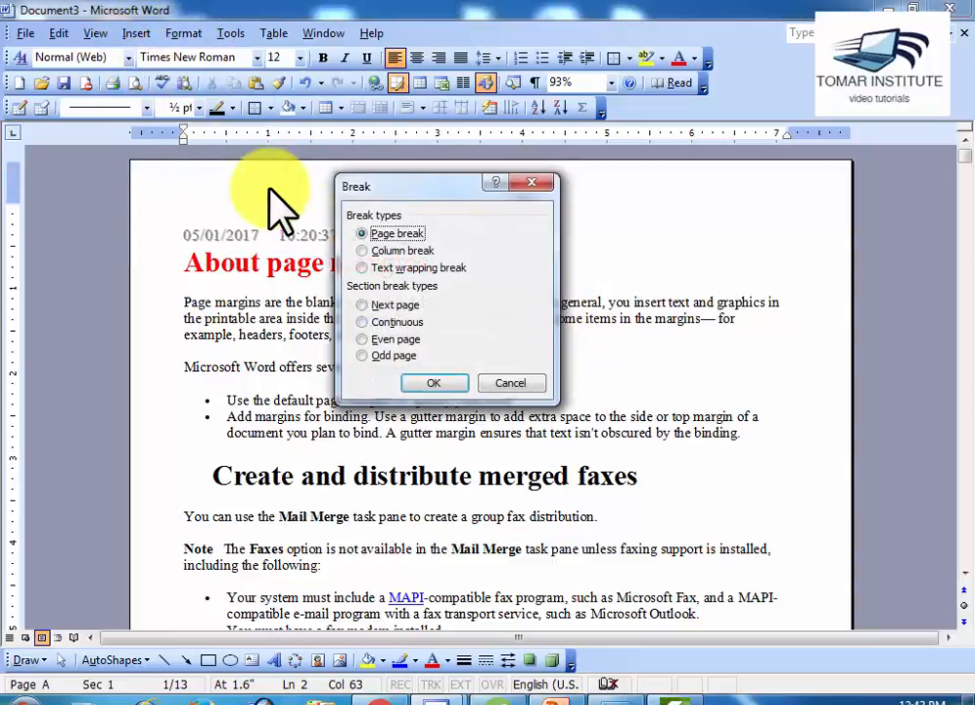
{"action": "left_click", "coordinate": [433, 383]}
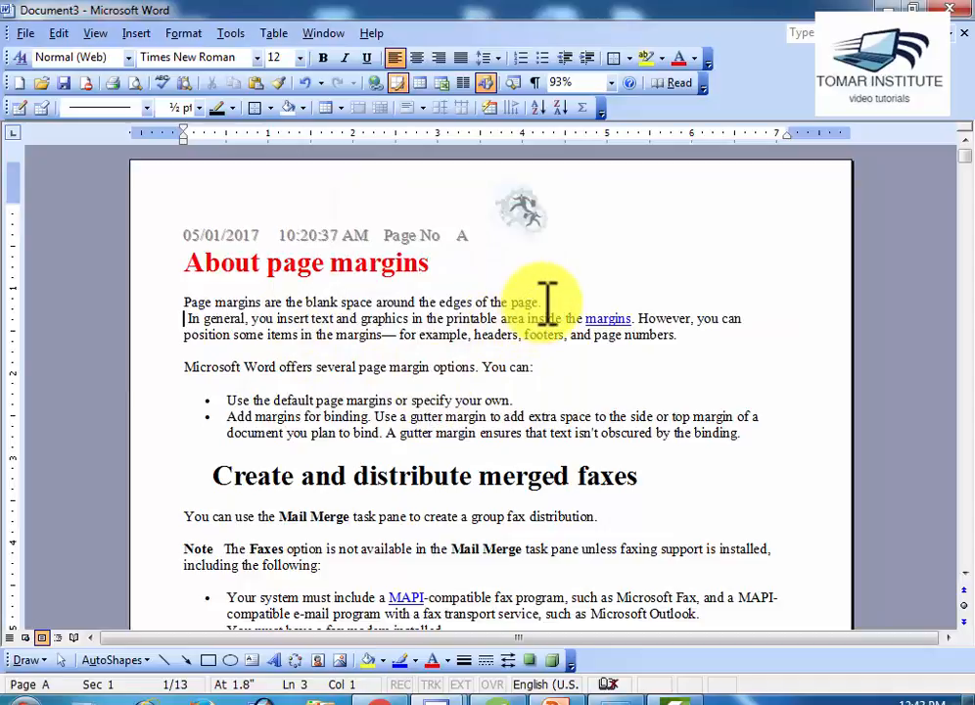
{"action": "left_click_drag", "start_coordinate": [546, 301], "coordinate": [698, 372]}
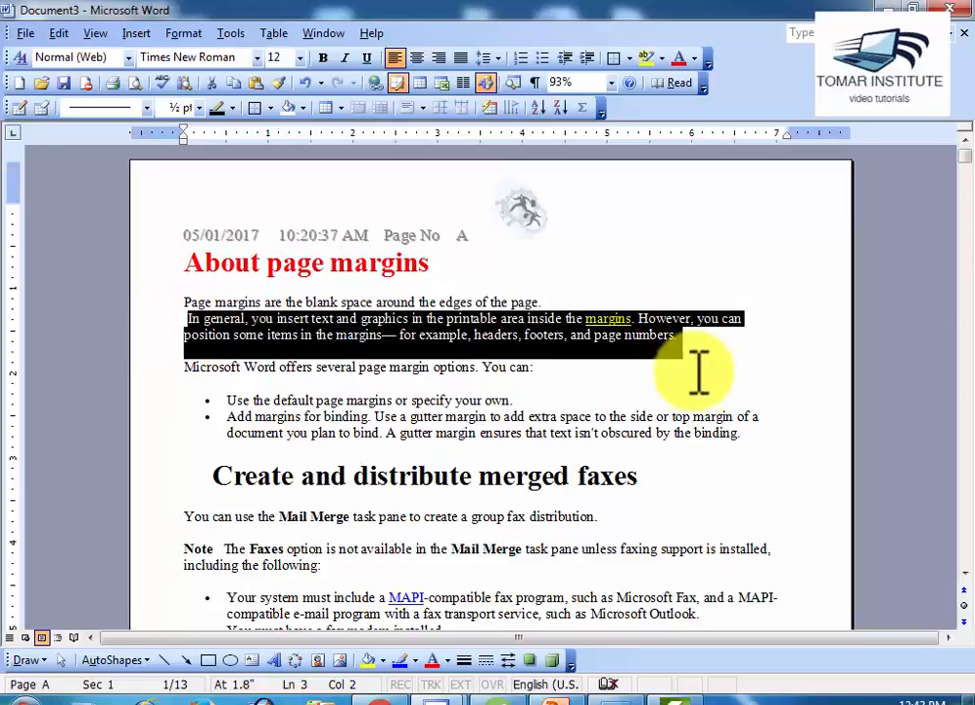
{"action": "left_click", "coordinate": [457, 477]}
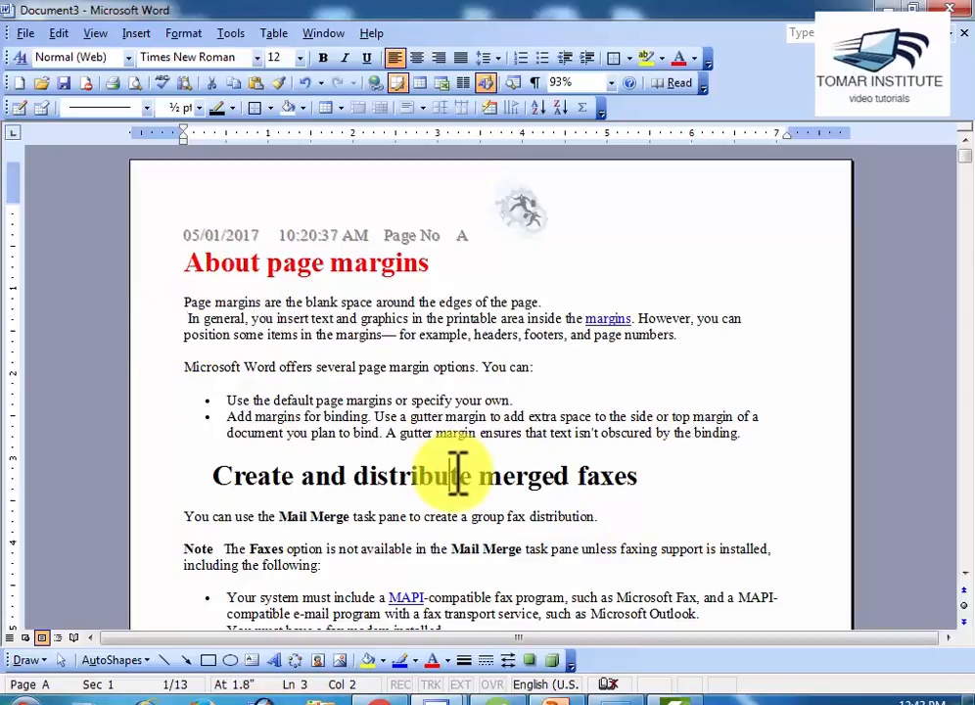
- Insert a text wrapping break after "MAPI-compatible" in the first bullet under the "Note" paragraph
{"action": "scroll", "coordinate": [555, 533], "scroll_direction": "down", "scroll_amount": 3}
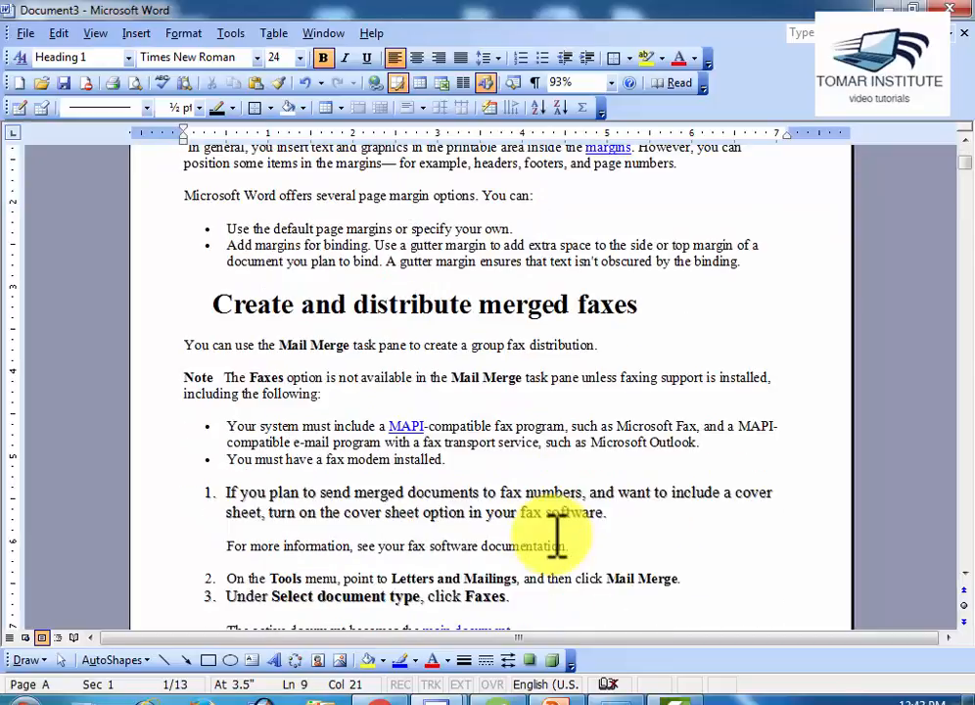
{"action": "left_click", "coordinate": [508, 426]}
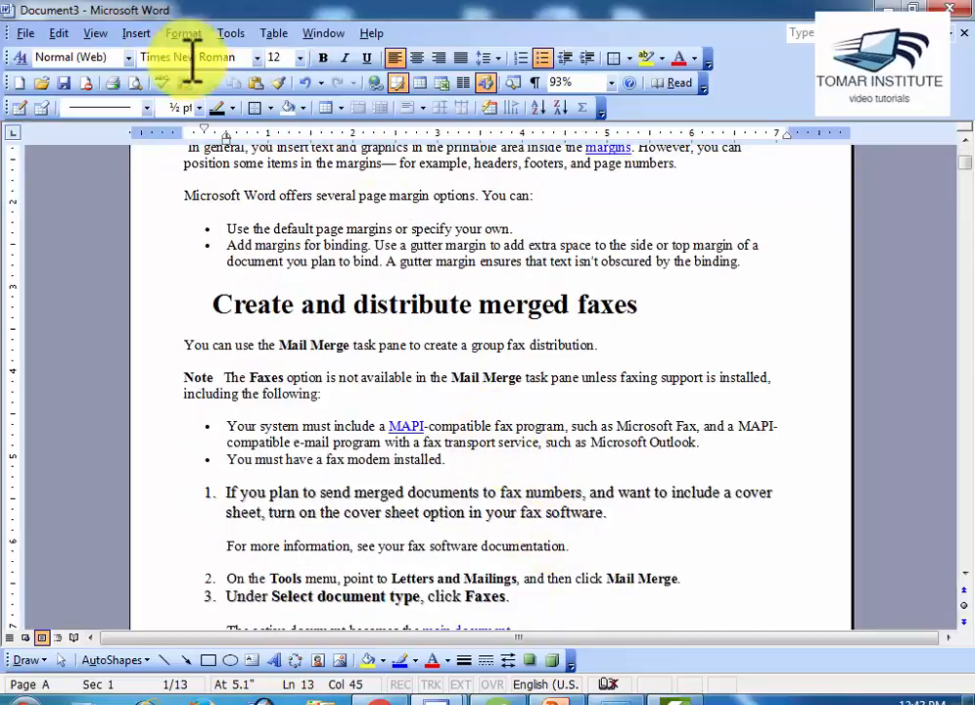
{"action": "left_click", "coordinate": [136, 32]}
{"action": "left_click", "coordinate": [137, 57]}
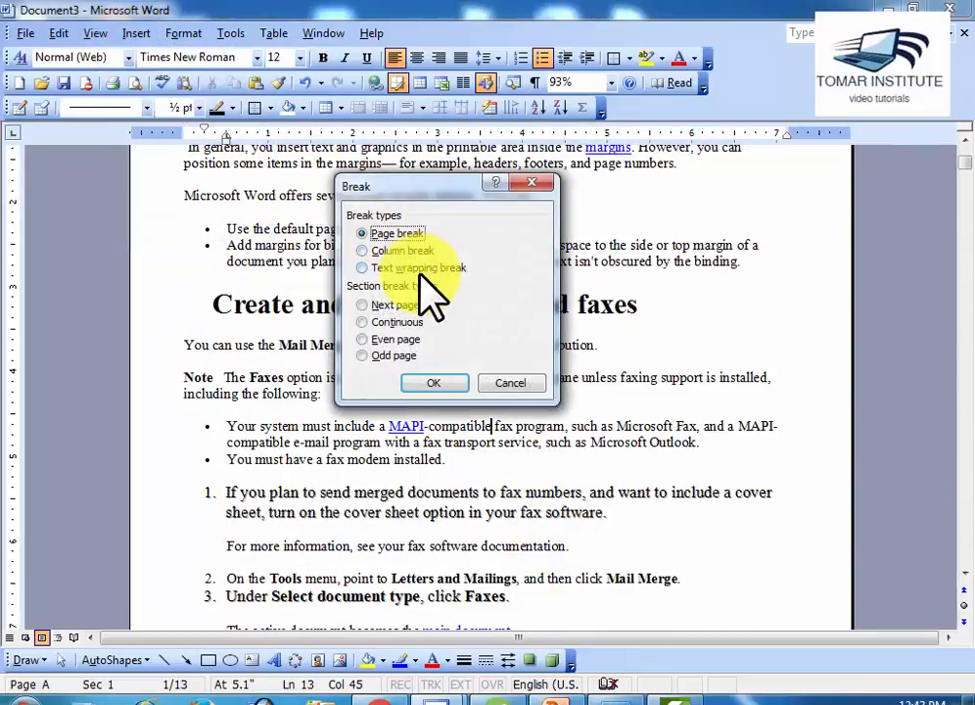
{"action": "left_click", "coordinate": [434, 383]}
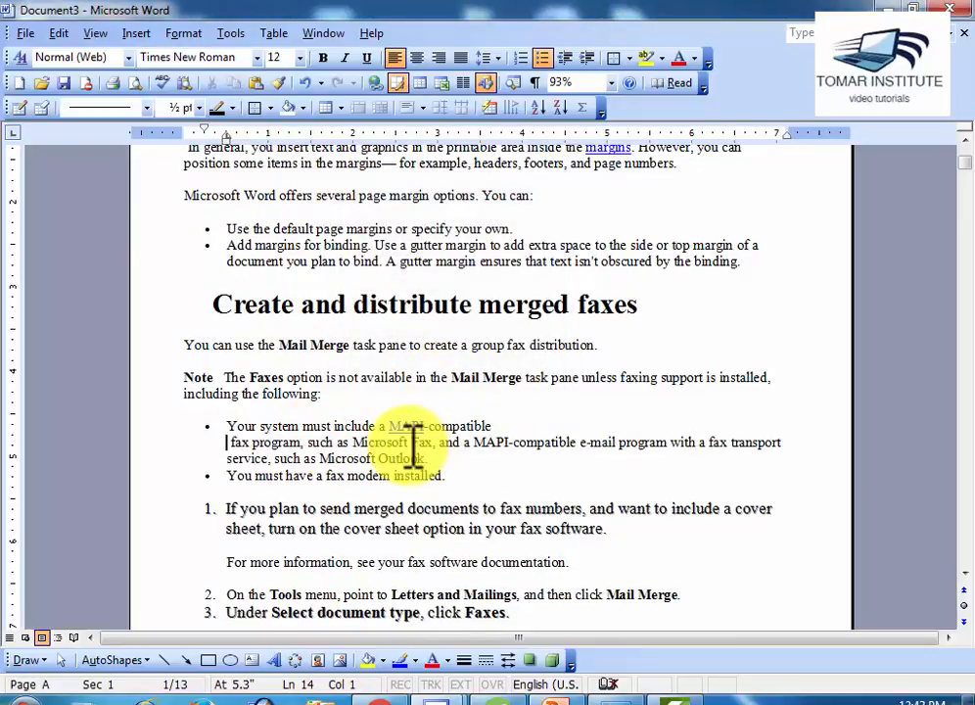
- Insert a Next page section break before "fax program" in the first bullet under the "Note" paragraph and view the following page
{"action": "left_click", "coordinate": [134, 35]}
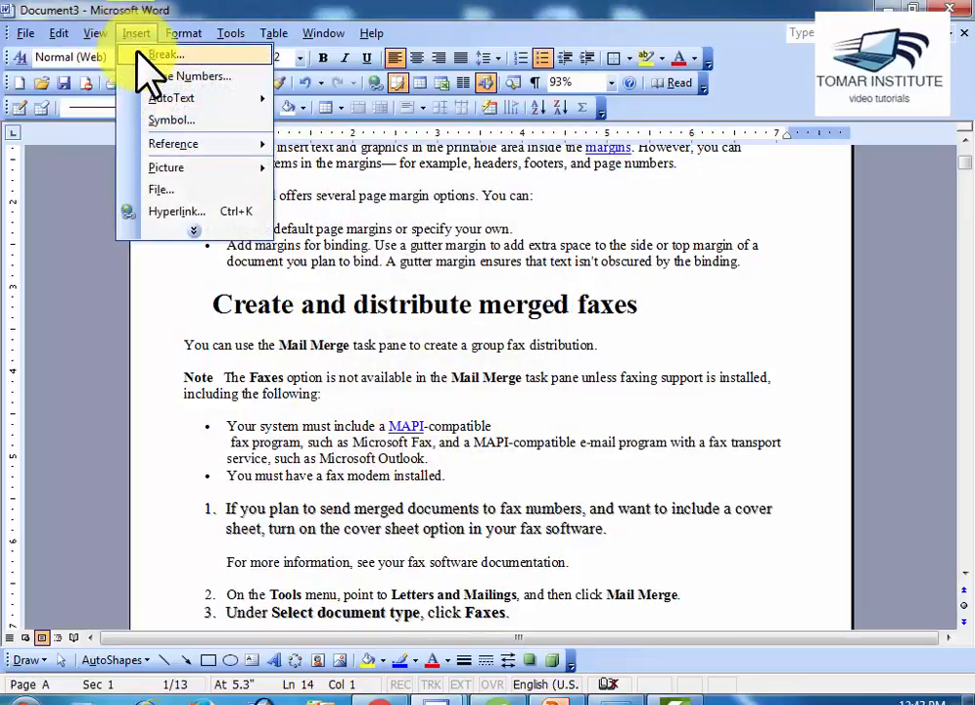
{"action": "left_click", "coordinate": [146, 54]}
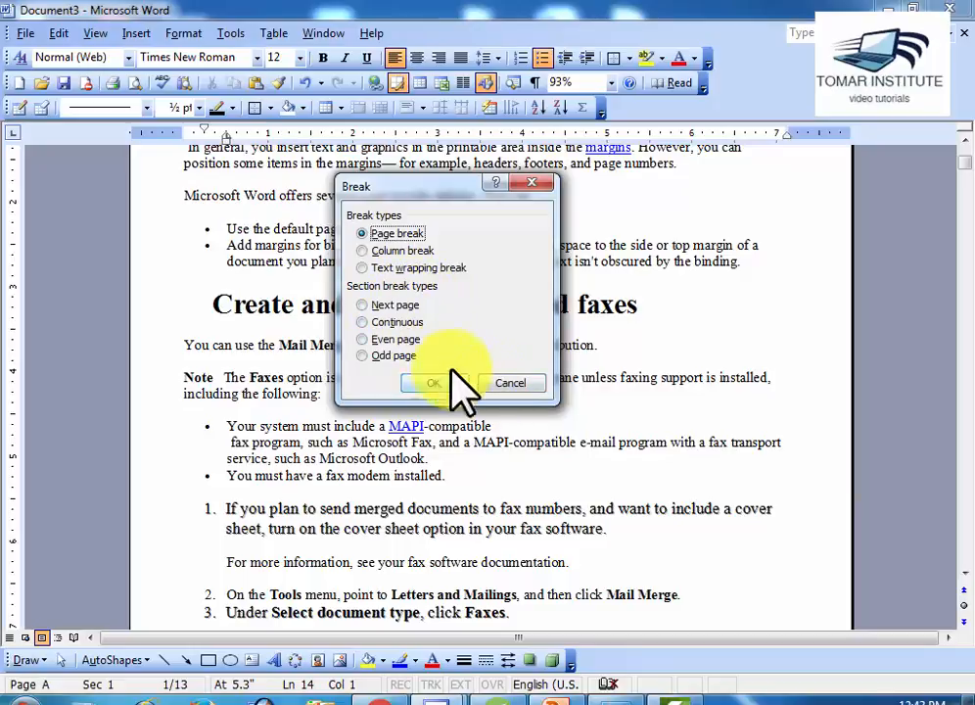
{"action": "left_click", "coordinate": [376, 307]}
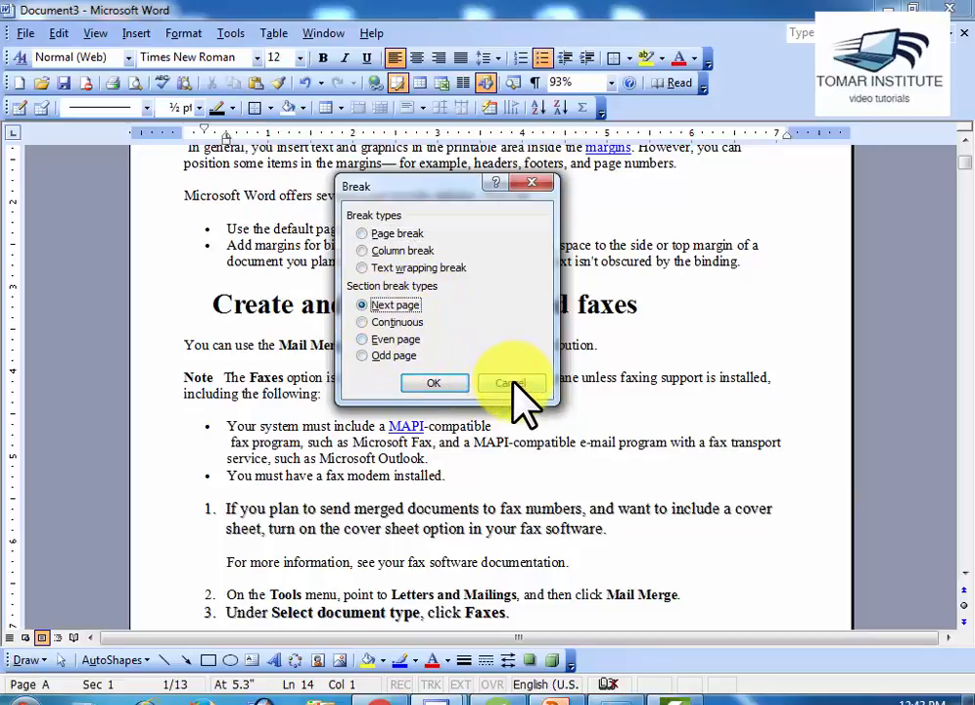
{"action": "left_click", "coordinate": [447, 386]}
{"action": "scroll", "coordinate": [450, 389], "scroll_direction": "down", "scroll_amount": 8}
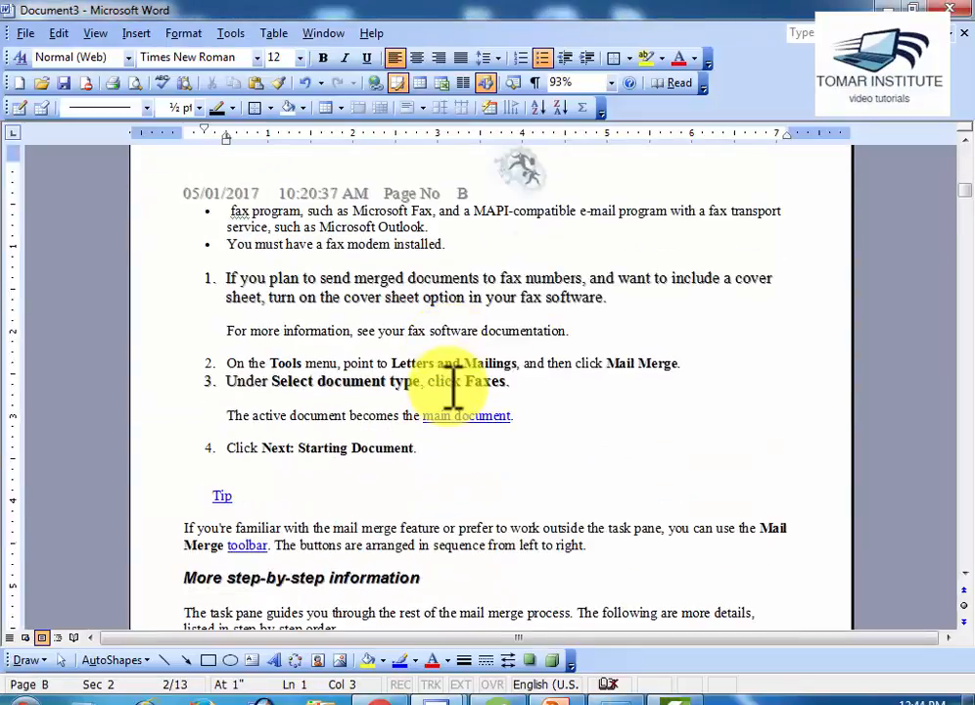
- Compare the pages before and after the Next page section break, and review the section break types without inserting one
{"action": "scroll", "coordinate": [453, 388], "scroll_direction": "up", "scroll_amount": 20}
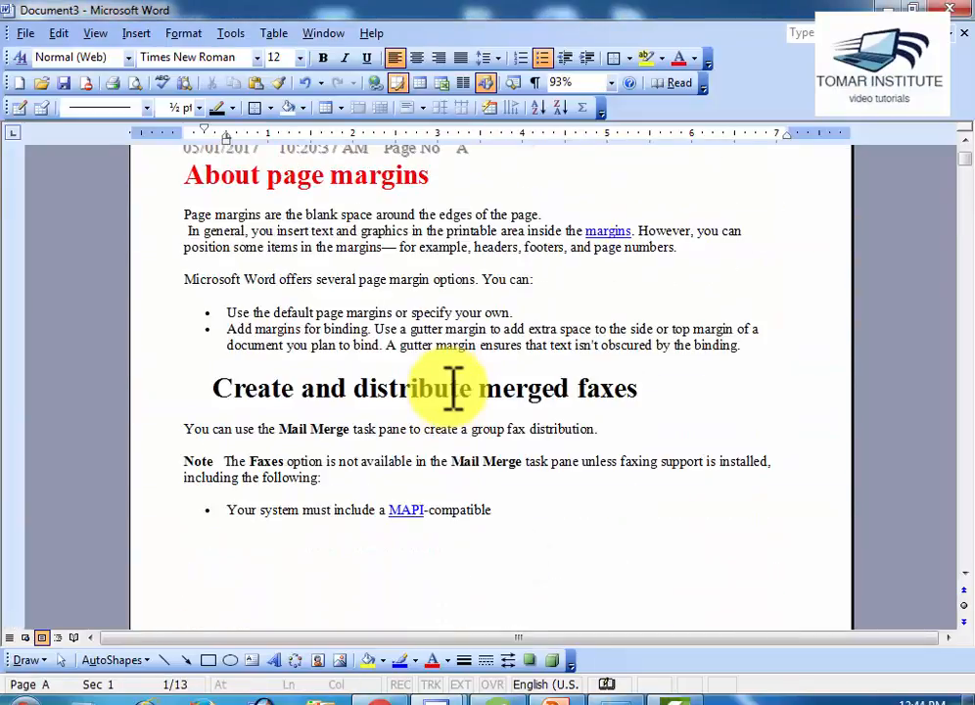
{"action": "scroll", "coordinate": [454, 388], "scroll_direction": "down", "scroll_amount": 20}
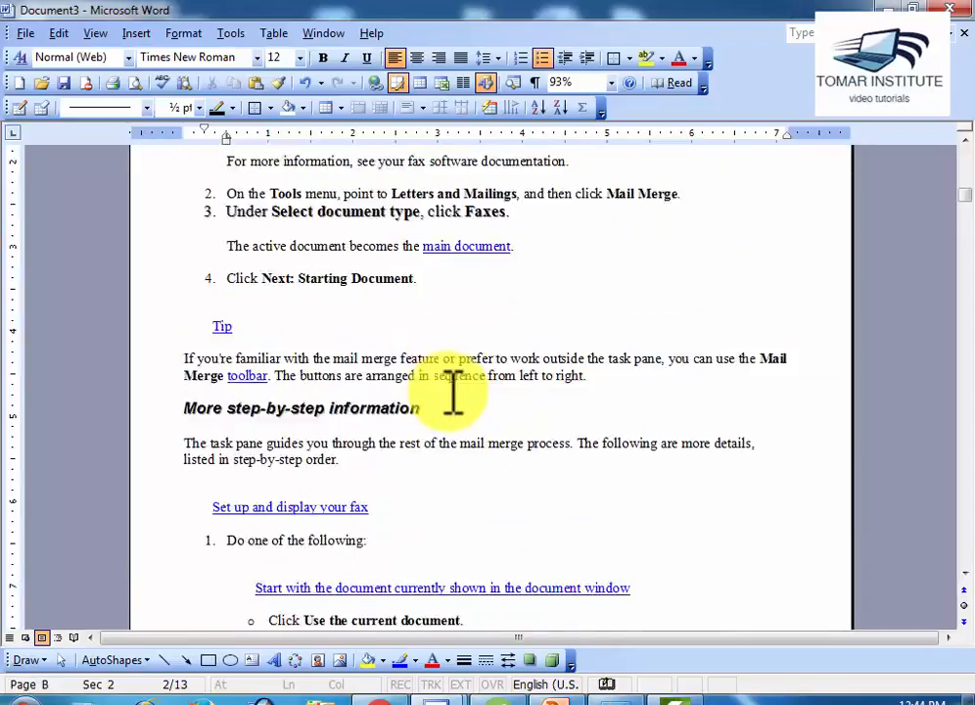
{"action": "scroll", "coordinate": [453, 389], "scroll_direction": "up", "scroll_amount": 3}
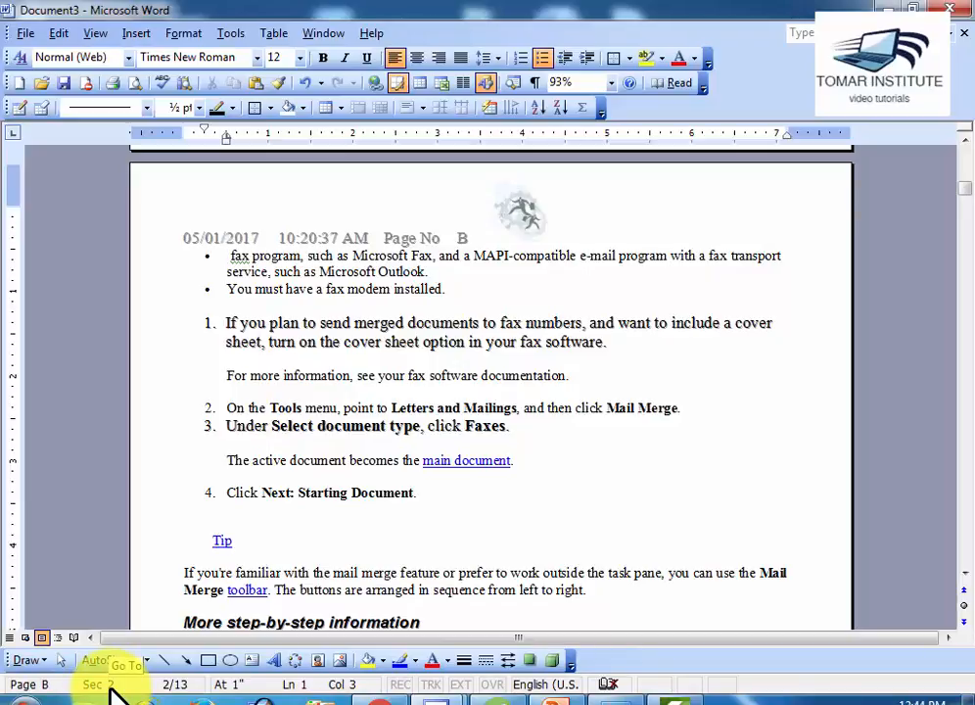
{"action": "left_click", "coordinate": [137, 34]}
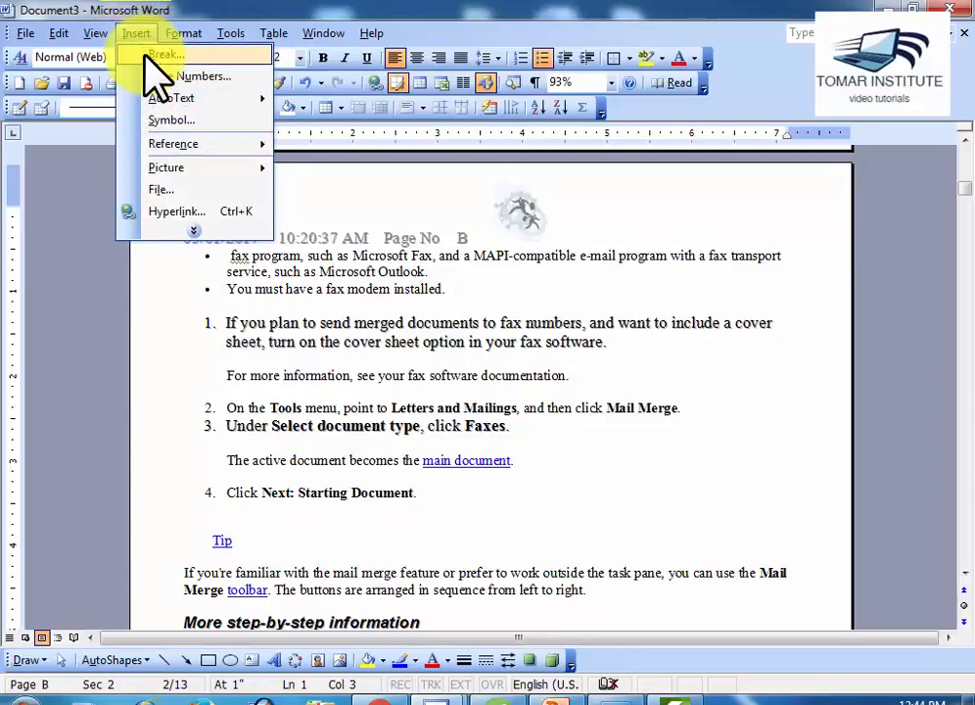
{"action": "left_click", "coordinate": [165, 53]}
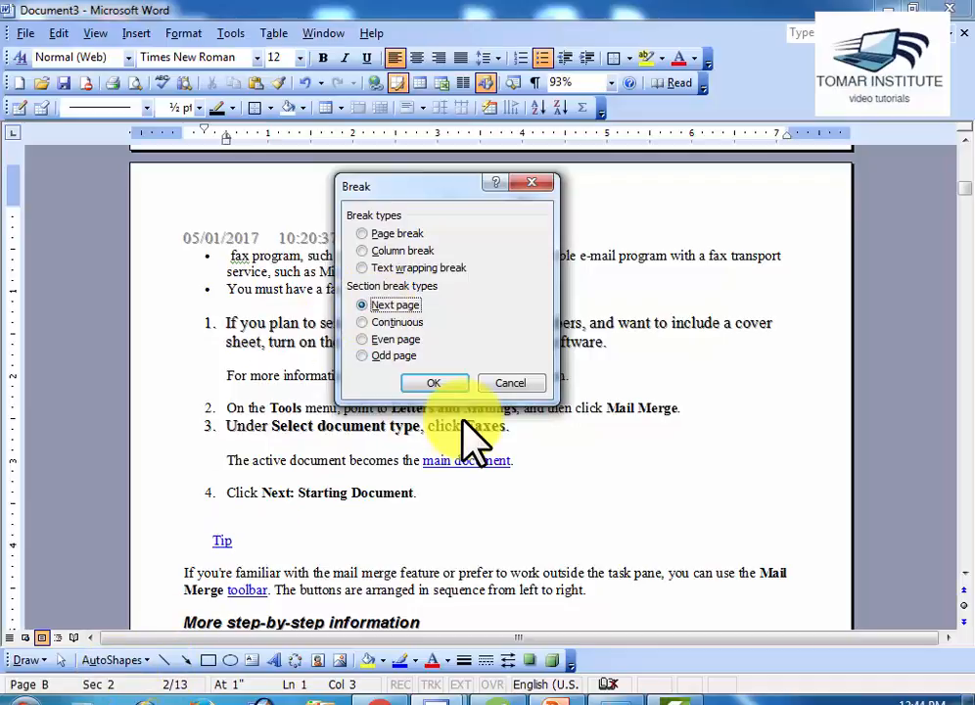
{"action": "left_click", "coordinate": [509, 382]}
{"action": "scroll", "coordinate": [98, 692], "scroll_direction": "down", "scroll_amount": 4}
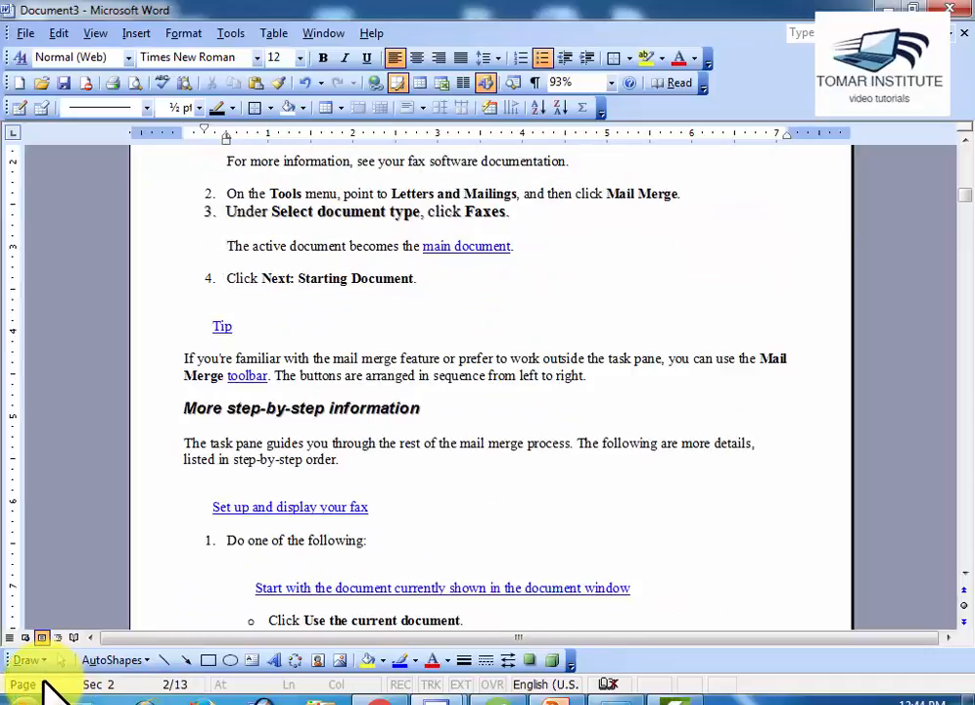
{"action": "scroll", "coordinate": [69, 690], "scroll_direction": "up", "scroll_amount": 4}
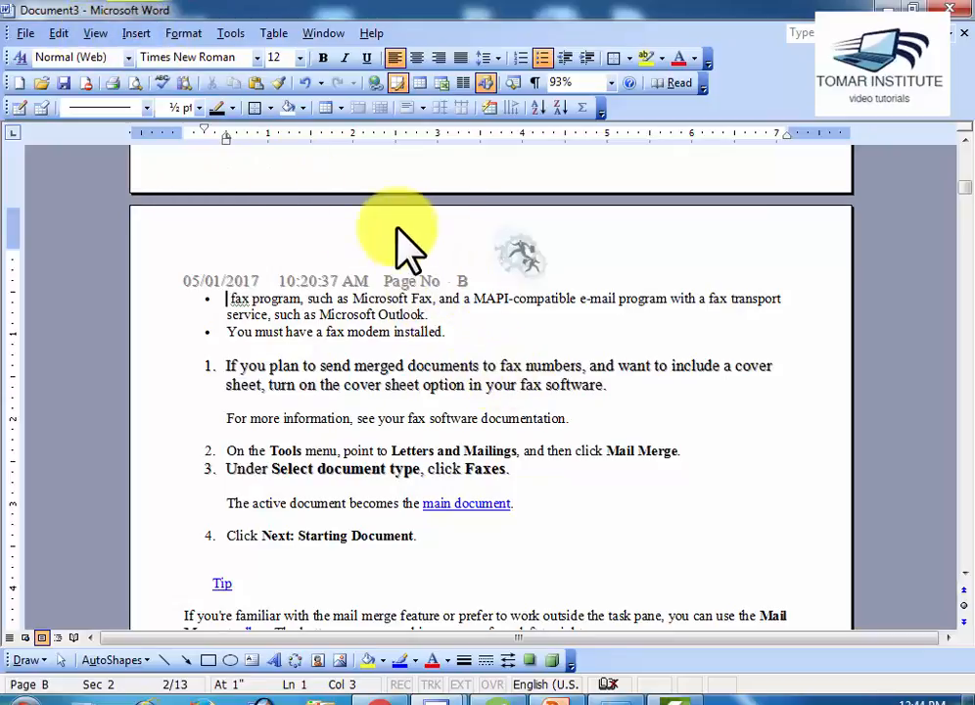
- Change the page number format in the section 2 header to 1, 2, 3, ... and return to the document body
{"action": "left_click", "coordinate": [96, 35]}
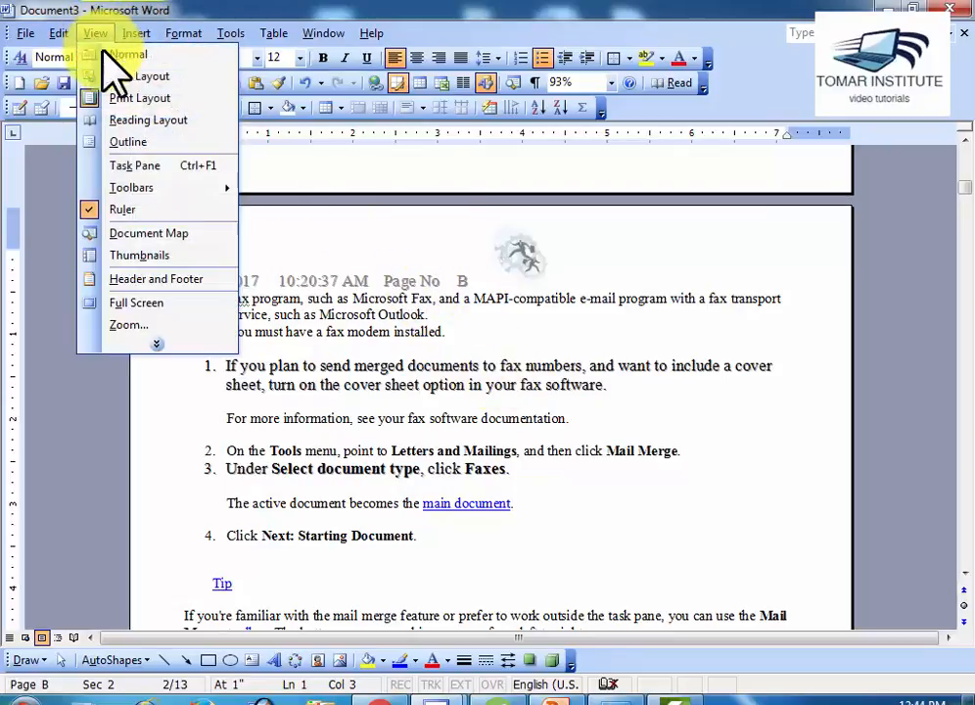
{"action": "left_click", "coordinate": [157, 280]}
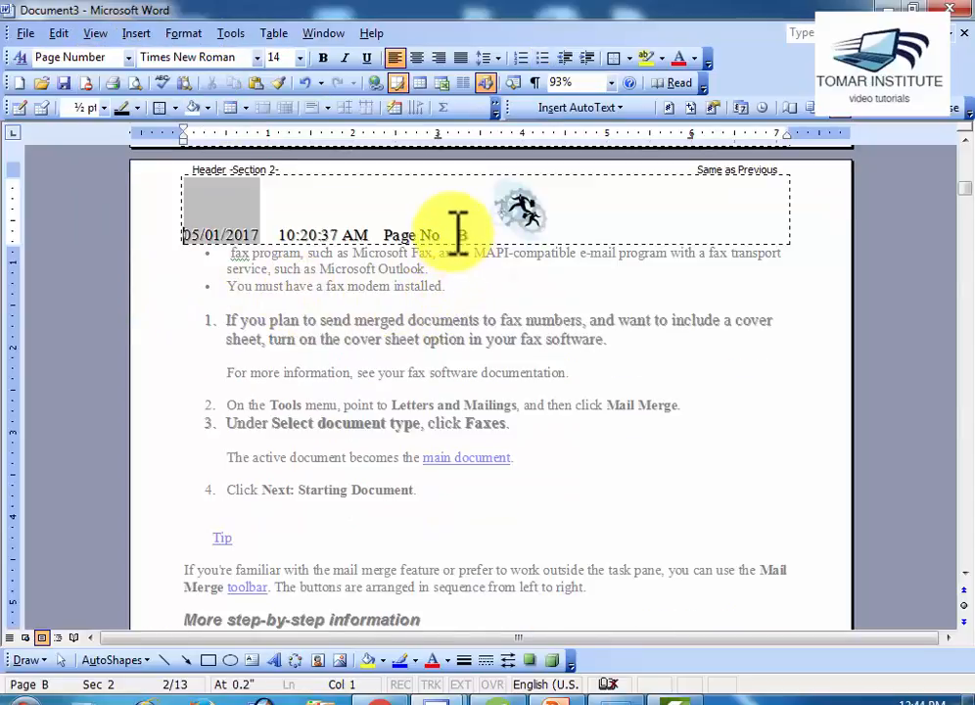
{"action": "left_click_drag", "start_coordinate": [502, 108], "coordinate": [455, 322]}
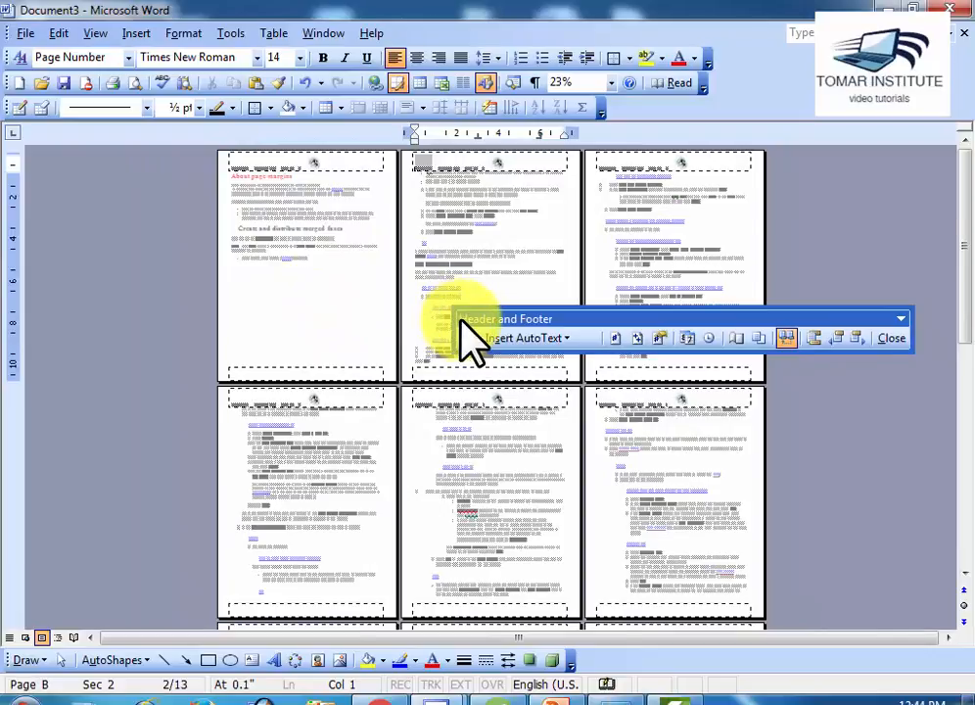
{"action": "scroll", "coordinate": [461, 320], "scroll_direction": "up", "scroll_amount": 4}
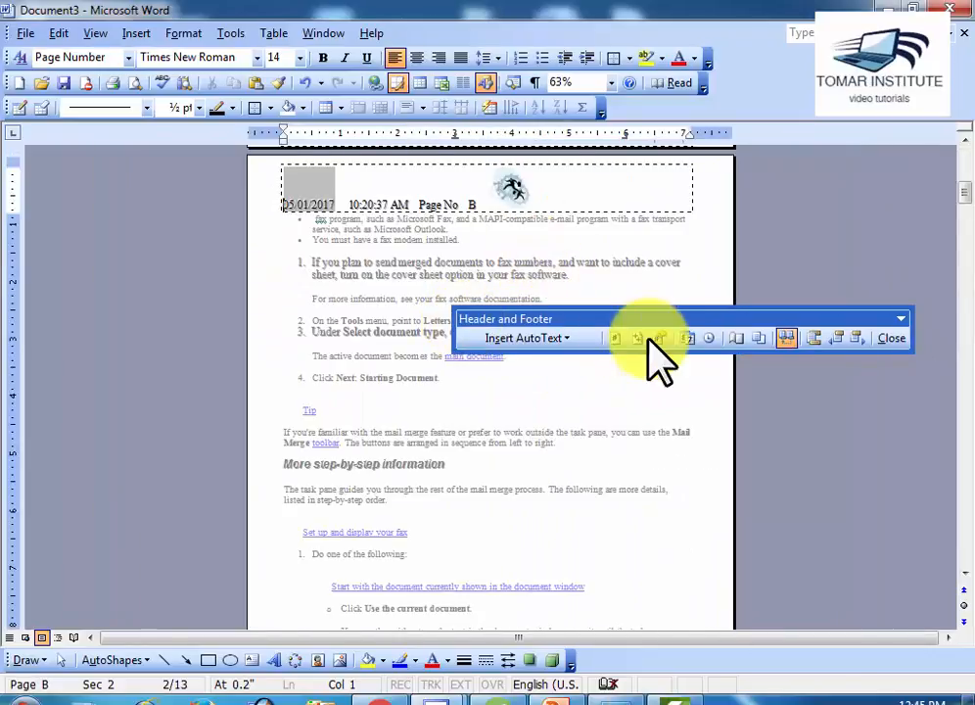
{"action": "left_click", "coordinate": [660, 339]}
{"action": "left_click", "coordinate": [627, 241]}
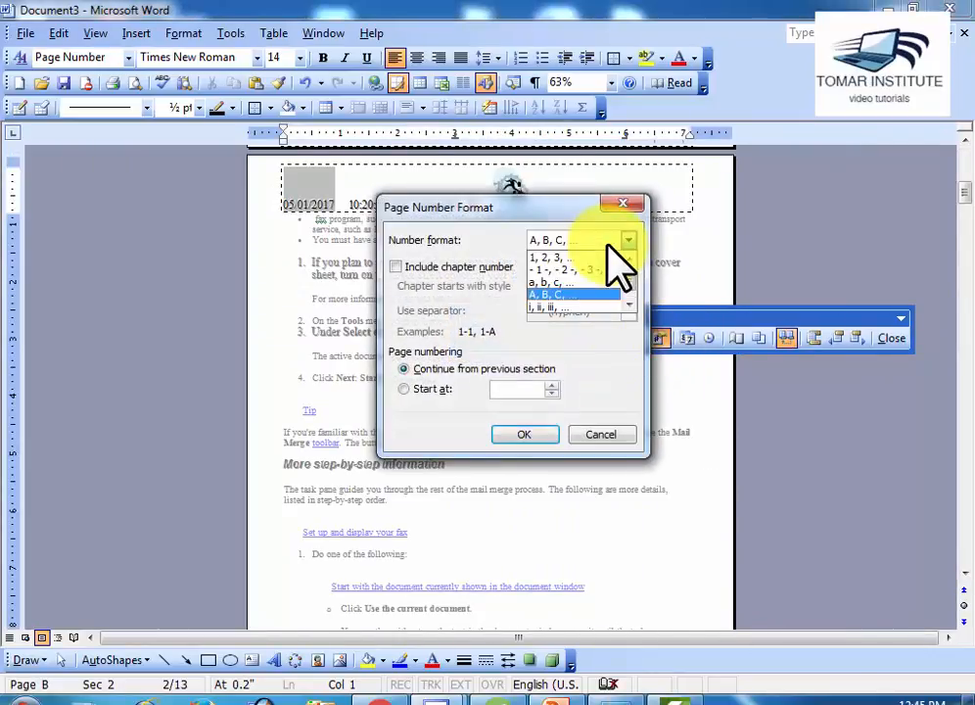
{"action": "left_click", "coordinate": [597, 256]}
{"action": "left_click", "coordinate": [534, 433]}
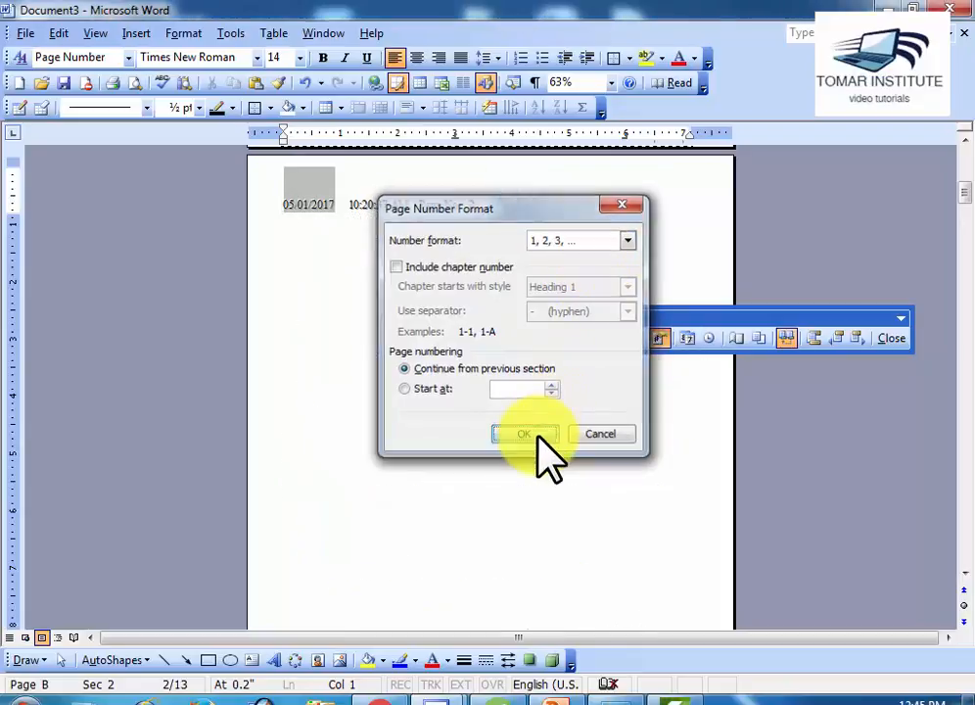
{"action": "left_click", "coordinate": [891, 337]}
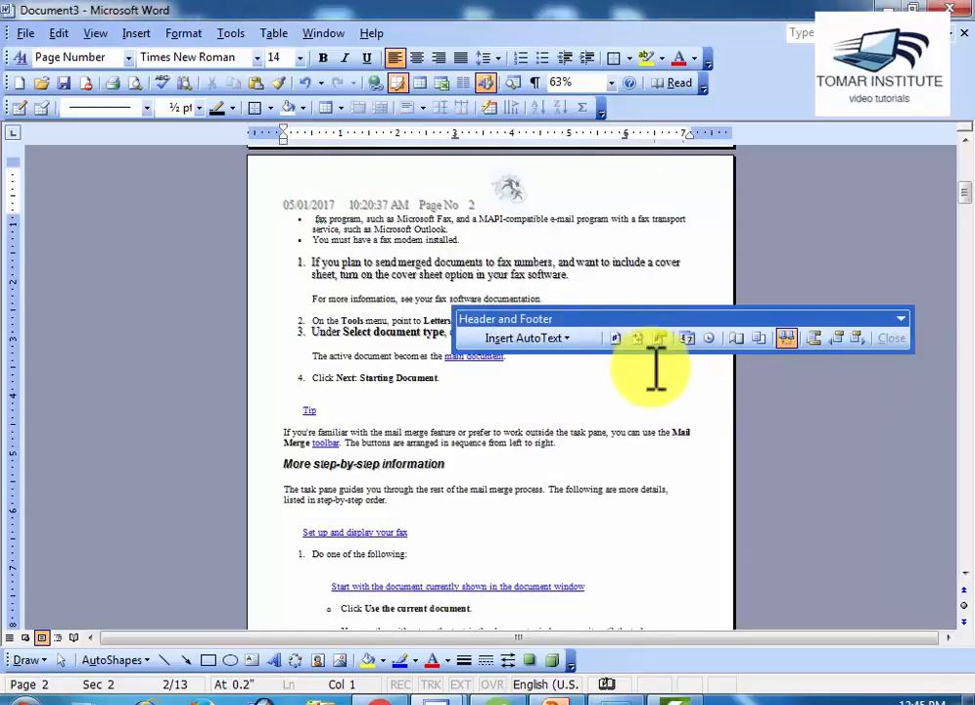
- Examine the header page numbers on the section 2 pages from page 2 through page 6
{"action": "scroll", "coordinate": [598, 384], "scroll_direction": "up", "scroll_amount": 3}
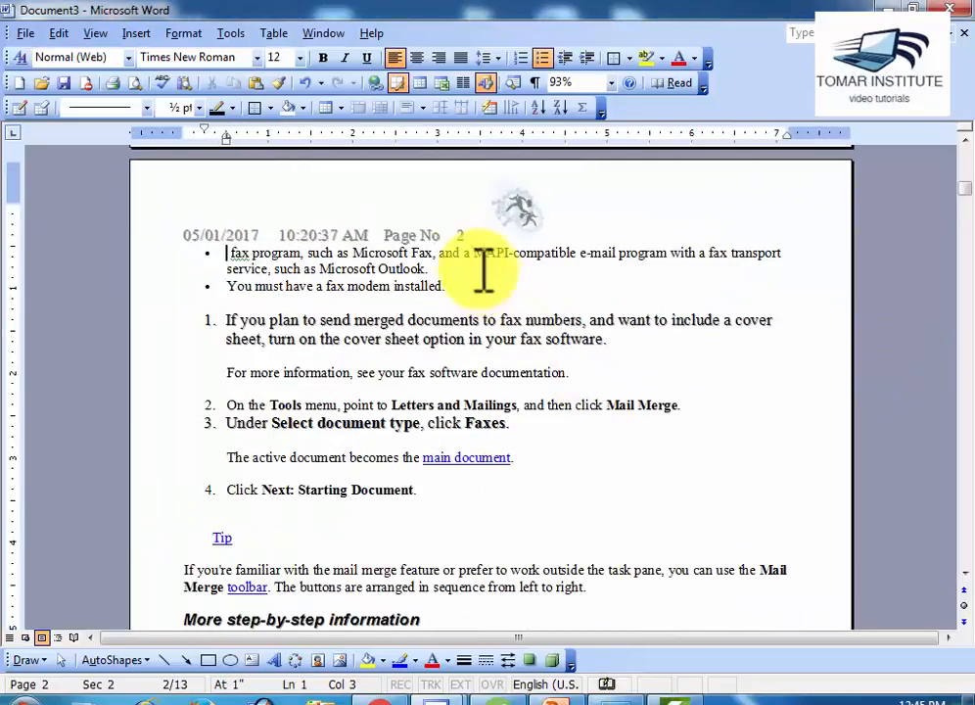
{"action": "scroll", "coordinate": [550, 409], "scroll_direction": "down", "scroll_amount": 10}
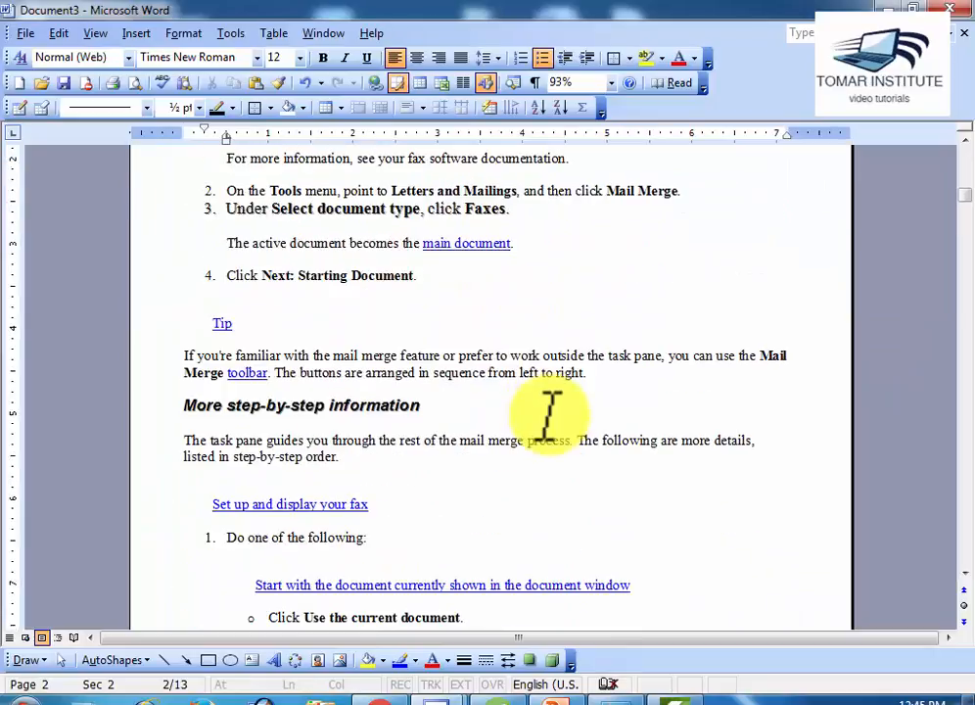
{"action": "scroll", "coordinate": [555, 422], "scroll_direction": "down", "scroll_amount": 7}
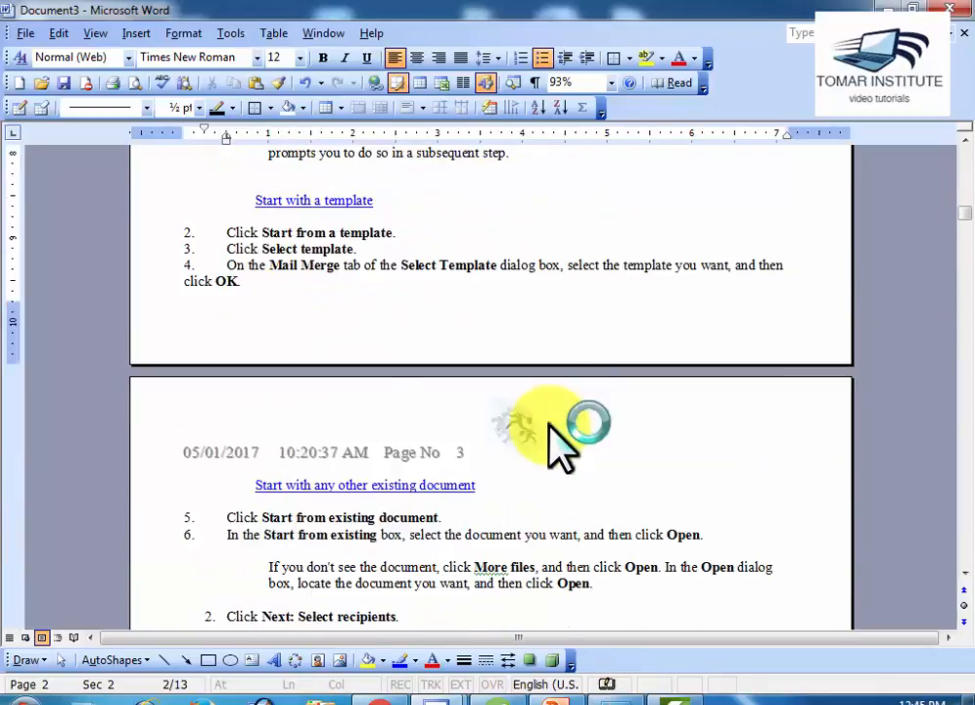
{"action": "scroll", "coordinate": [539, 460], "scroll_direction": "down", "scroll_amount": 15}
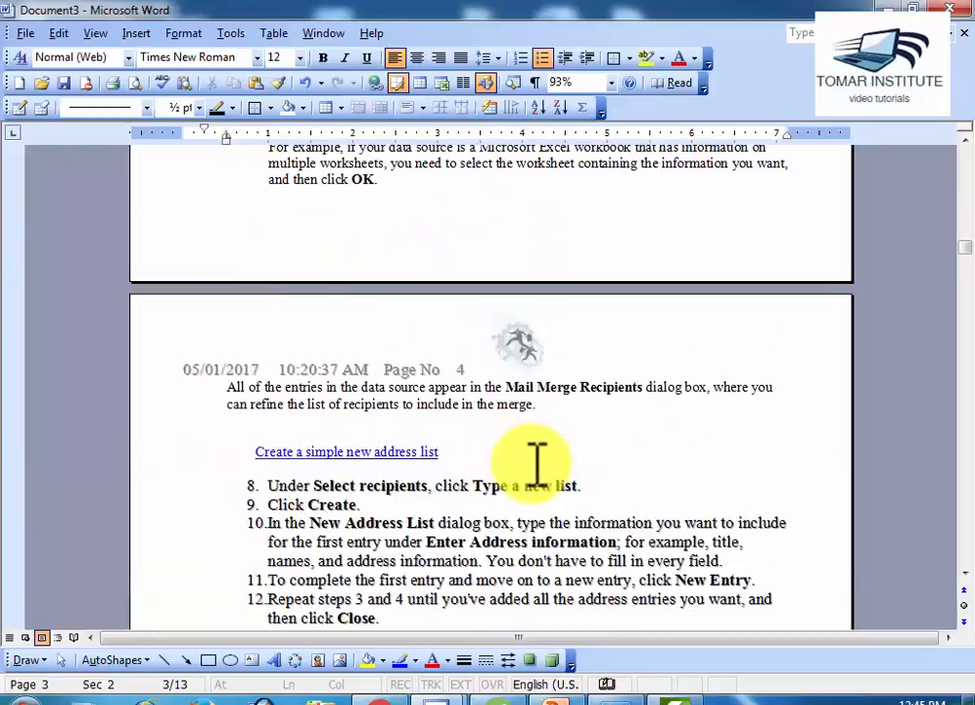
{"action": "scroll", "coordinate": [538, 460], "scroll_direction": "down", "scroll_amount": 20}
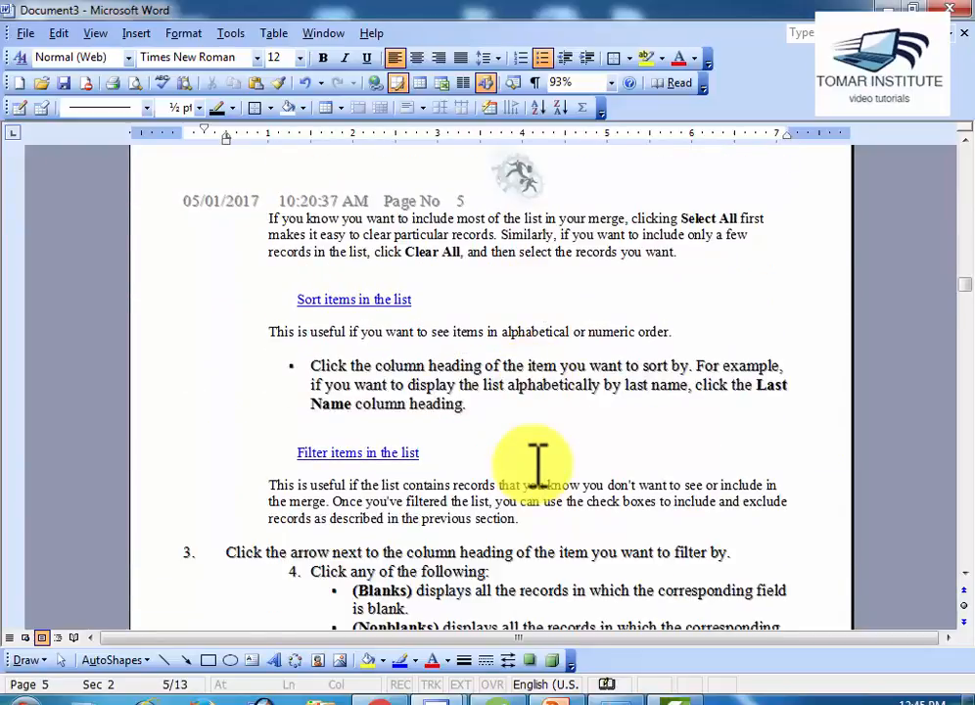
{"action": "scroll", "coordinate": [528, 464], "scroll_direction": "down", "scroll_amount": 6}
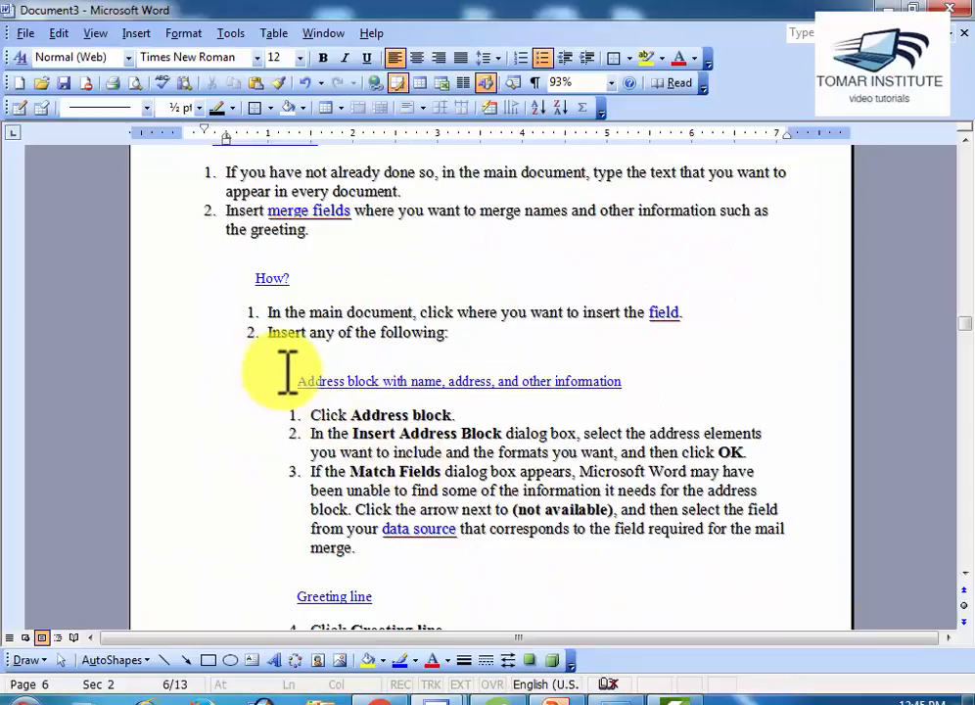
- Insert a Next page section break before the "Address block with name, address, and other information" link on page 6
{"action": "left_click", "coordinate": [289, 377]}
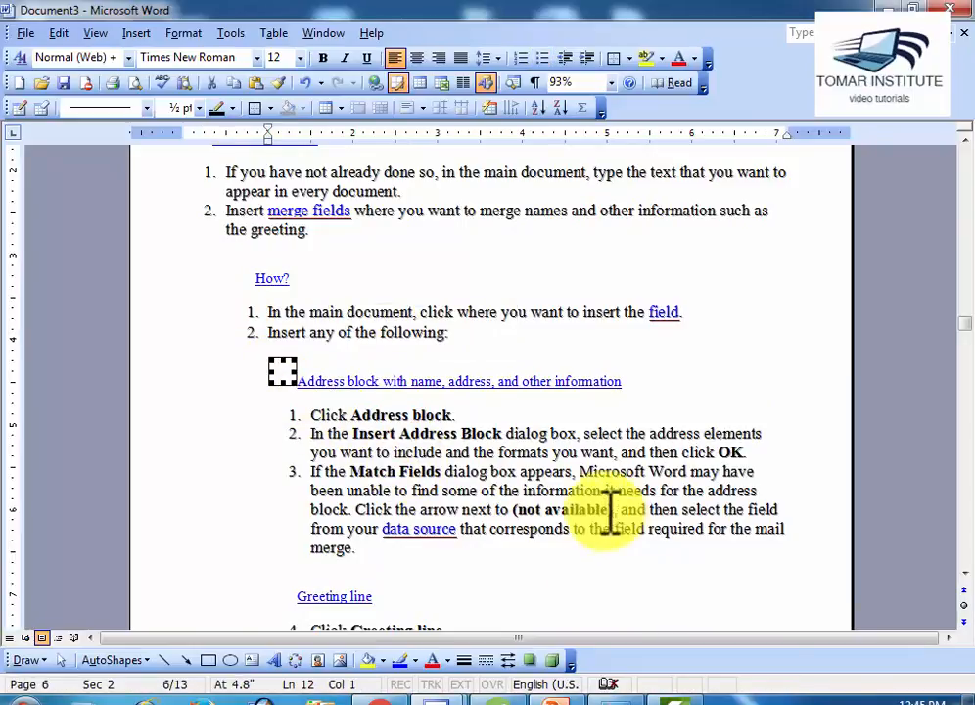
{"action": "left_click", "coordinate": [303, 377]}
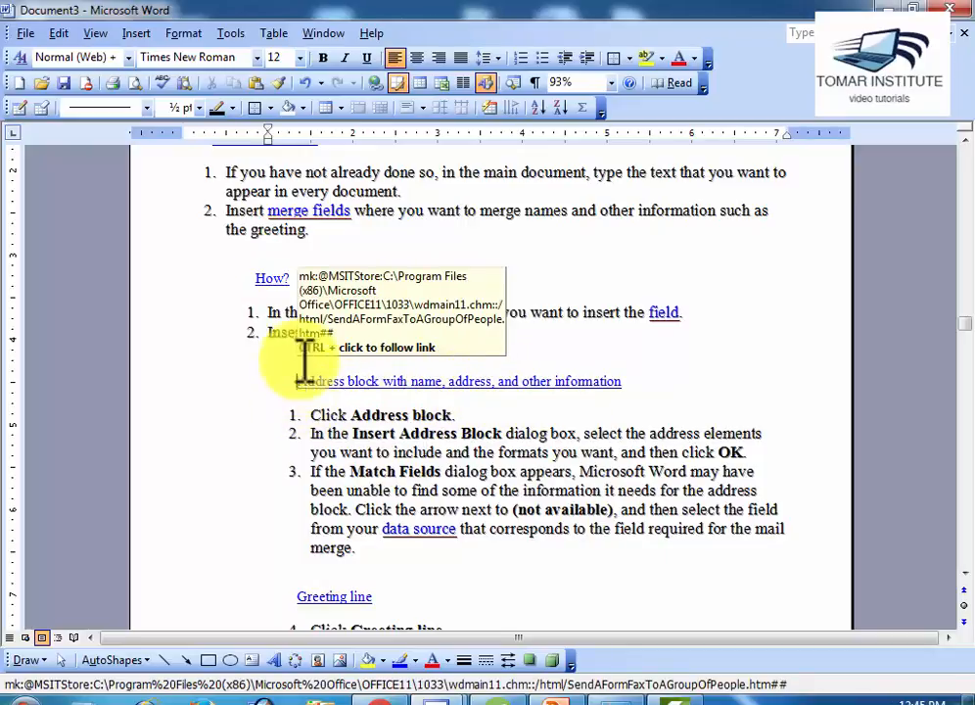
{"action": "left_click", "coordinate": [409, 562]}
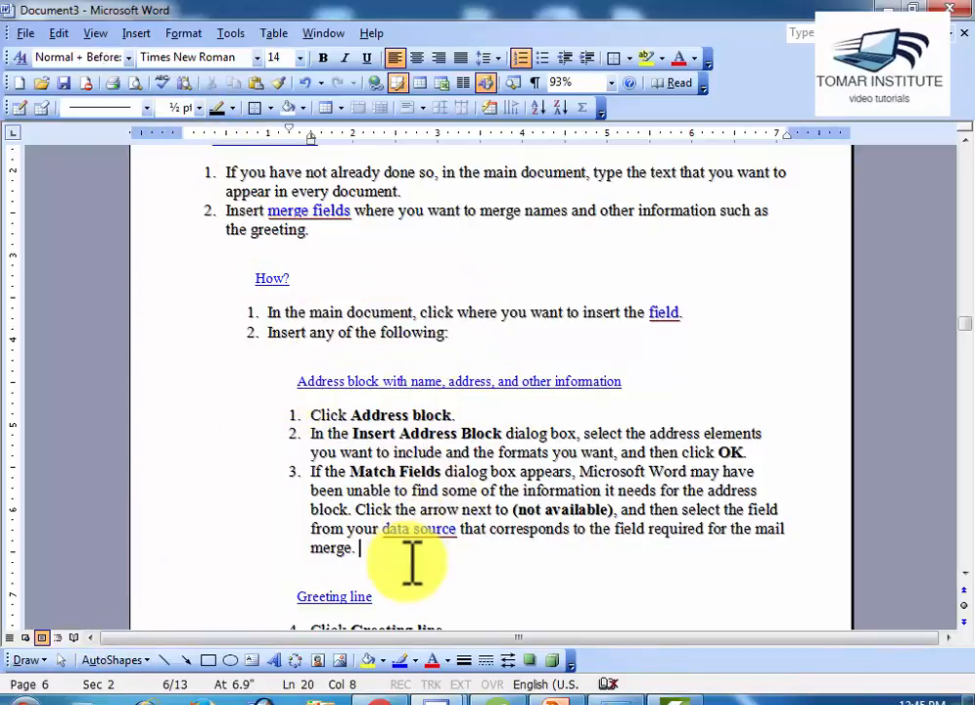
{"action": "left_click", "coordinate": [305, 382]}
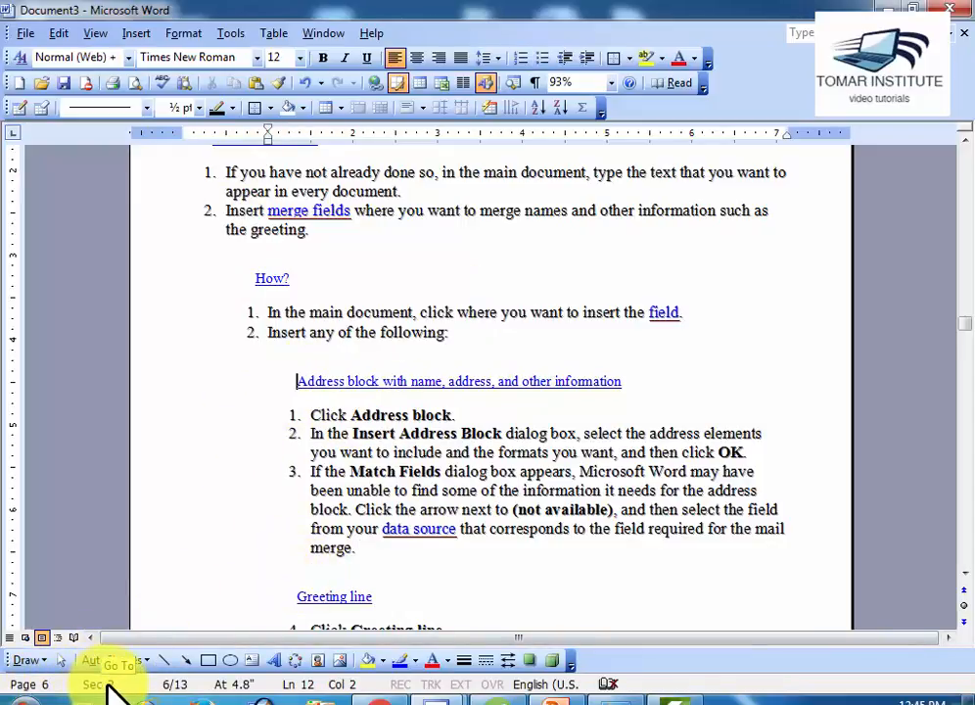
{"action": "left_click", "coordinate": [140, 33]}
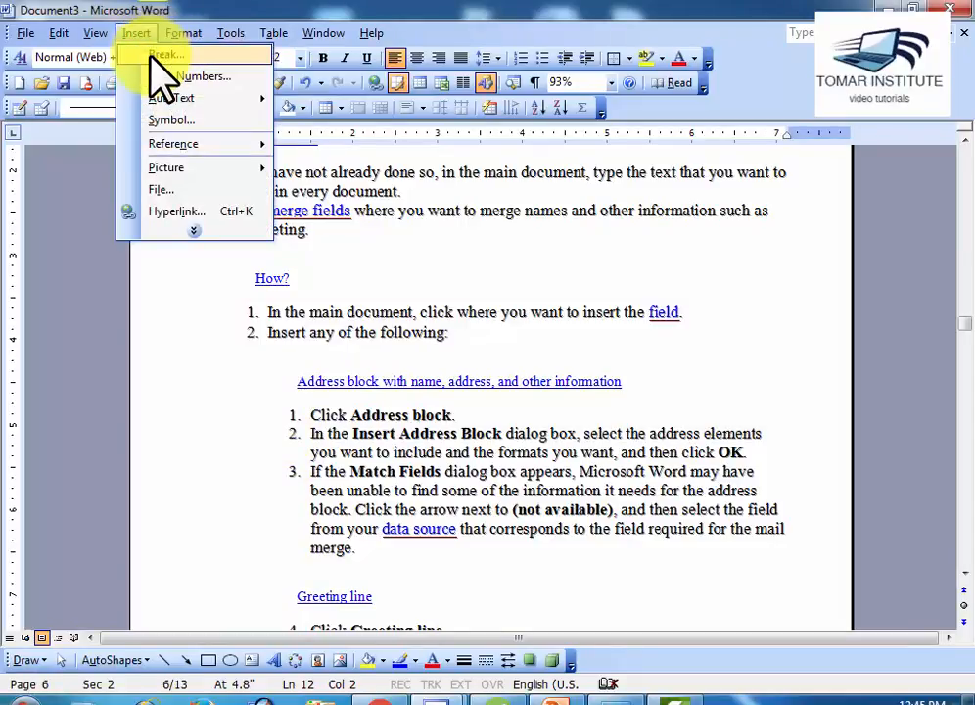
{"action": "left_click", "coordinate": [157, 55]}
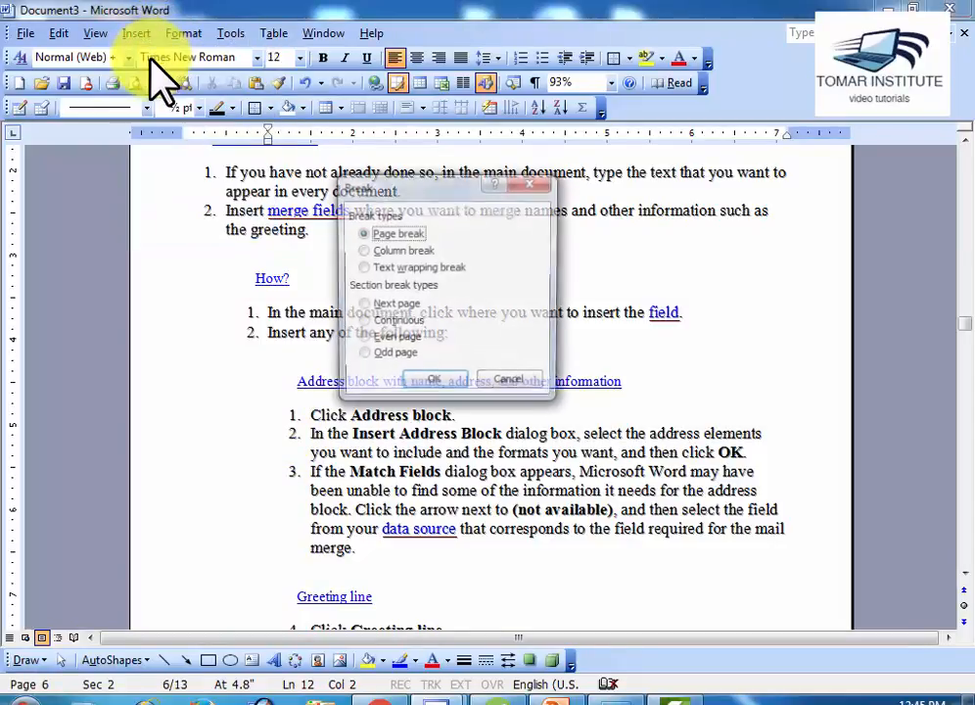
{"action": "left_click", "coordinate": [377, 306]}
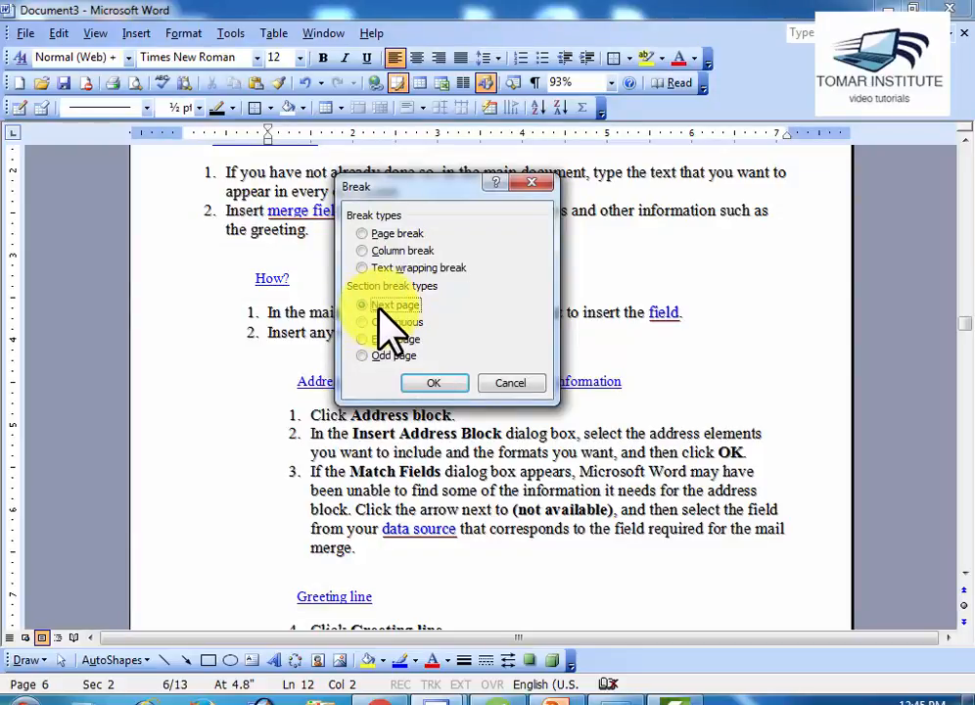
{"action": "left_click", "coordinate": [454, 389]}
- Examine the pages on both sides of the section break before the "Address block" link, comparing their section numbers
{"action": "scroll", "coordinate": [460, 406], "scroll_direction": "down", "scroll_amount": 2}
{"action": "scroll", "coordinate": [461, 409], "scroll_direction": "up", "scroll_amount": 1}
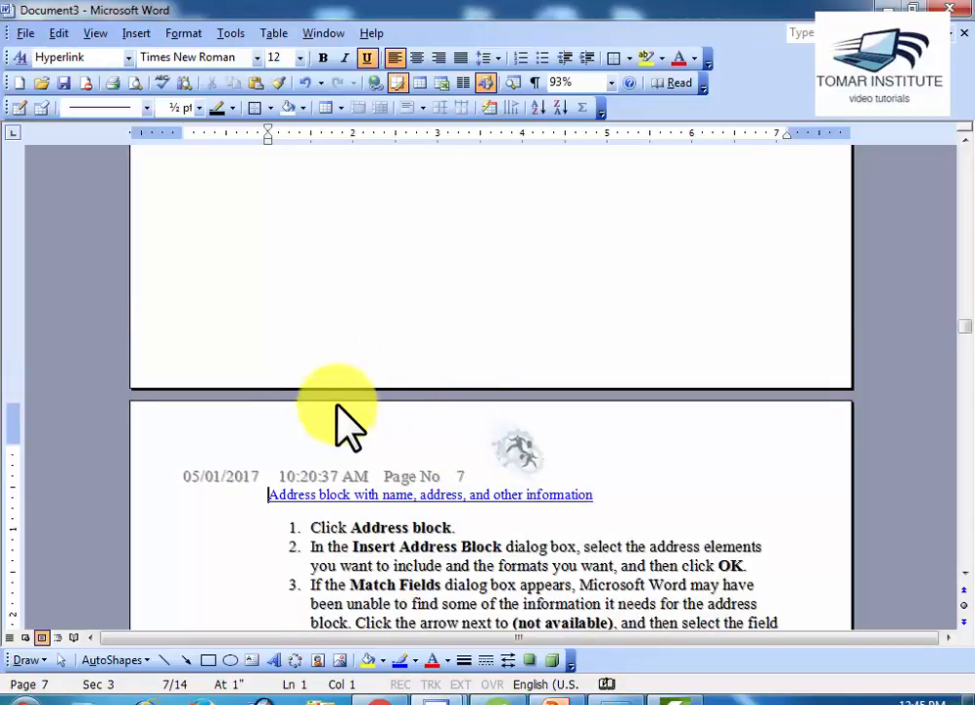
{"action": "scroll", "coordinate": [344, 409], "scroll_direction": "down", "scroll_amount": 3}
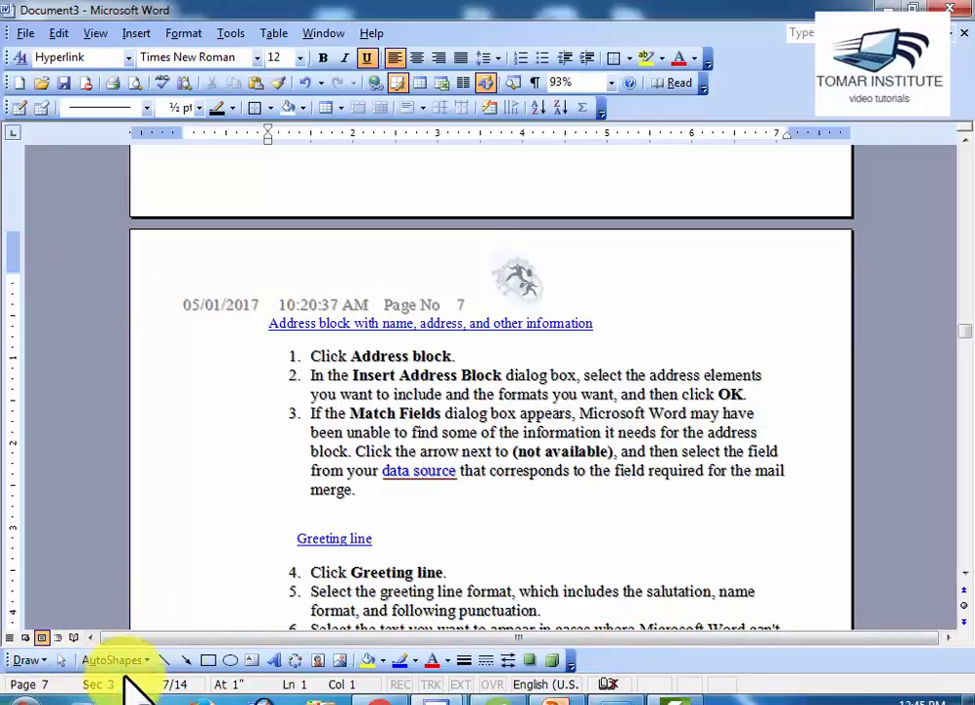
{"action": "scroll", "coordinate": [468, 514], "scroll_direction": "up", "scroll_amount": 5}
{"action": "scroll", "coordinate": [240, 555], "scroll_direction": "up", "scroll_amount": 3}
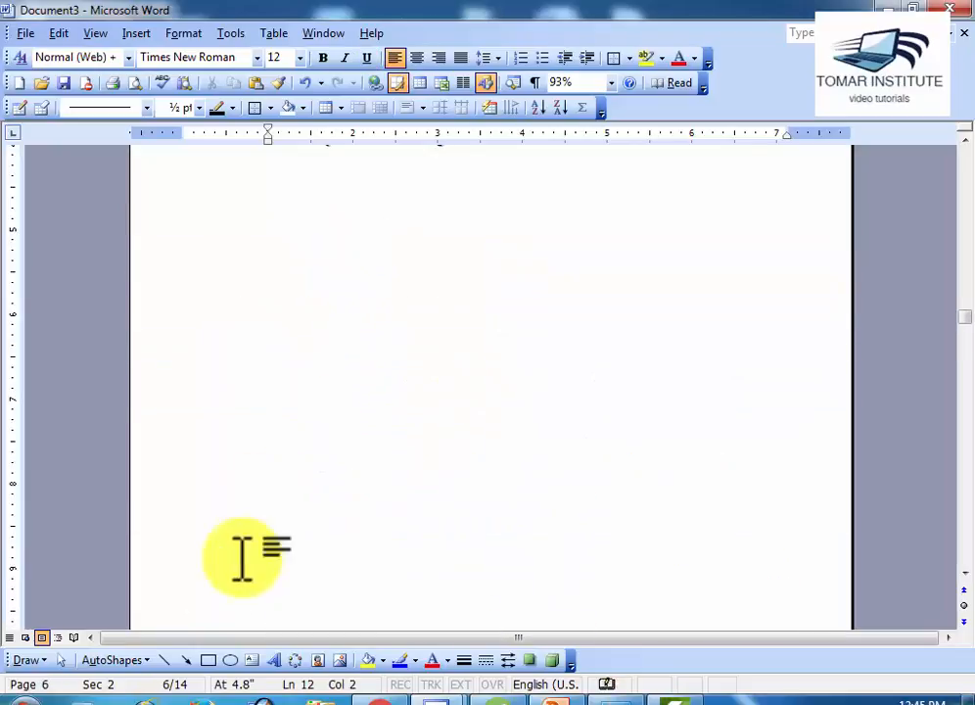
{"action": "scroll", "coordinate": [431, 616], "scroll_direction": "down", "scroll_amount": 8}
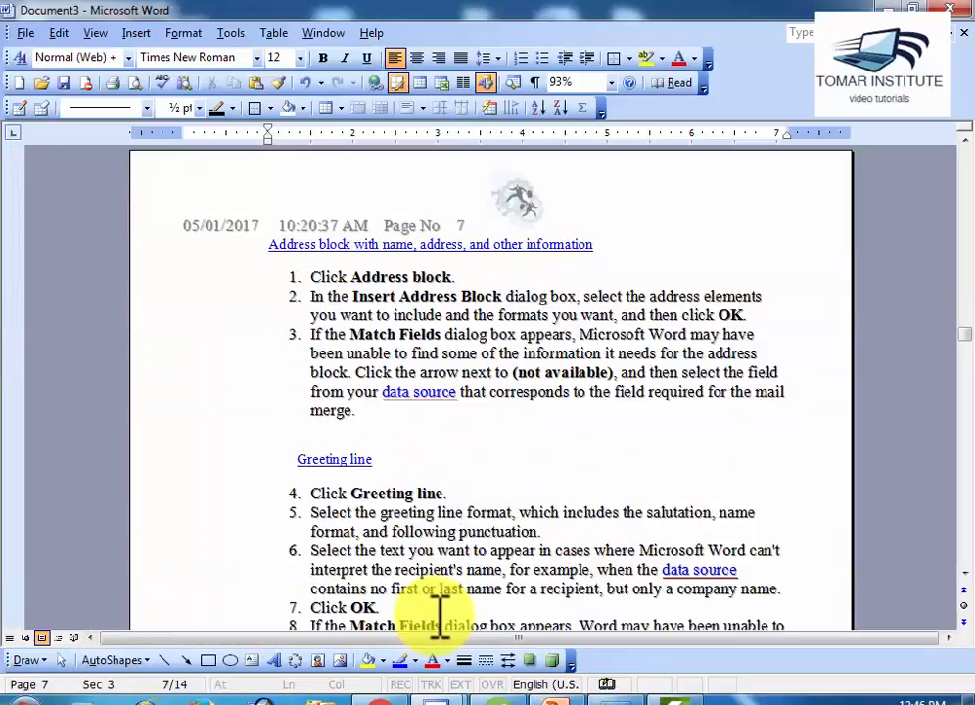
- Highlight the numbered steps under "Address block" and those under "Greeting line" in turn to examine the page 7 text
{"action": "left_click", "coordinate": [322, 276]}
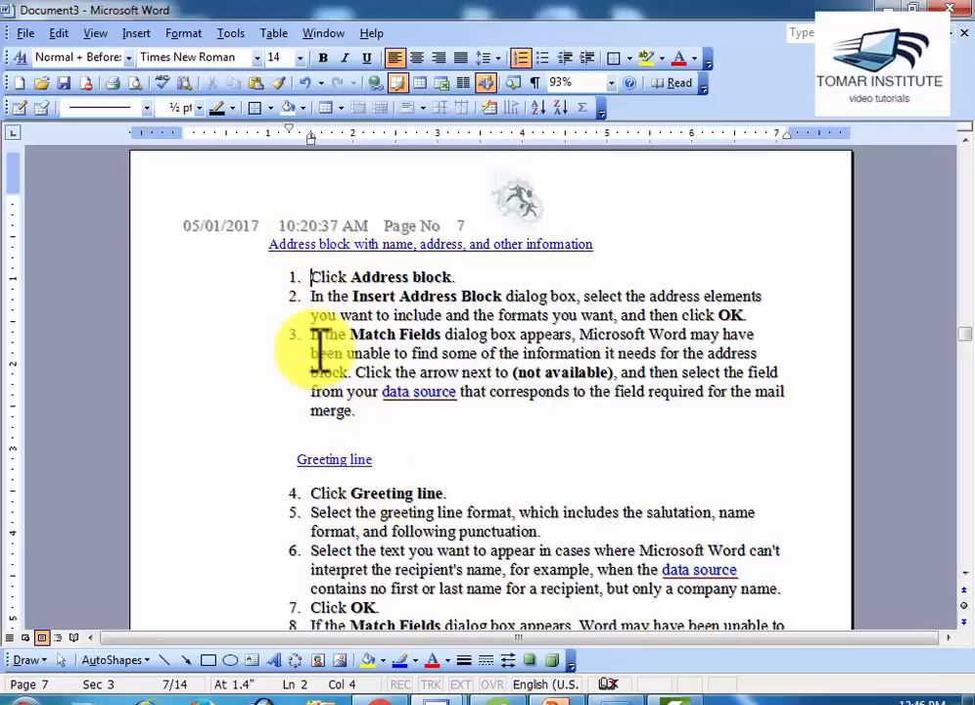
{"action": "left_click_drag", "start_coordinate": [310, 274], "coordinate": [359, 427]}
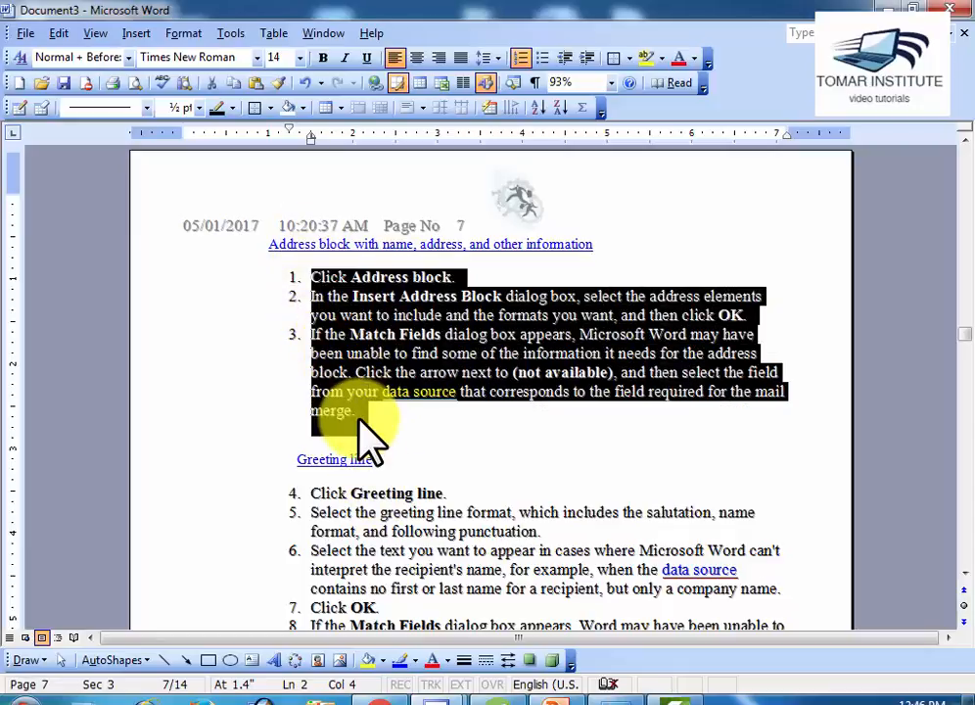
{"action": "scroll", "coordinate": [359, 429], "scroll_direction": "down", "scroll_amount": 3}
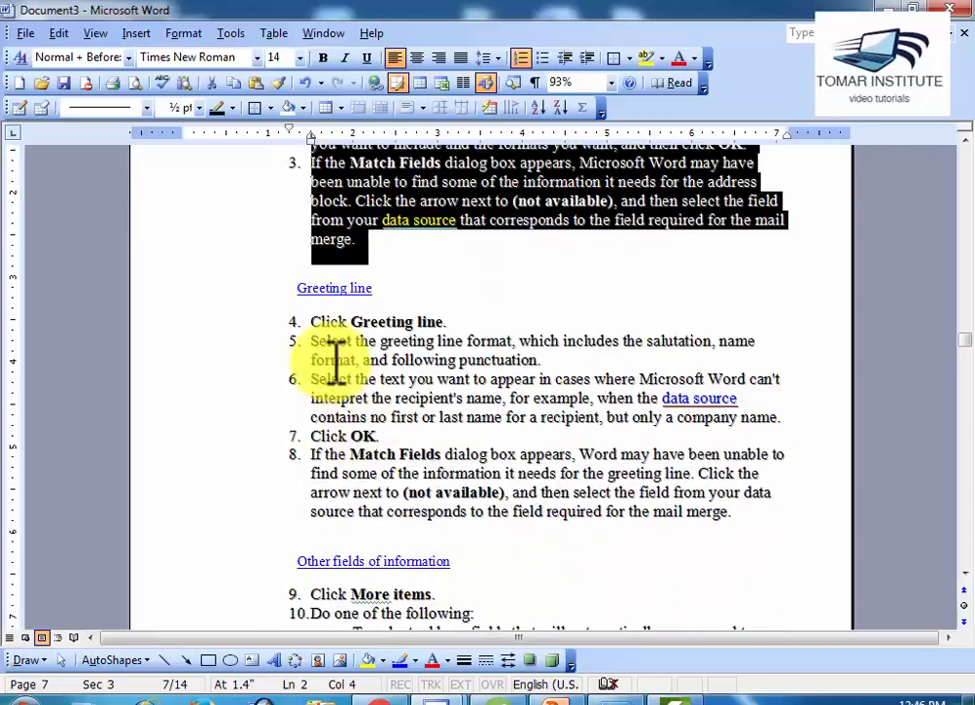
{"action": "mouse_move", "coordinate": [322, 326]}
{"action": "left_mouse_down"}
{"action": "mouse_move", "coordinate": [387, 456]}
{"action": "mouse_move", "coordinate": [707, 518]}
{"action": "left_mouse_up"}
{"action": "scroll", "coordinate": [707, 518], "scroll_direction": "down", "scroll_amount": 6}
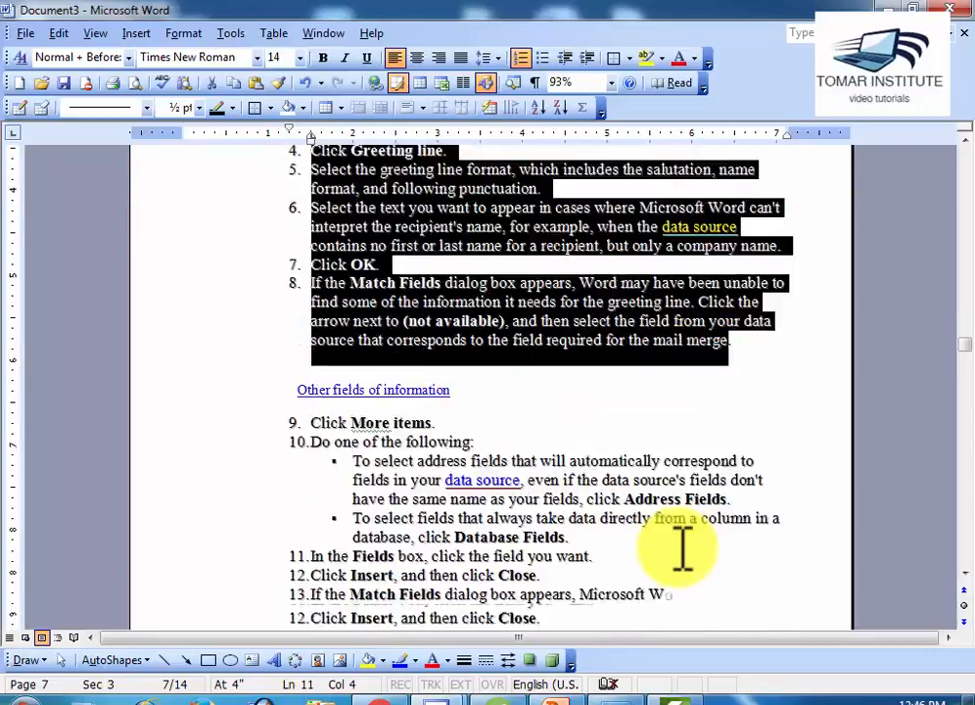
- Highlight the numbered steps under "Other fields of information" and examine the section 3 text running from page 7 onto page 8
{"action": "left_click", "coordinate": [298, 337]}
{"action": "left_click_drag", "start_coordinate": [311, 338], "coordinate": [773, 548]}
{"action": "left_click", "coordinate": [475, 399]}
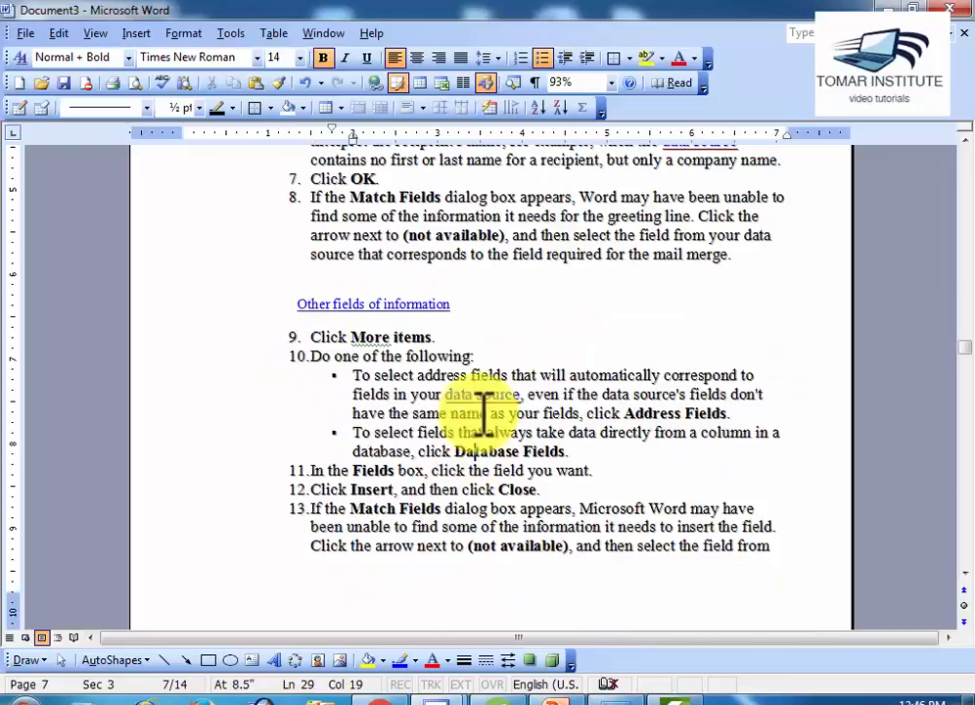
{"action": "left_click", "coordinate": [484, 232]}
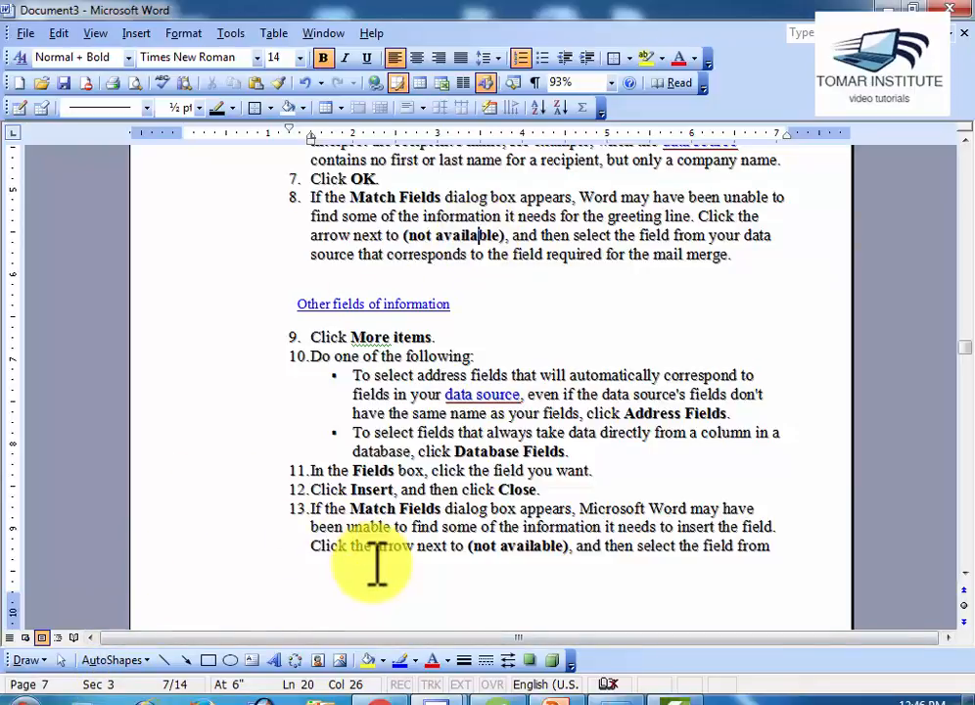
{"action": "scroll", "coordinate": [399, 550], "scroll_direction": "up", "scroll_amount": 6}
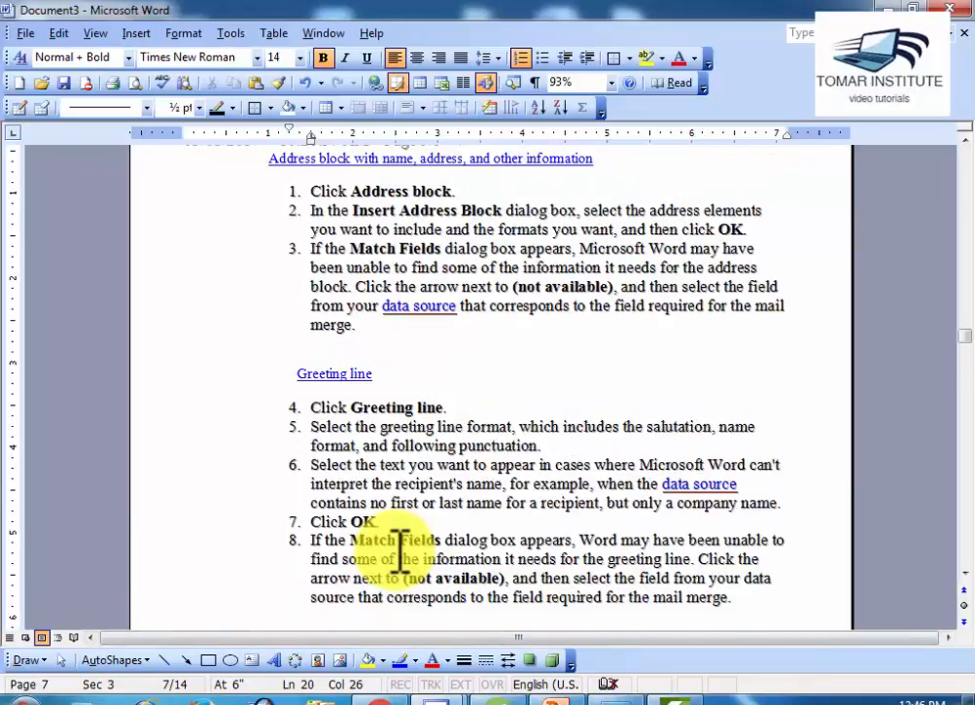
{"action": "scroll", "coordinate": [435, 500], "scroll_direction": "down", "scroll_amount": 12}
{"action": "scroll", "coordinate": [454, 546], "scroll_direction": "up", "scroll_amount": 3}
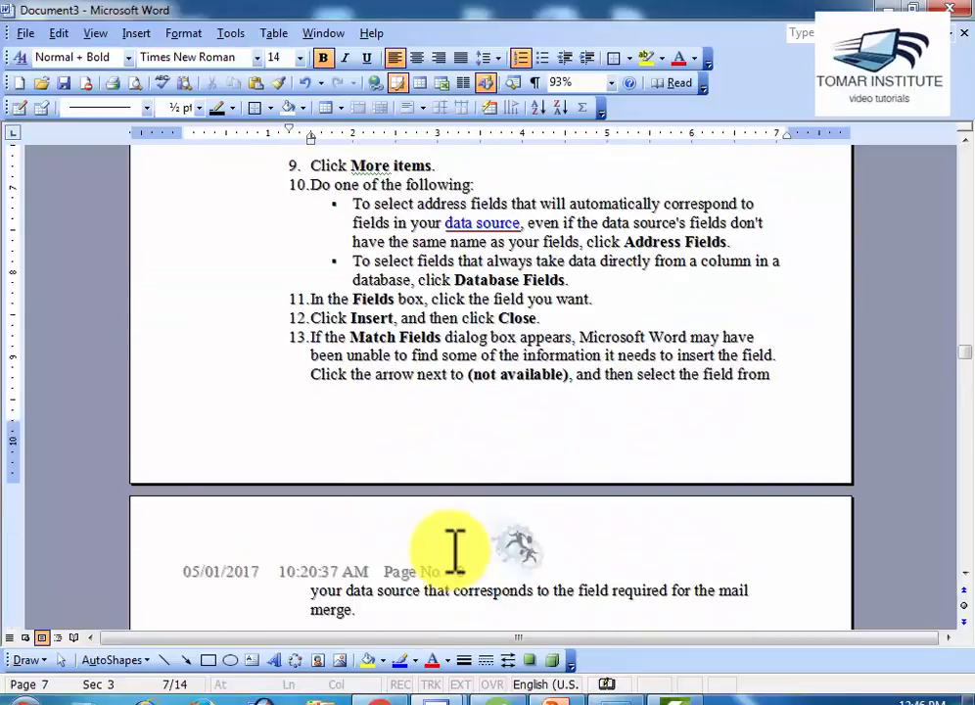
- Insert a Next page section break before the "You can't type merge field characters" bullet on page 8
{"action": "scroll", "coordinate": [455, 544], "scroll_direction": "down", "scroll_amount": 10}
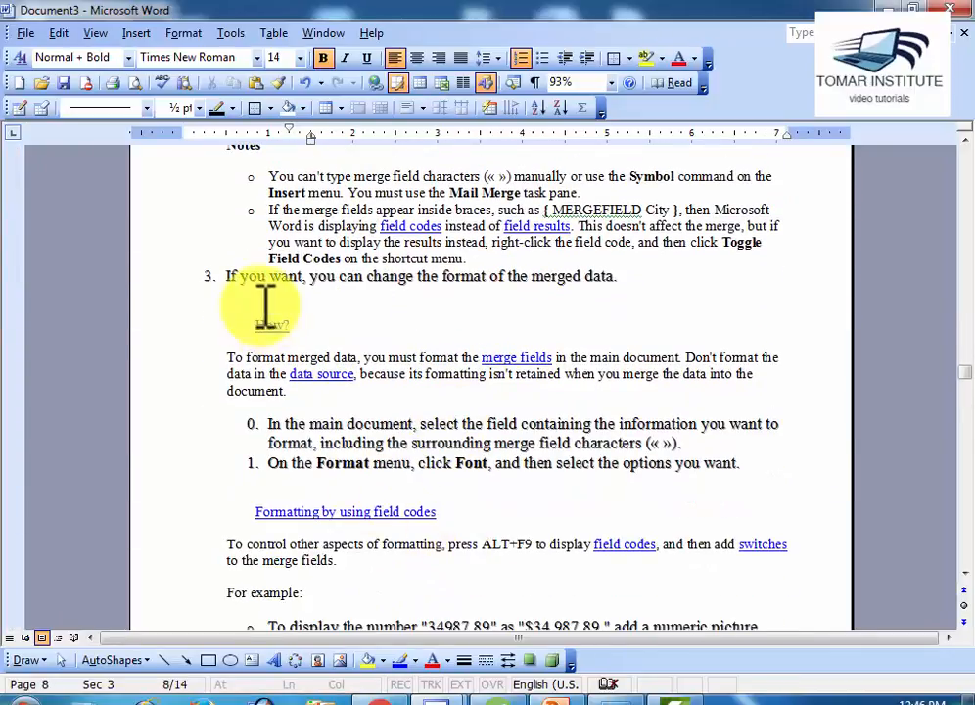
{"action": "left_click", "coordinate": [277, 168]}
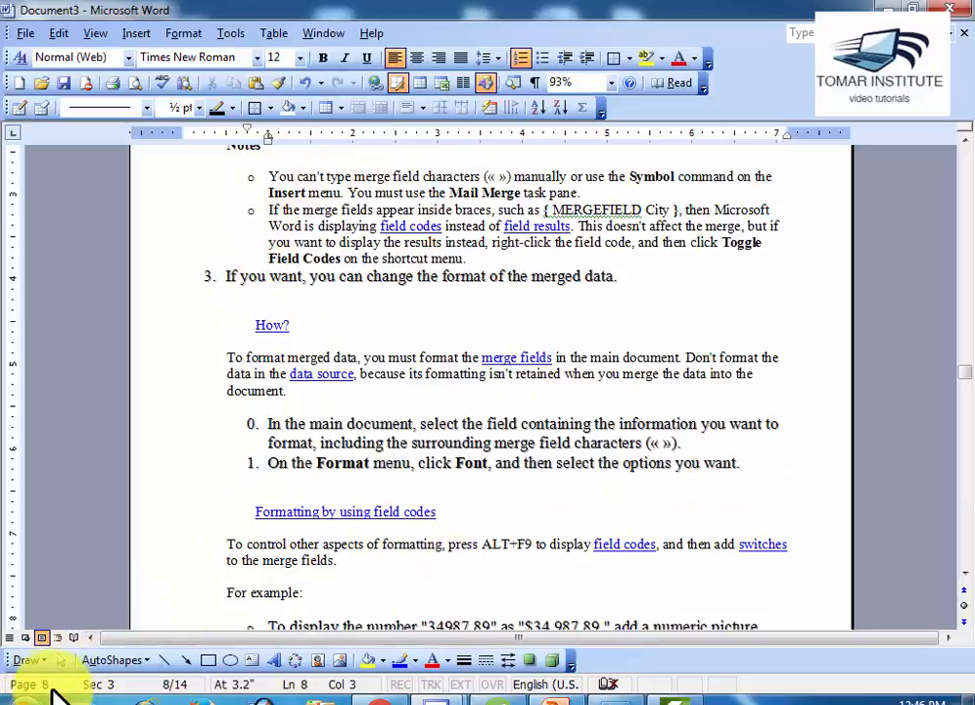
{"action": "left_click", "coordinate": [139, 34]}
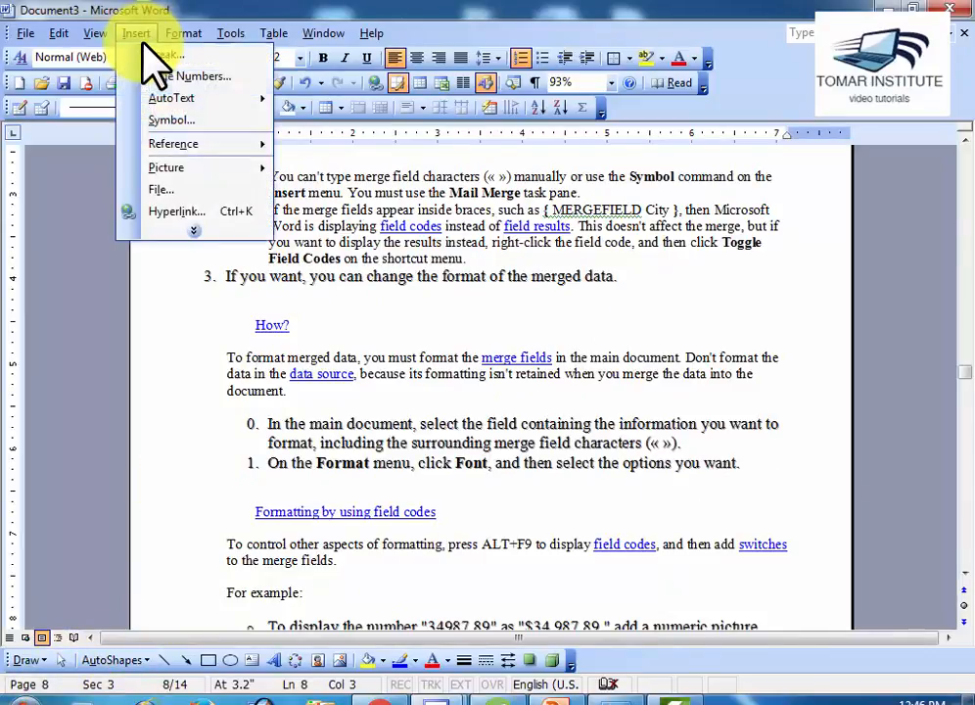
{"action": "left_click", "coordinate": [153, 53]}
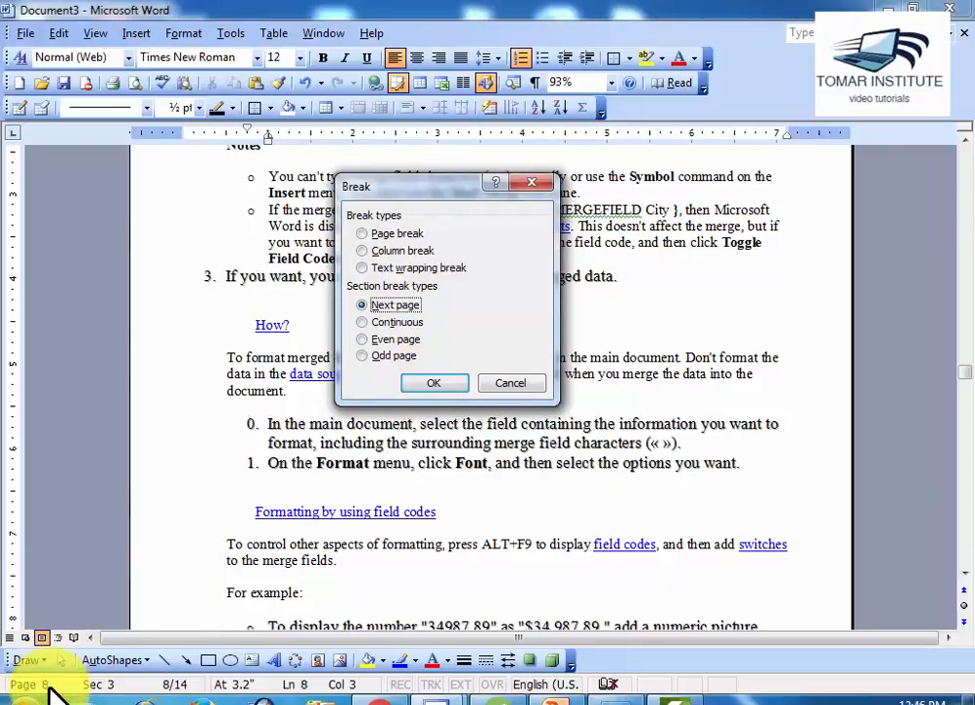
{"action": "left_click", "coordinate": [411, 383]}
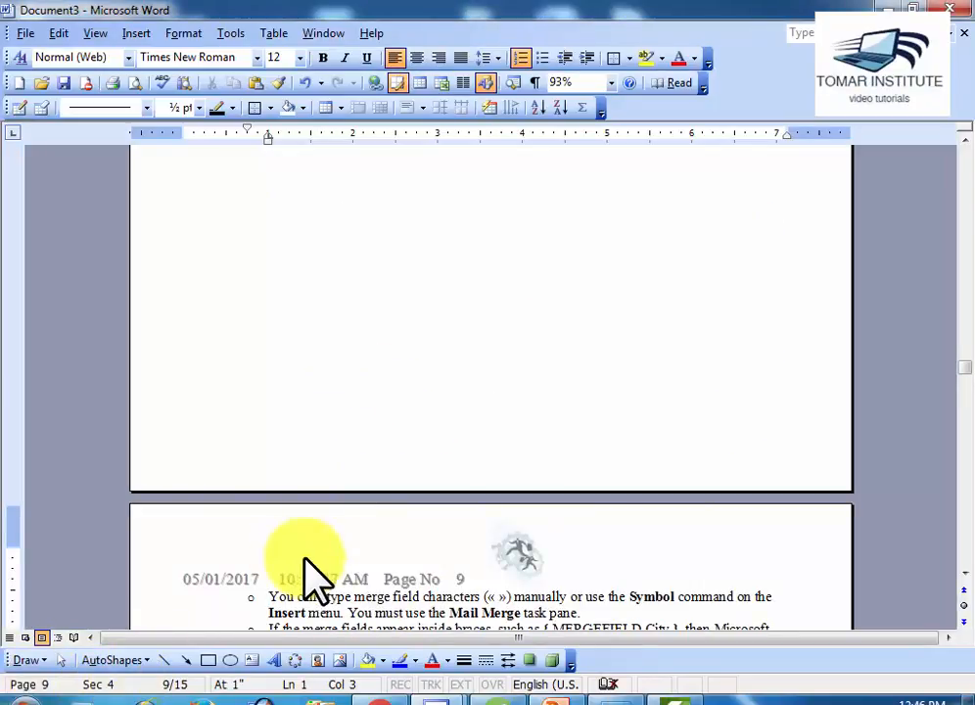
{"action": "scroll", "coordinate": [315, 573], "scroll_direction": "down", "scroll_amount": 3}
{"action": "left_click", "coordinate": [136, 33]}
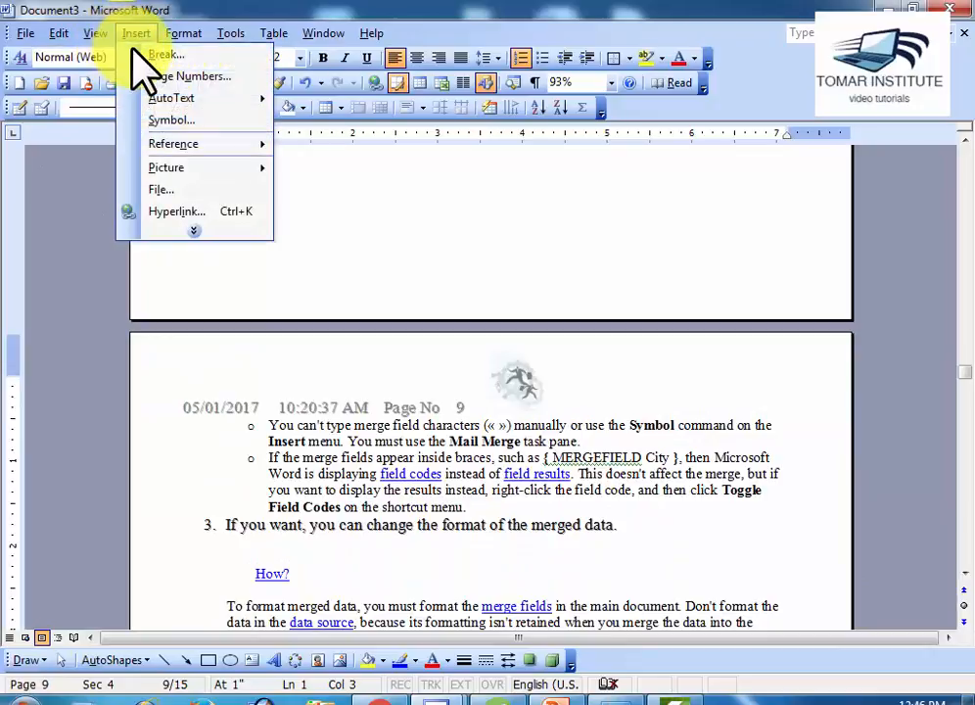
{"action": "left_click", "coordinate": [141, 54]}
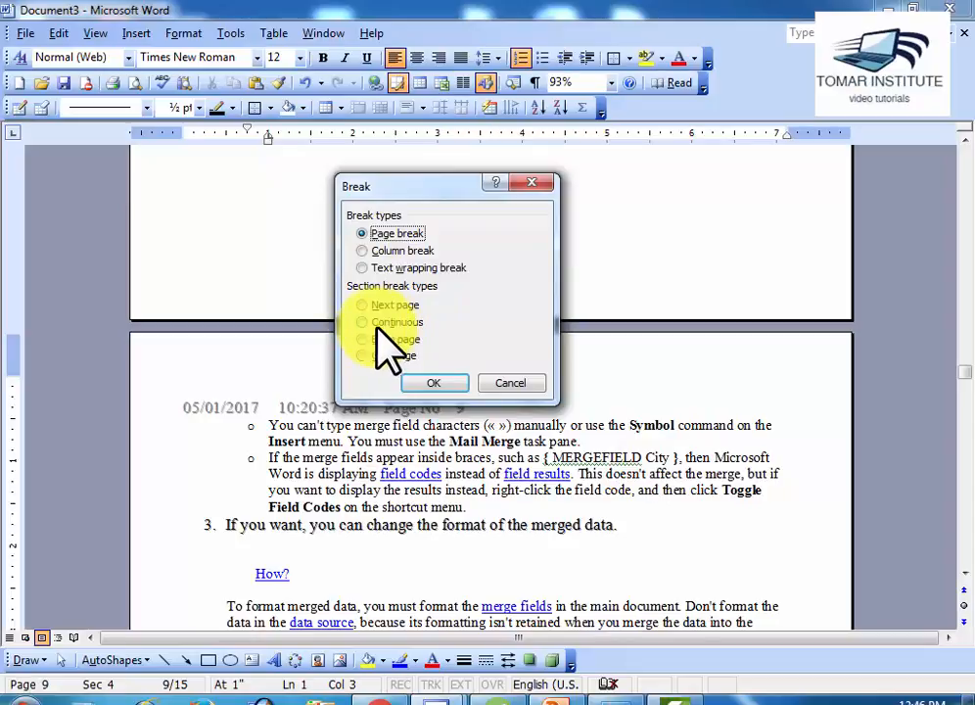
{"action": "left_click", "coordinate": [434, 383]}
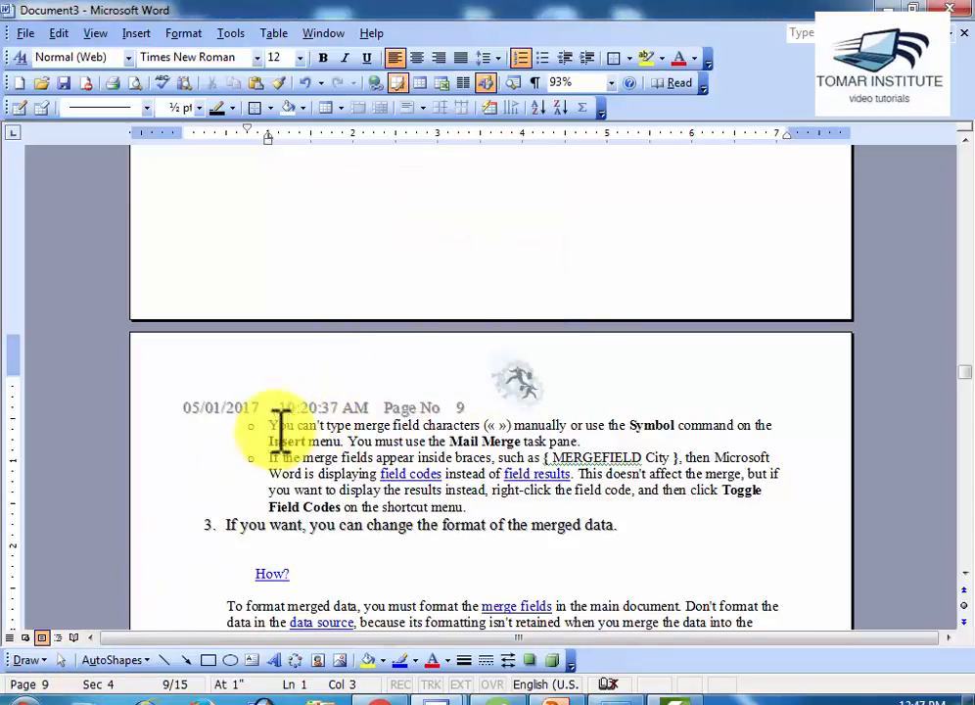
- Insert a Continuous section break before the paragraph "To control other aspects of formatting" on page 9
{"action": "scroll", "coordinate": [381, 500], "scroll_direction": "down", "scroll_amount": 6}
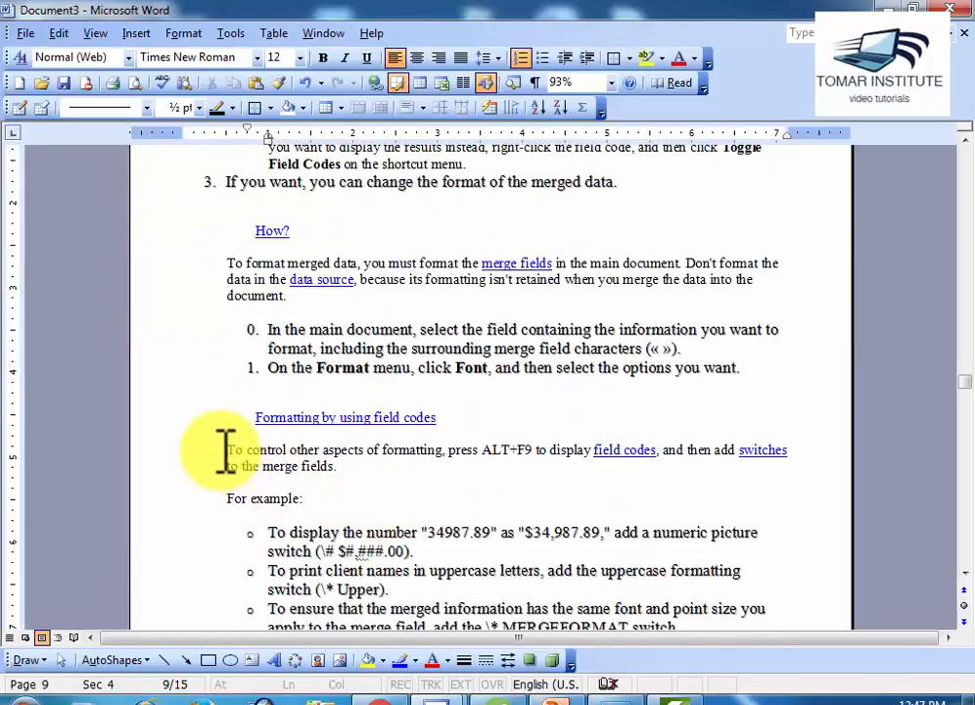
{"action": "left_click", "coordinate": [226, 452]}
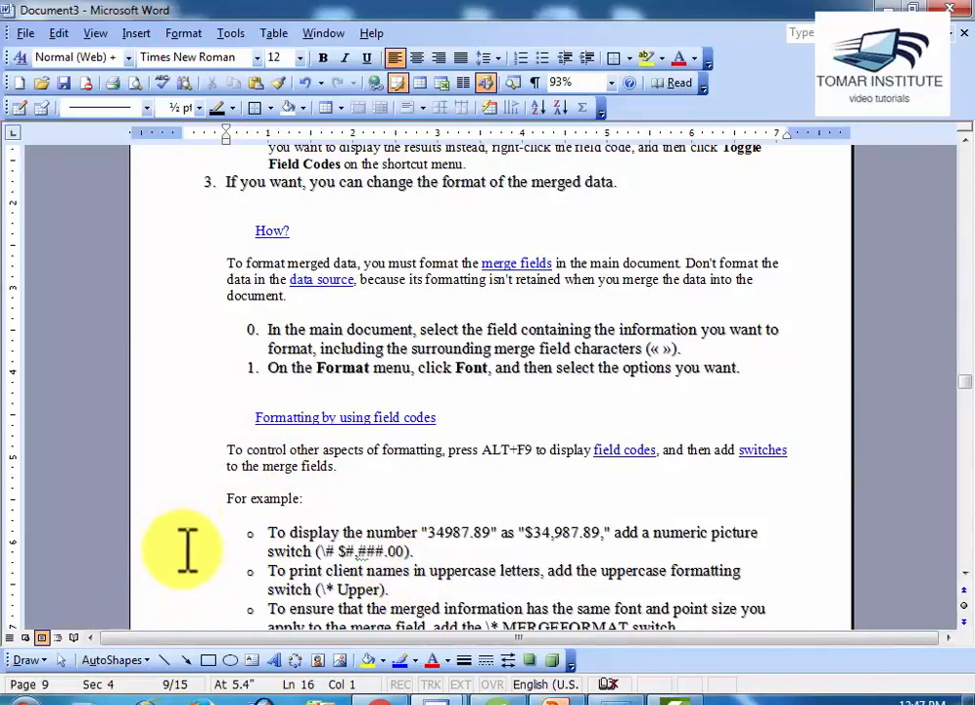
{"action": "left_click", "coordinate": [138, 37]}
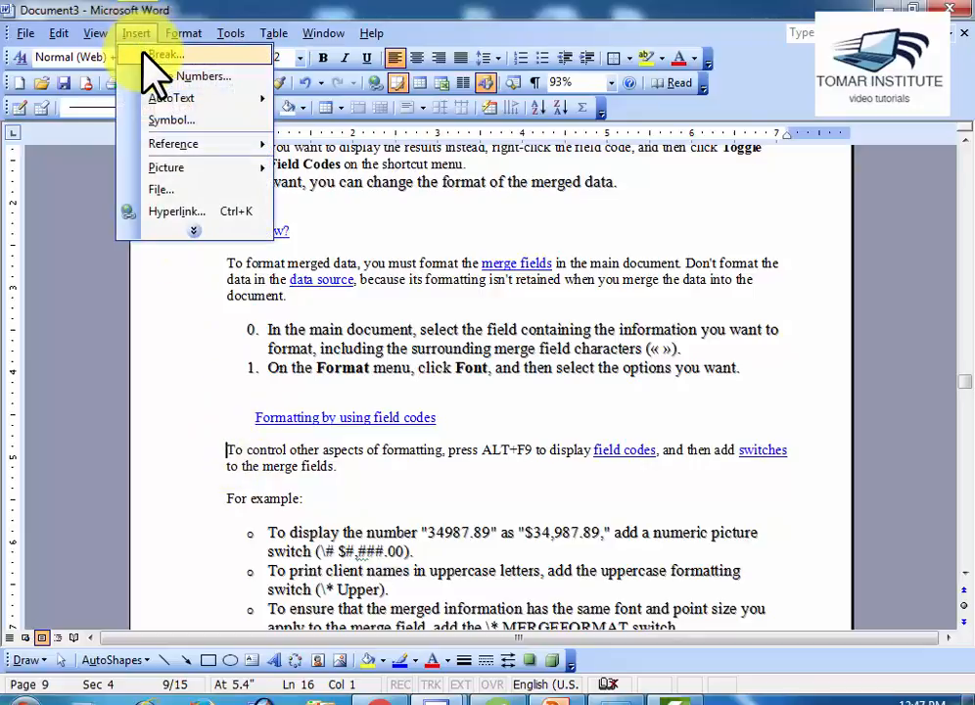
{"action": "left_click", "coordinate": [153, 61]}
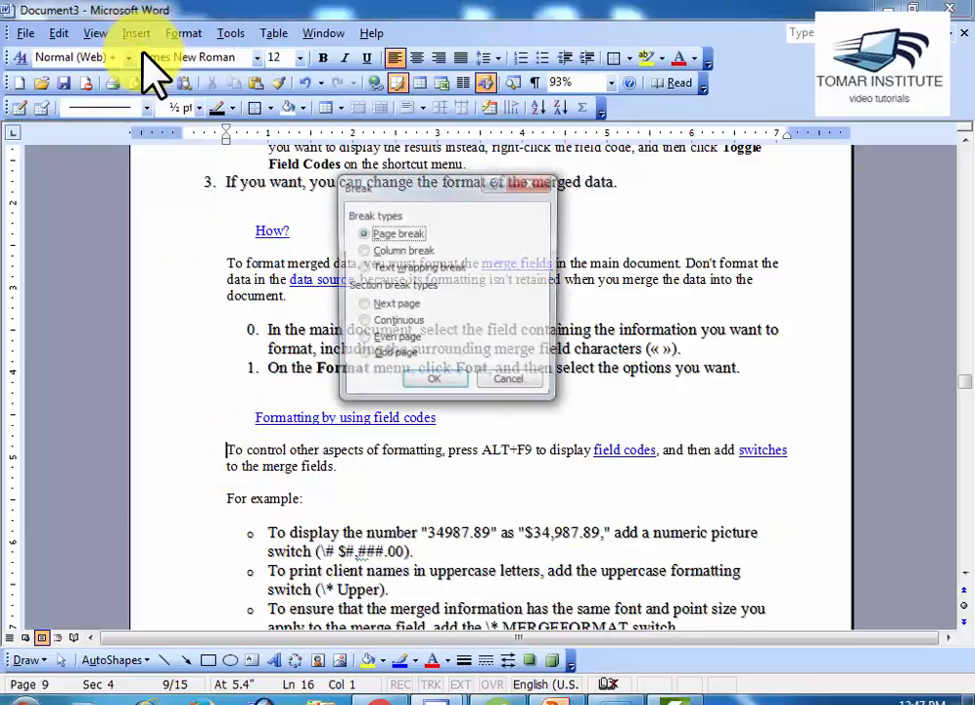
{"action": "left_click", "coordinate": [365, 323]}
{"action": "left_click", "coordinate": [431, 383]}
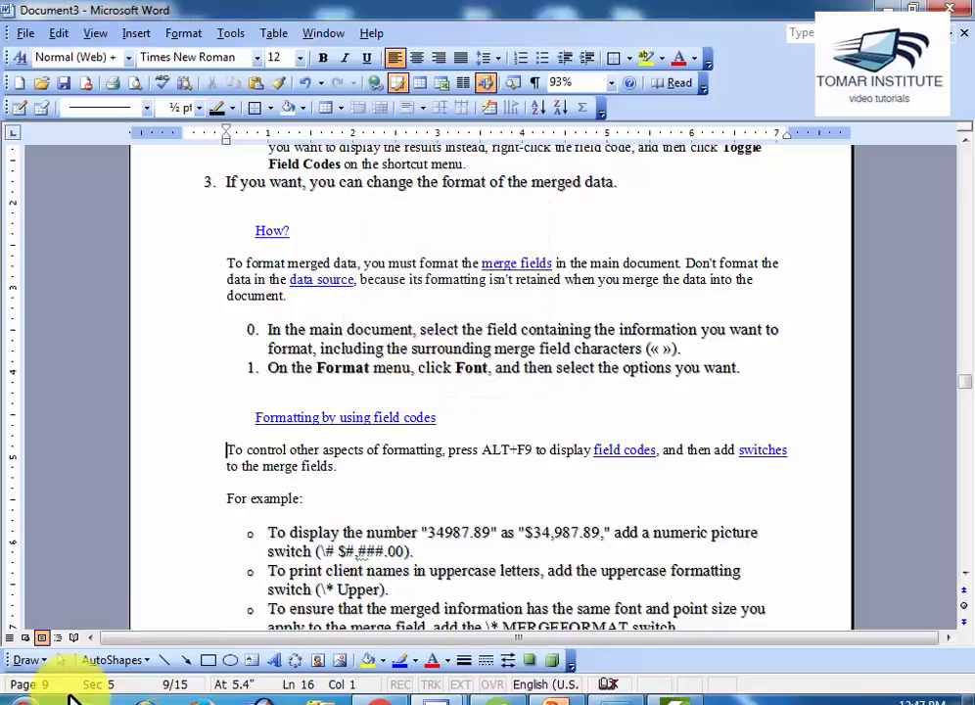
- Examine the text before and after the continuous section break on page 9, comparing the page and section numbers
{"action": "scroll", "coordinate": [253, 468], "scroll_direction": "up", "scroll_amount": 3}
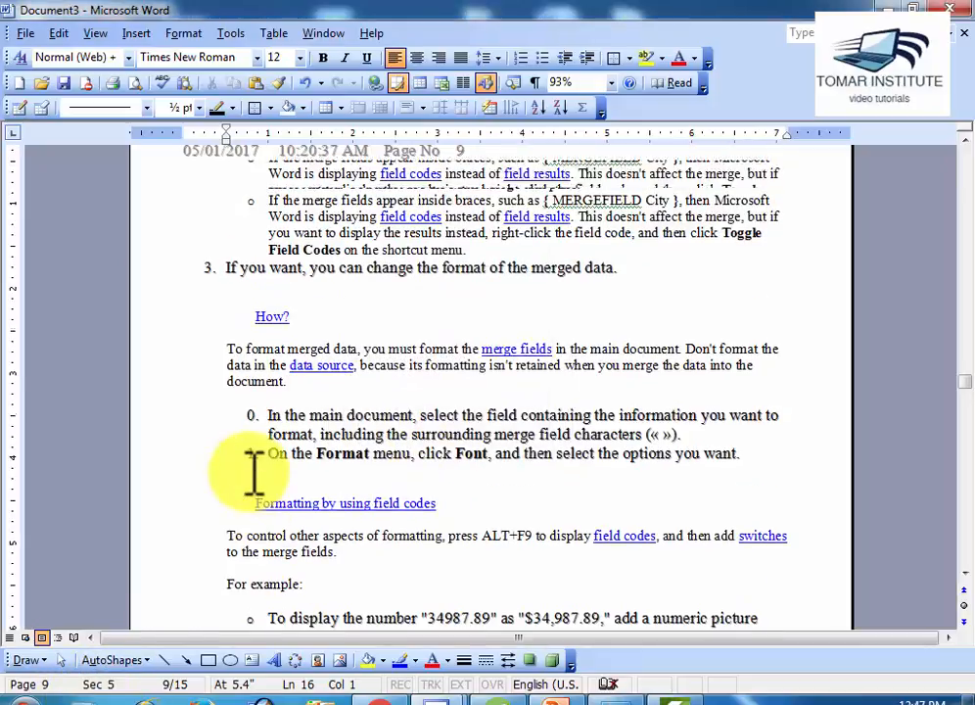
{"action": "left_click", "coordinate": [269, 210]}
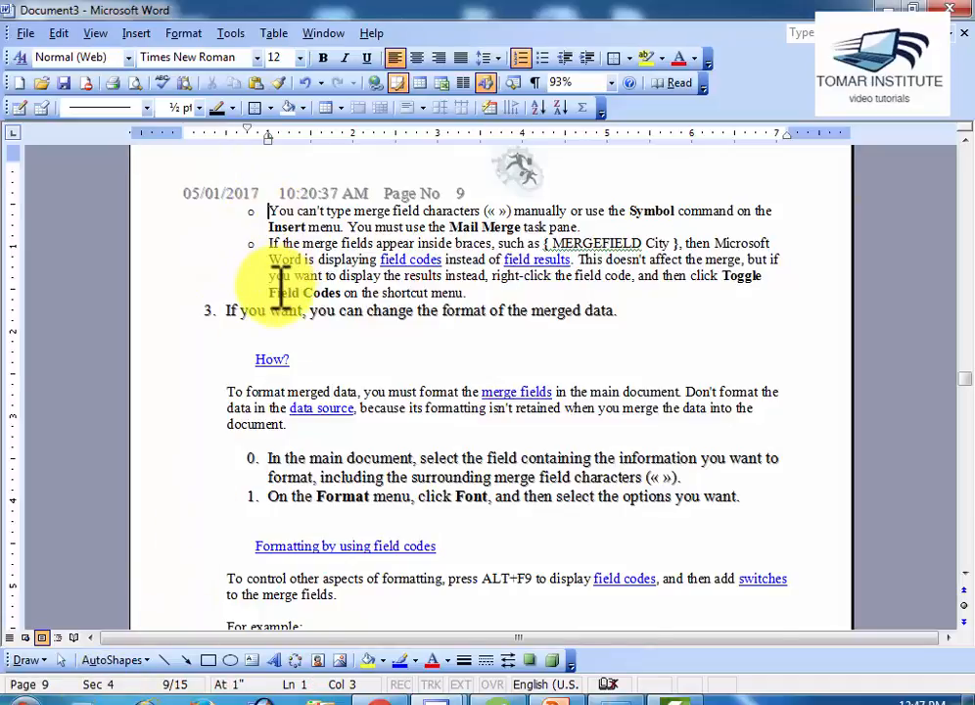
{"action": "scroll", "coordinate": [283, 279], "scroll_direction": "up", "scroll_amount": 1}
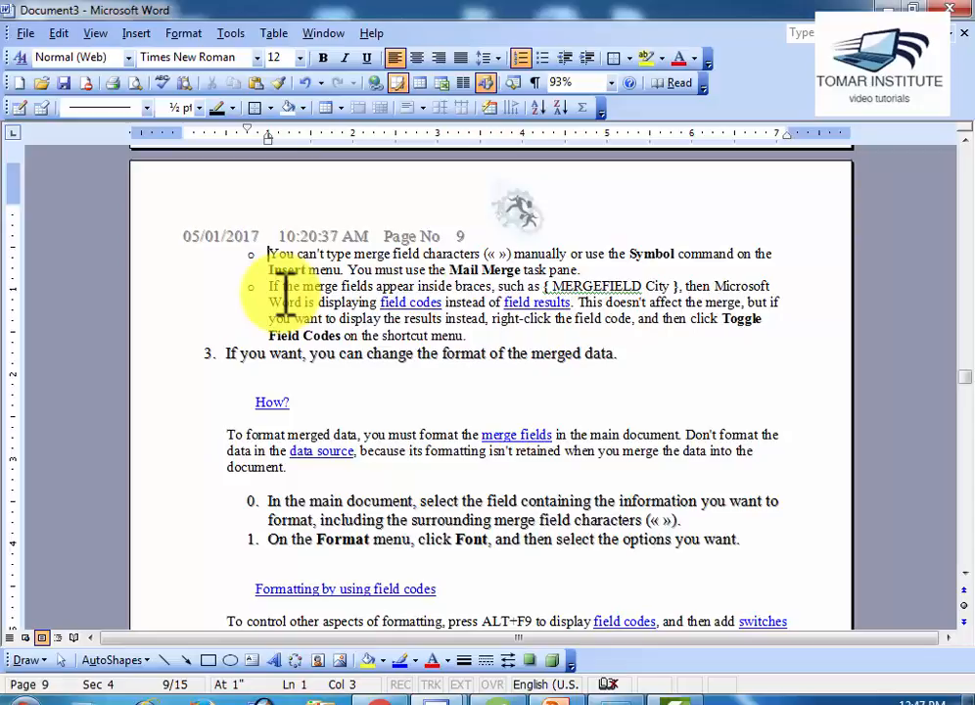
{"action": "scroll", "coordinate": [322, 309], "scroll_direction": "down", "scroll_amount": 5}
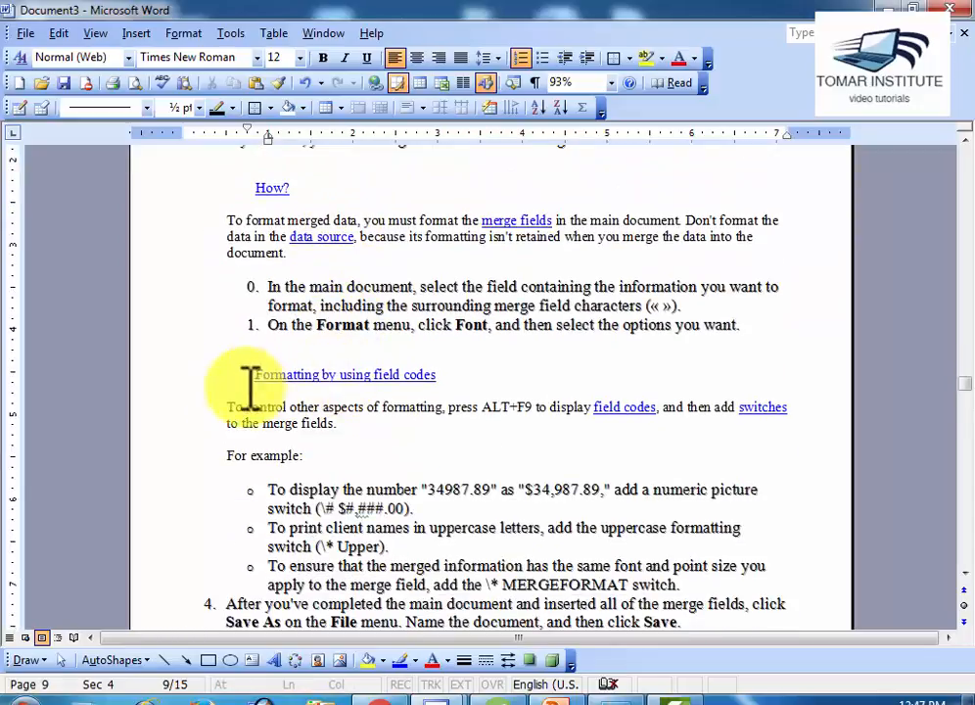
{"action": "left_click", "coordinate": [227, 407]}
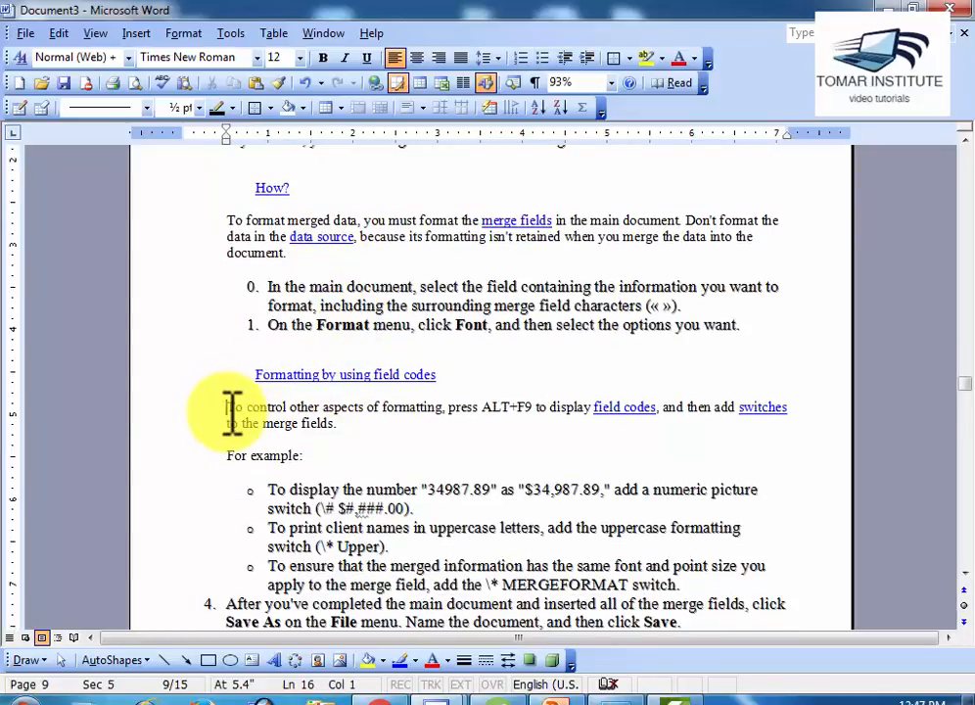
- Insert a Continuous section break before the "Preview the faxes and fine-tune the recipient list" link on page 9
{"action": "scroll", "coordinate": [232, 411], "scroll_direction": "down", "scroll_amount": 5}
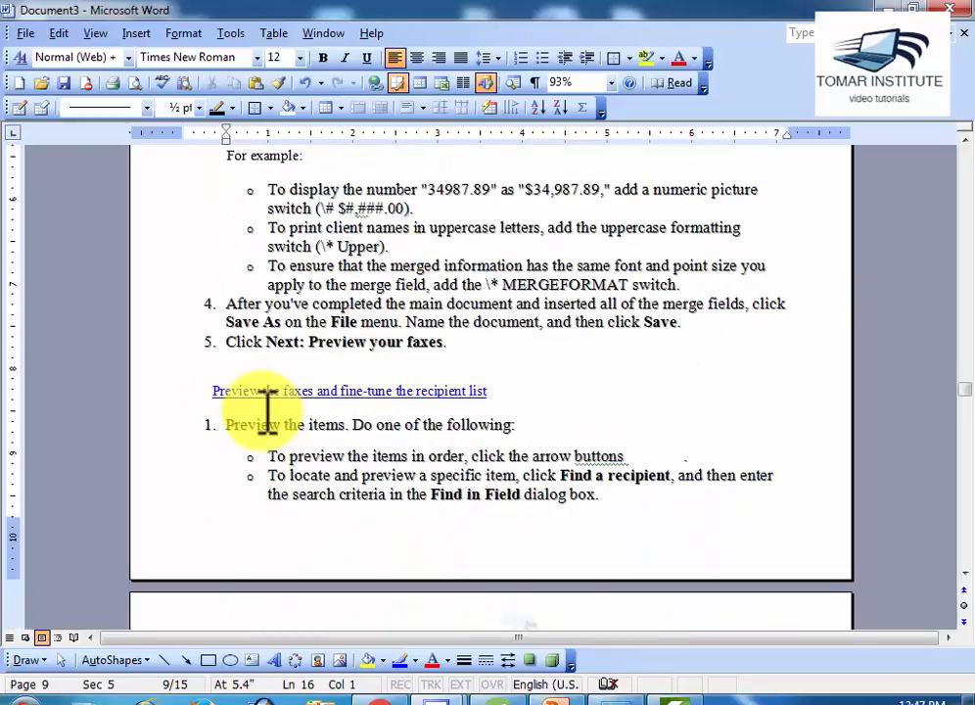
{"action": "left_click", "coordinate": [217, 391]}
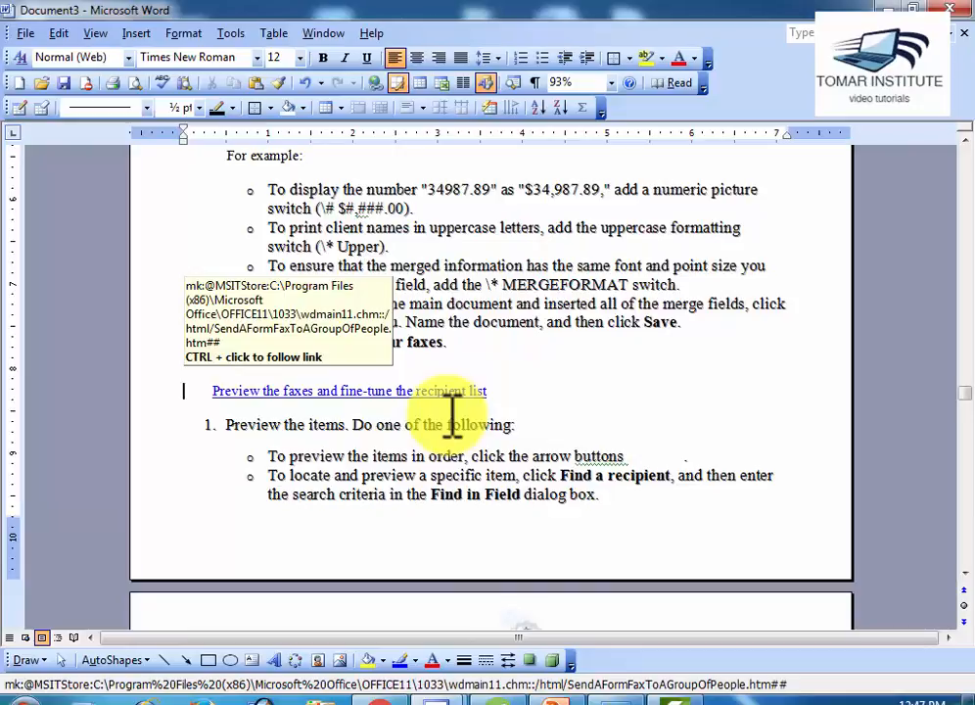
{"action": "left_click", "coordinate": [205, 390]}
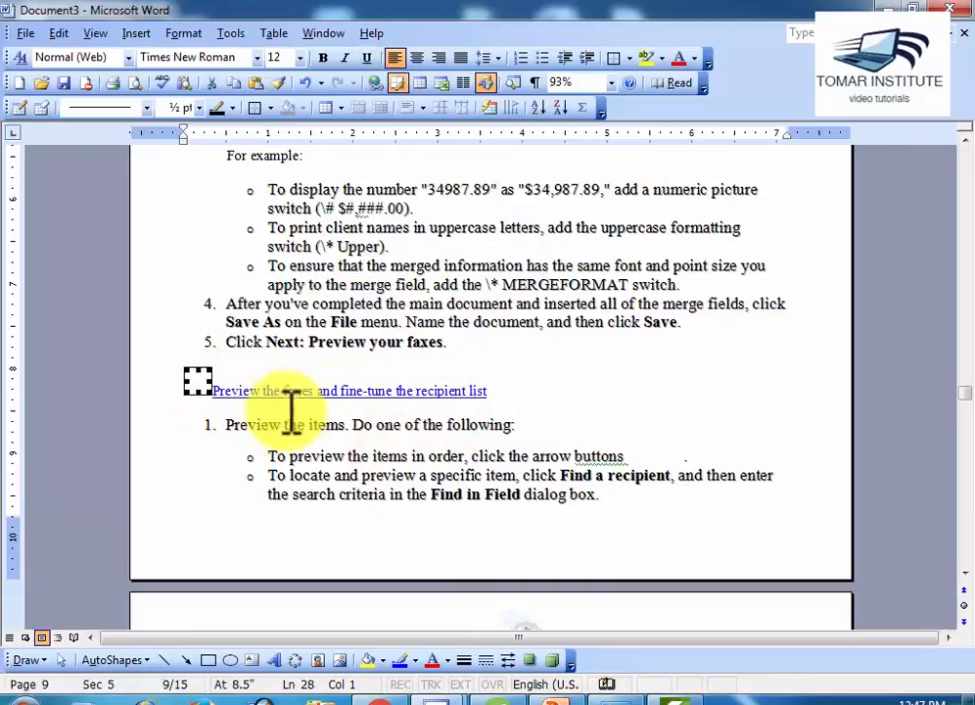
{"action": "left_click", "coordinate": [222, 394]}
{"action": "left_click", "coordinate": [204, 386]}
{"action": "left_click", "coordinate": [277, 394]}
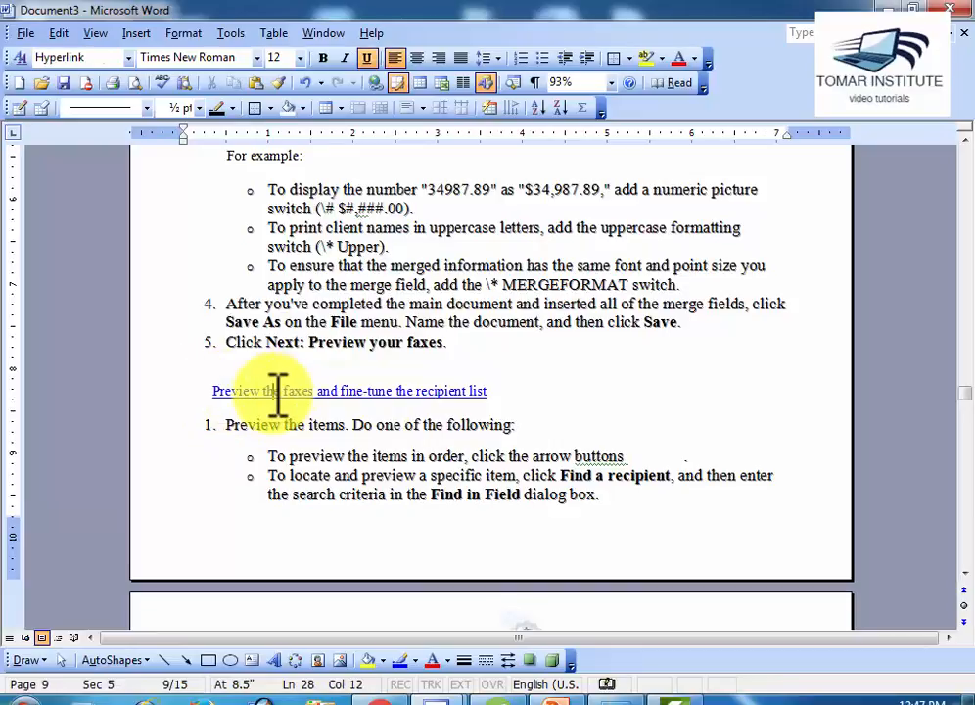
{"action": "left_click", "coordinate": [219, 393]}
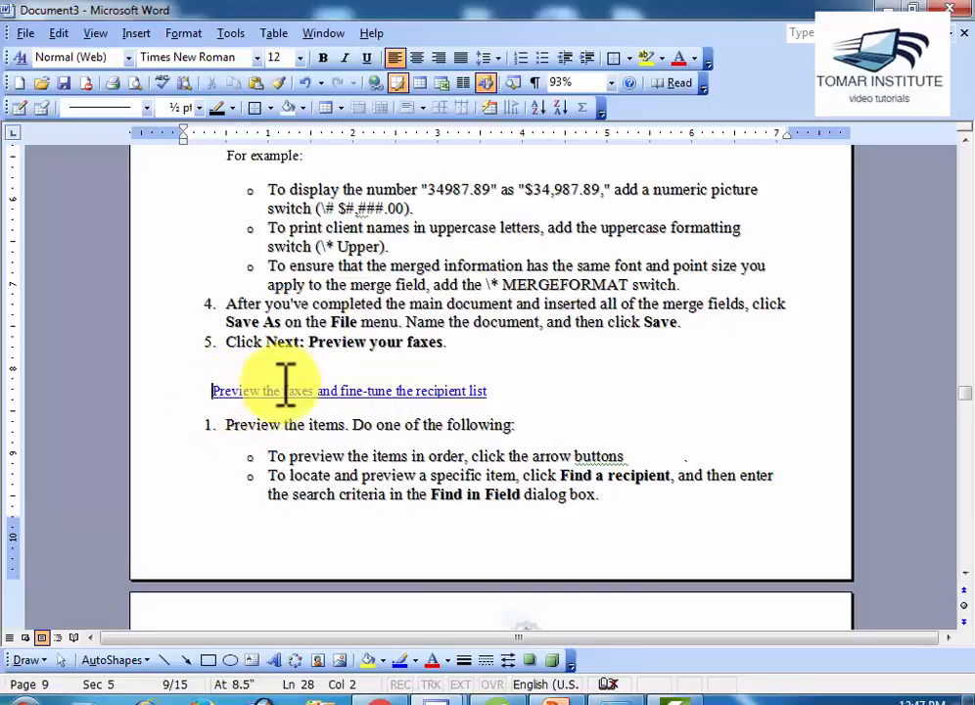
{"action": "left_click", "coordinate": [138, 37]}
{"action": "left_click", "coordinate": [142, 53]}
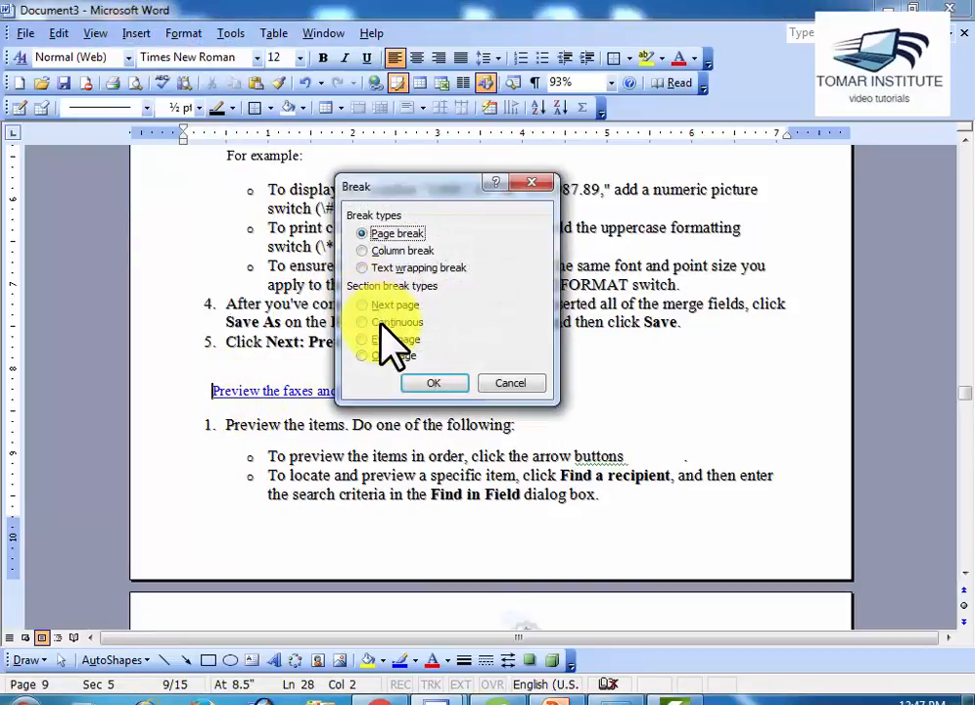
{"action": "left_click", "coordinate": [423, 382]}
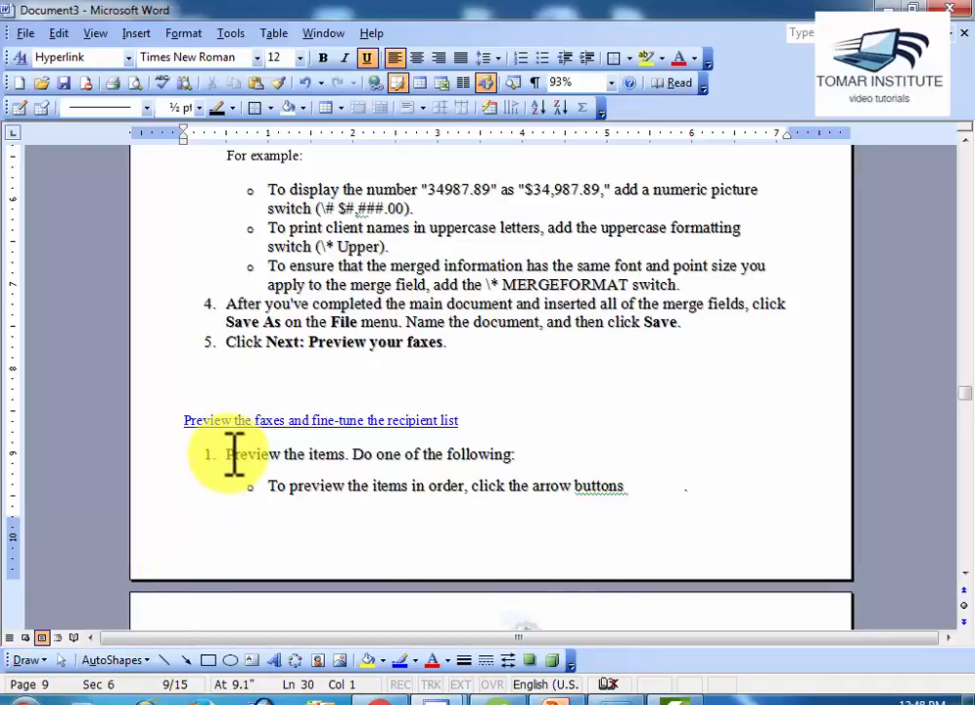
- Insert an Even page section break before the "Preview the faxes and fine-tune the recipient list" link on page 9
{"action": "left_click", "coordinate": [142, 32]}
{"action": "left_click", "coordinate": [157, 57]}
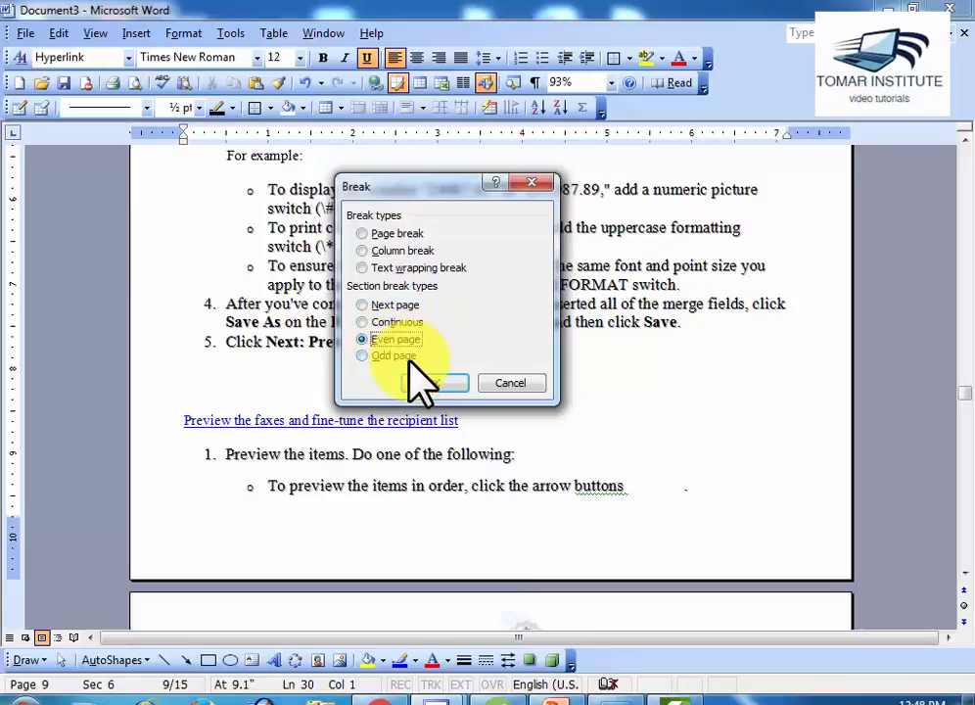
{"action": "left_click", "coordinate": [422, 384]}
{"action": "scroll", "coordinate": [401, 553], "scroll_direction": "down", "scroll_amount": 1}
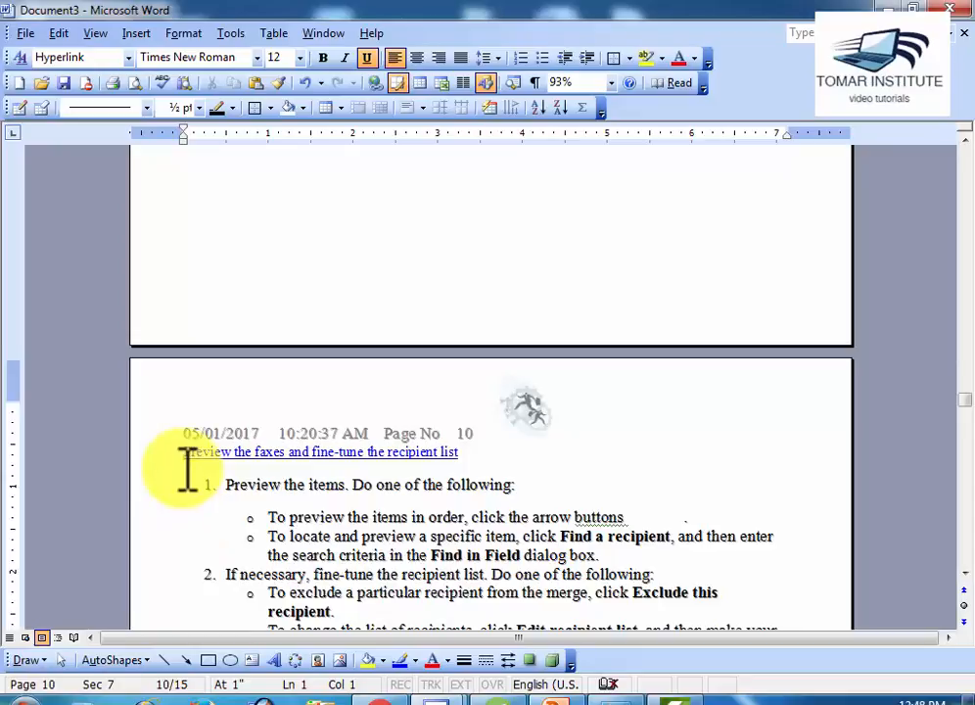
- Insert another Even page section break before the "Preview the faxes and fine-tune the recipient list" link at the start of page 10
{"action": "scroll", "coordinate": [76, 533], "scroll_direction": "down", "scroll_amount": 5}
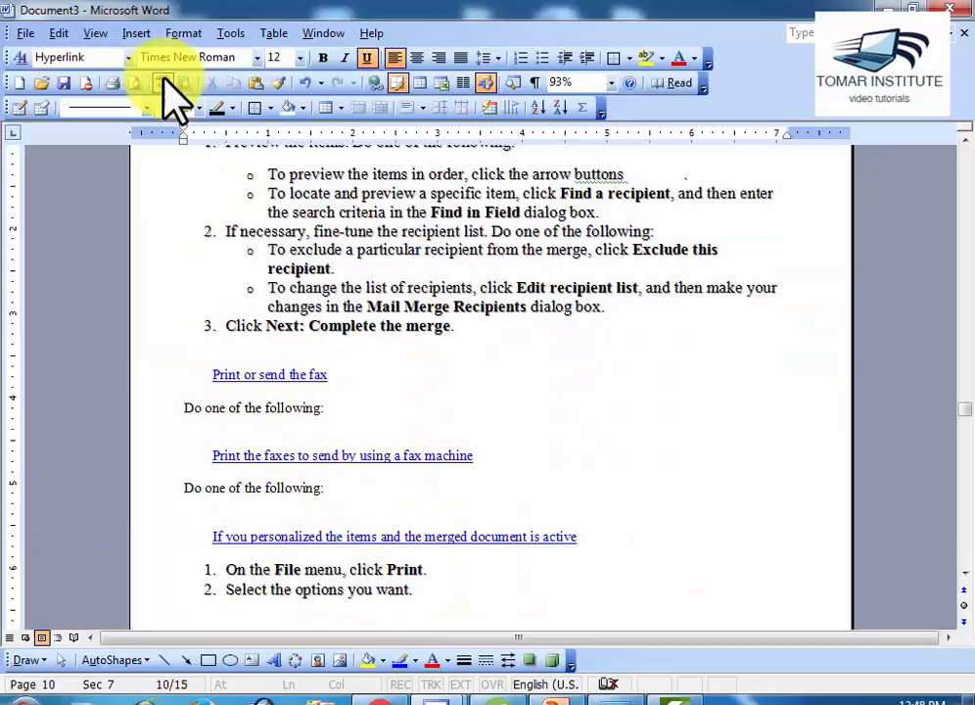
{"action": "left_click", "coordinate": [136, 33]}
{"action": "left_click", "coordinate": [145, 58]}
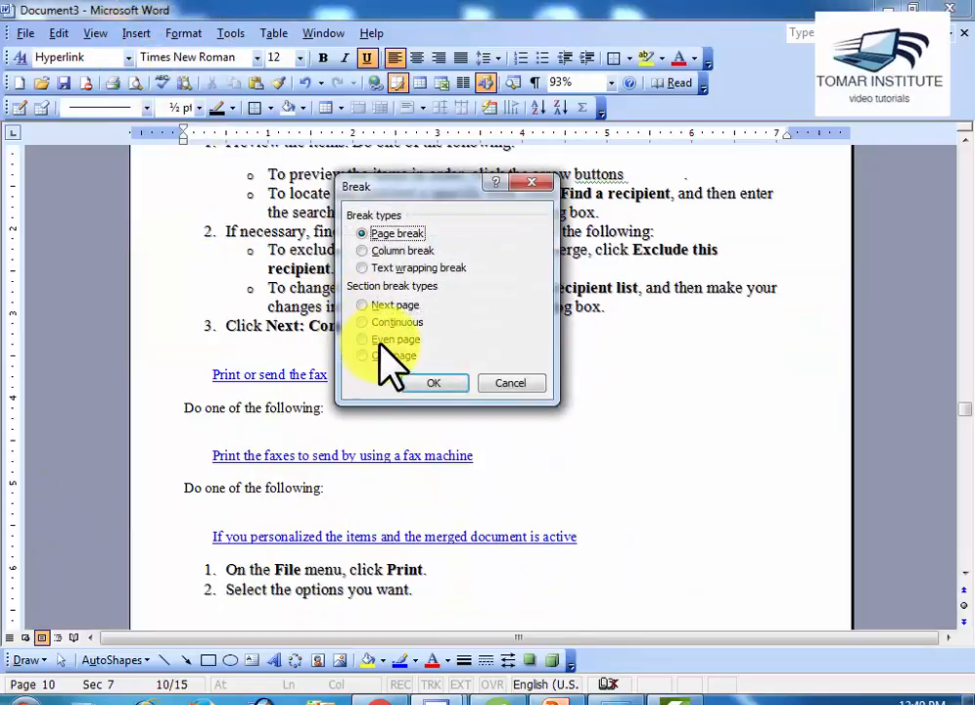
{"action": "left_click", "coordinate": [382, 339]}
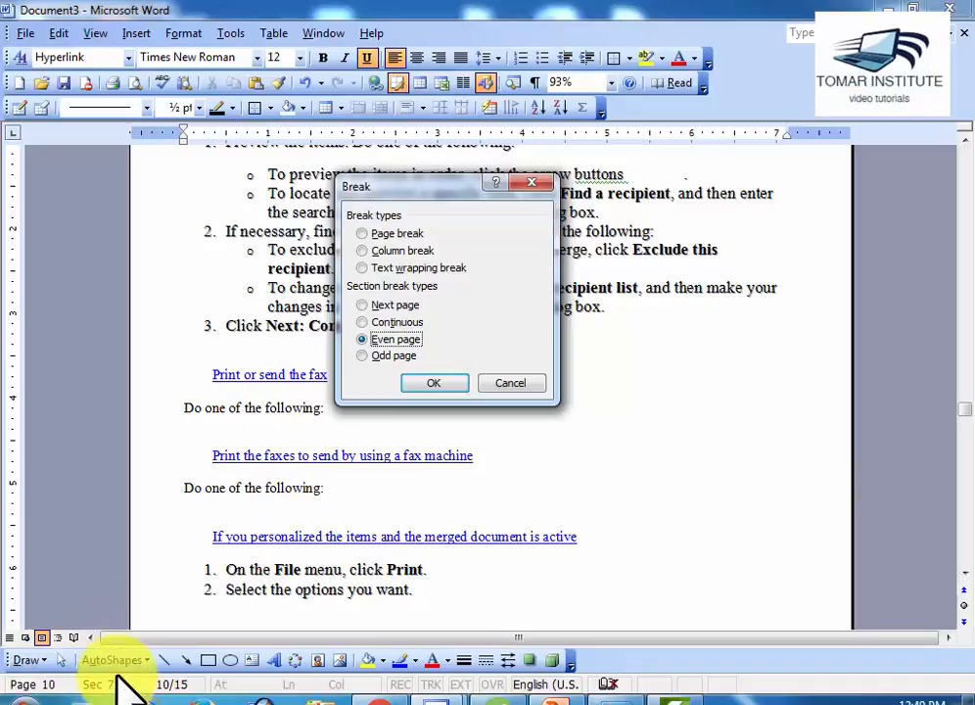
{"action": "left_click", "coordinate": [419, 388]}
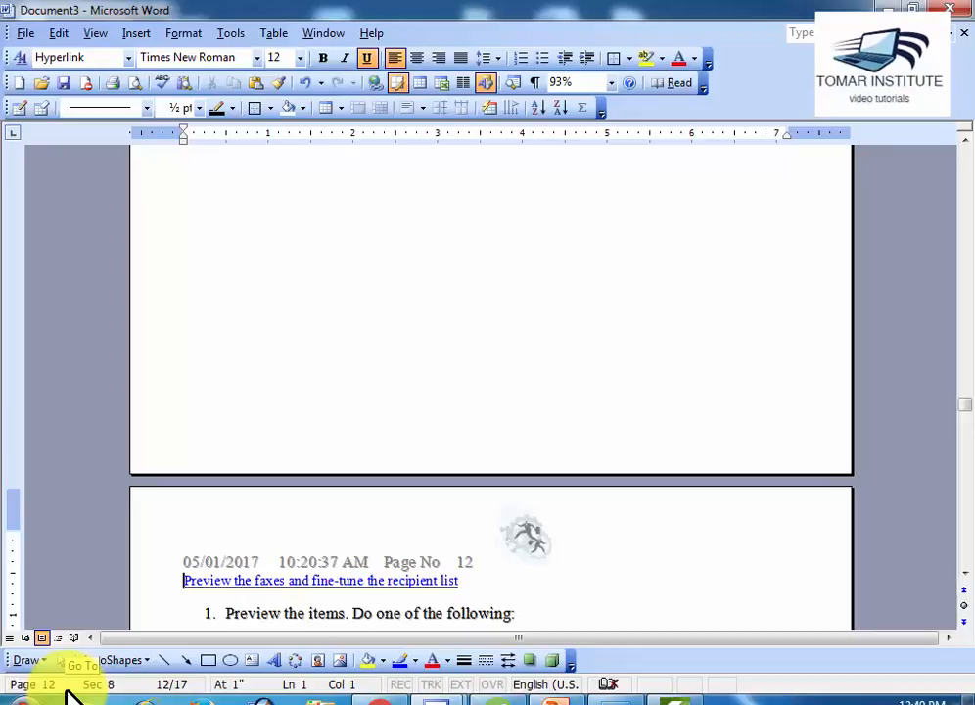
- Insert an Odd page section break before the "Preview the faxes and fine-tune the recipient list" link at the start of page 12
{"action": "scroll", "coordinate": [315, 588], "scroll_direction": "down", "scroll_amount": 7}
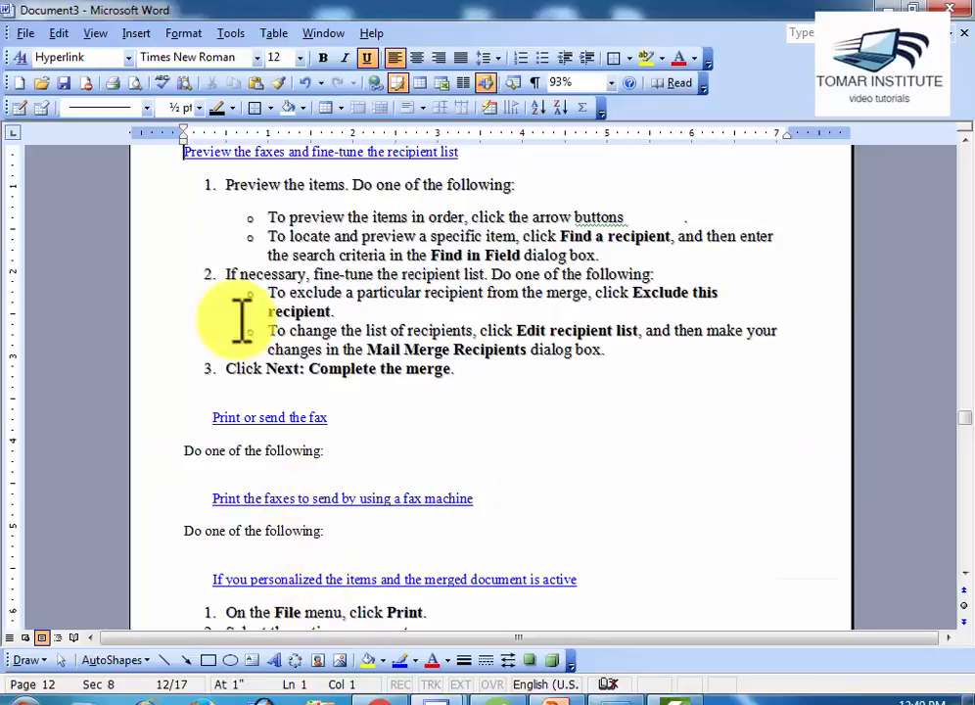
{"action": "left_click", "coordinate": [136, 32]}
{"action": "left_click", "coordinate": [145, 56]}
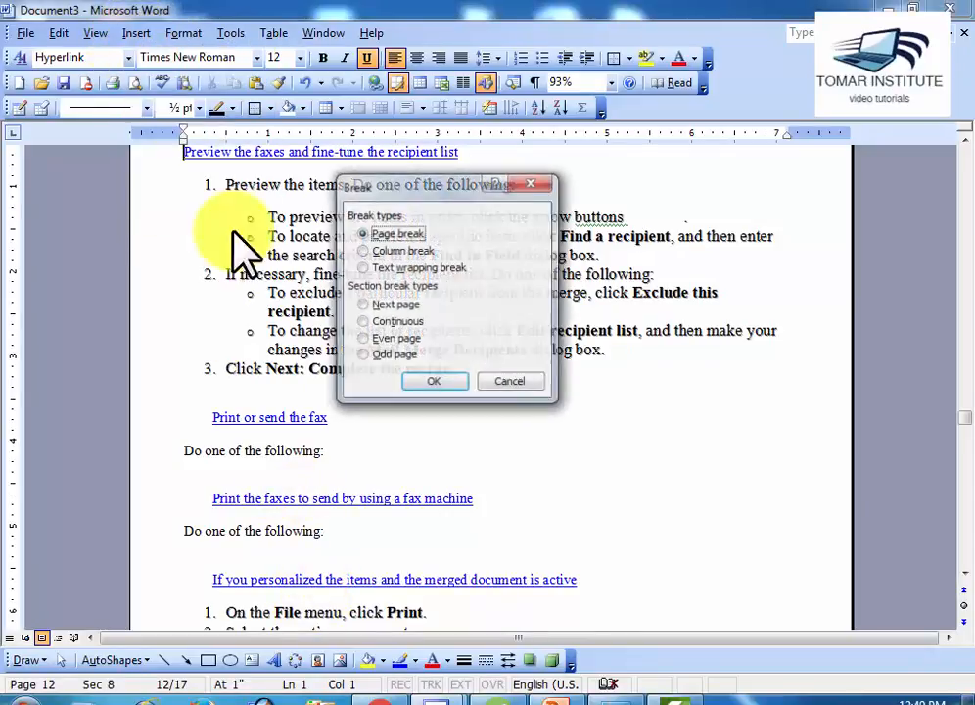
{"action": "left_click", "coordinate": [398, 358]}
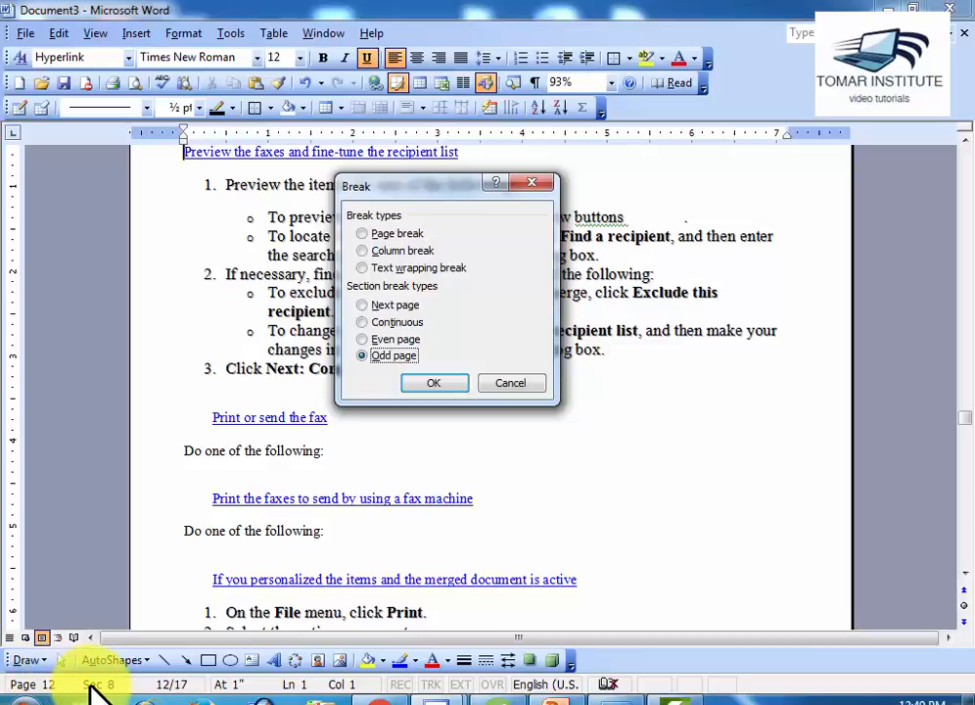
{"action": "left_click", "coordinate": [430, 382]}
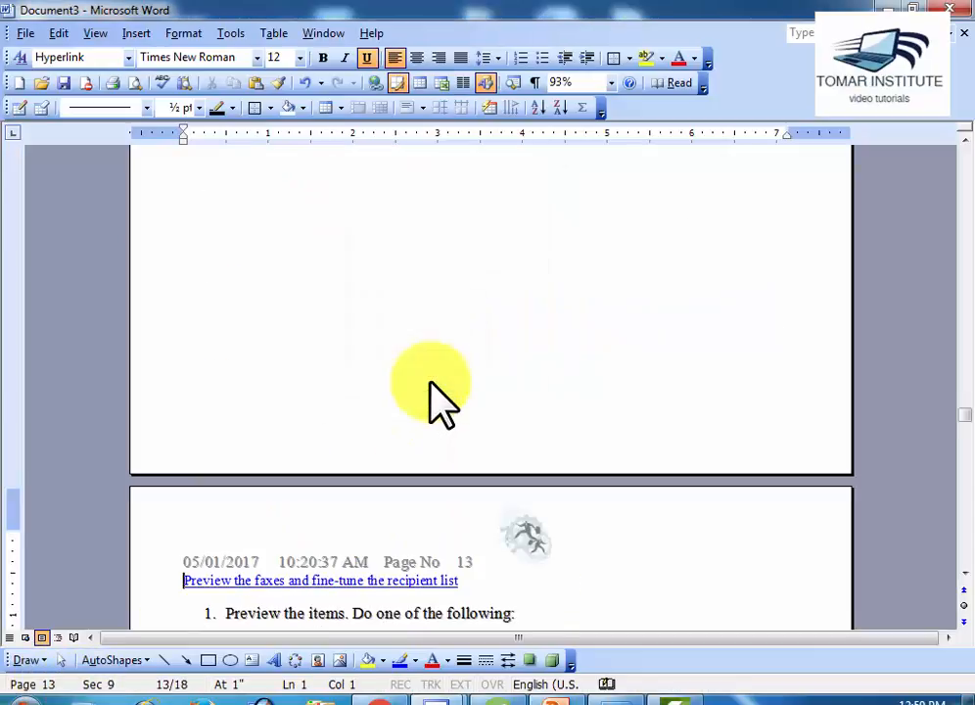
- Insert another Odd page section break before the "Preview the faxes and fine-tune the recipient list" link at the start of page 13
{"action": "scroll", "coordinate": [342, 480], "scroll_direction": "down", "scroll_amount": 4}
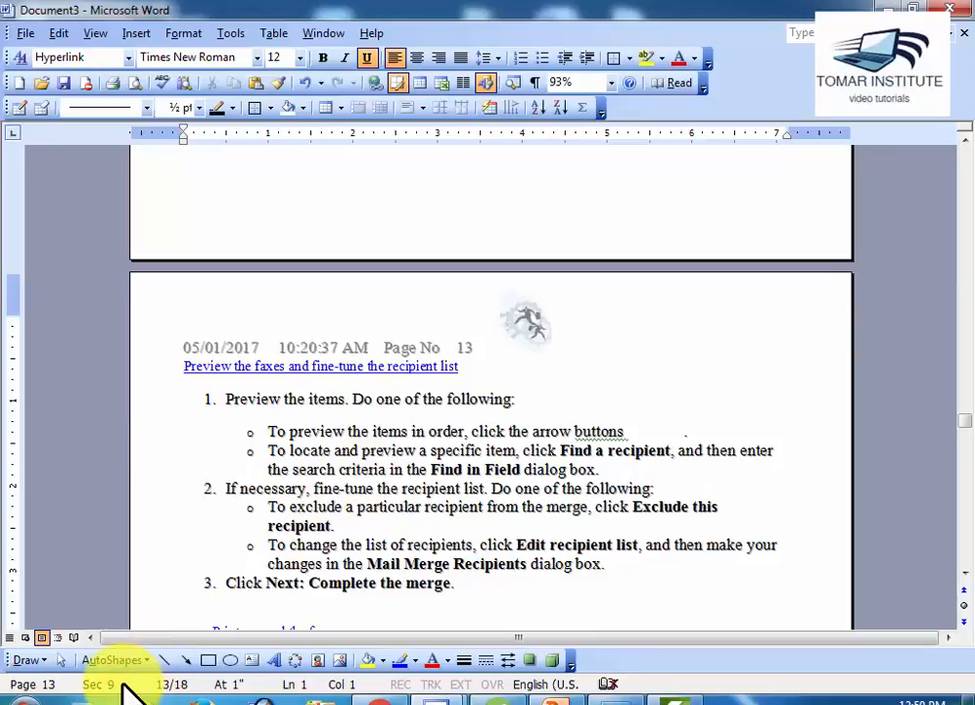
{"action": "left_click", "coordinate": [132, 33]}
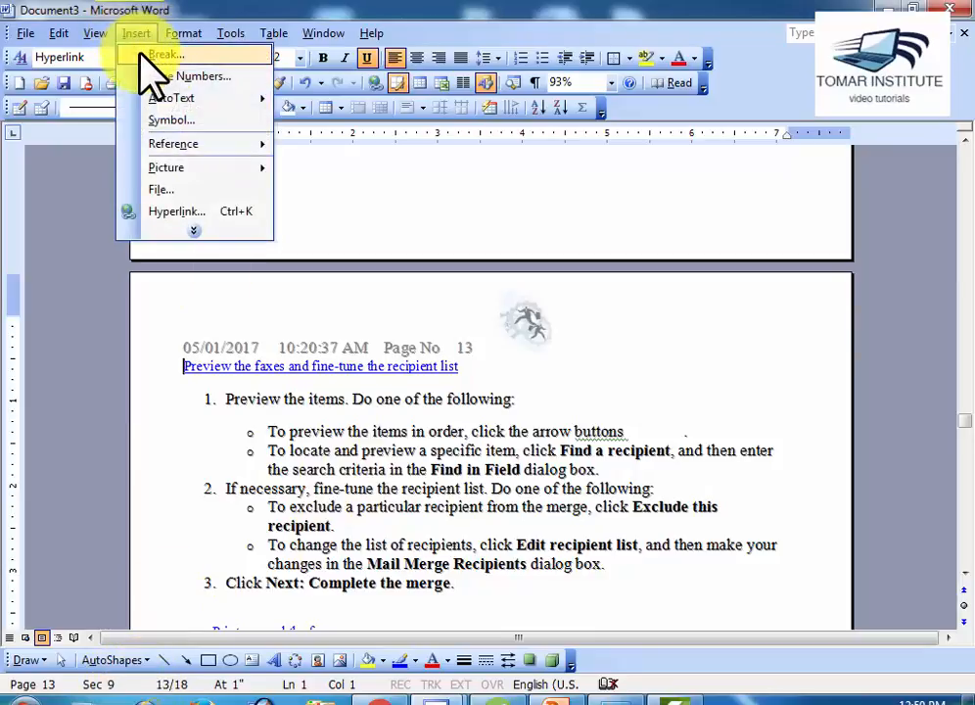
{"action": "left_click", "coordinate": [146, 51]}
{"action": "left_click", "coordinate": [393, 355]}
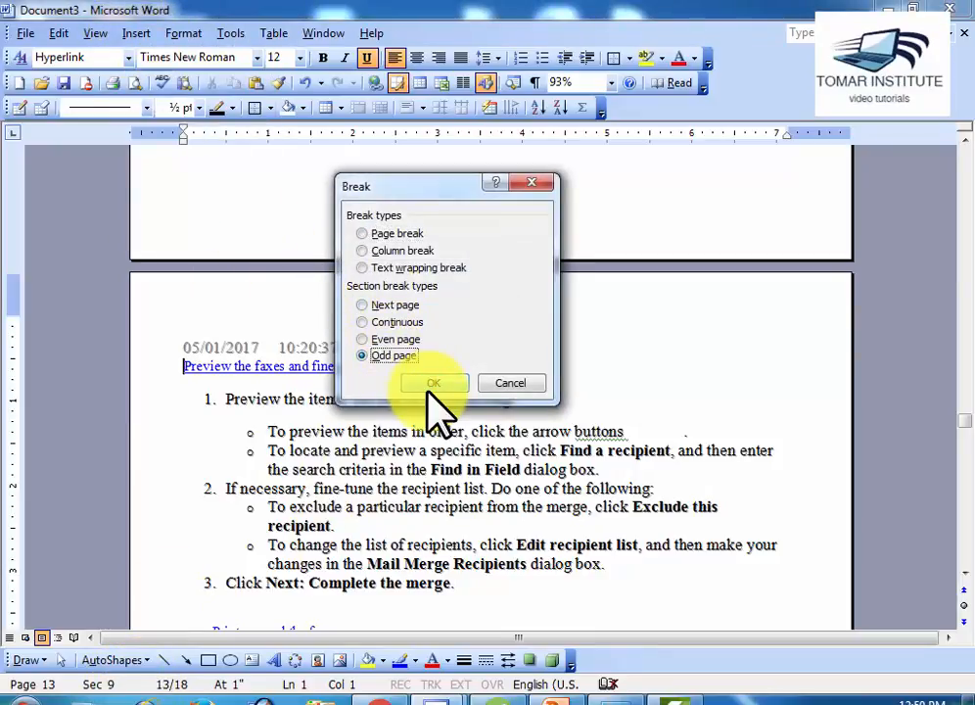
{"action": "left_click", "coordinate": [432, 384]}
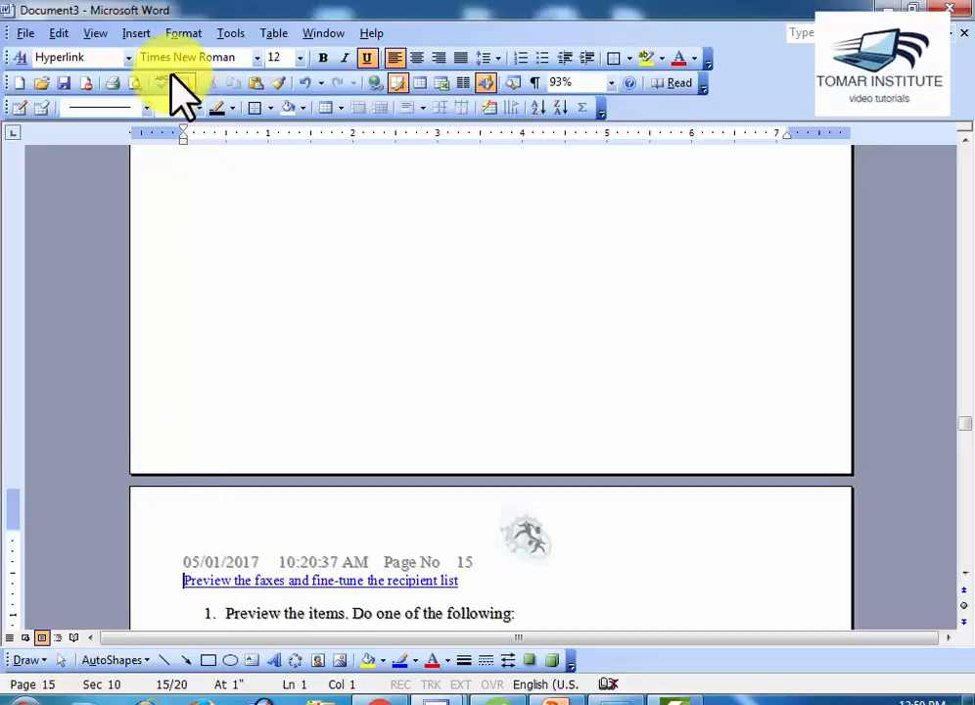
- Review the available break types and section break types in the Break dialog and close it without inserting a break
{"action": "left_click", "coordinate": [136, 32]}
{"action": "left_click", "coordinate": [146, 55]}
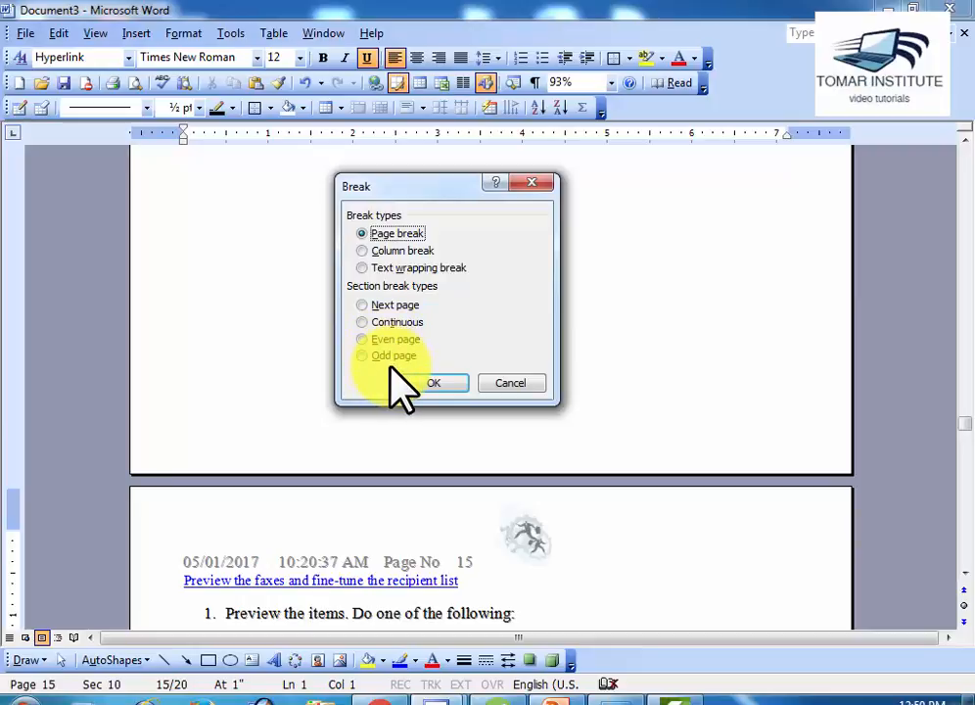
{"action": "left_click", "coordinate": [528, 382]}
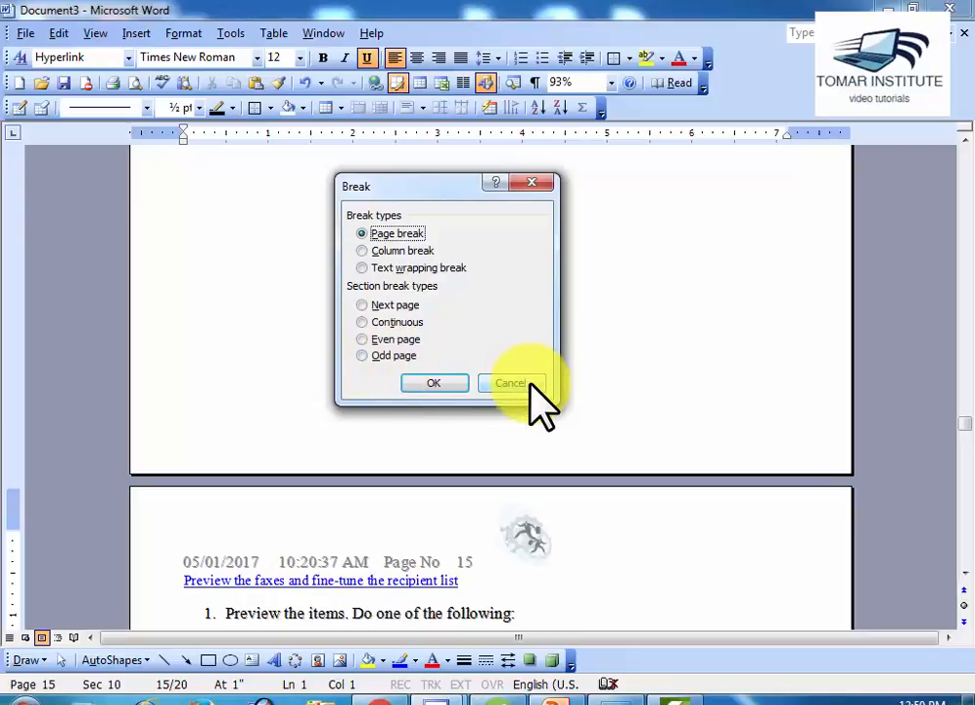